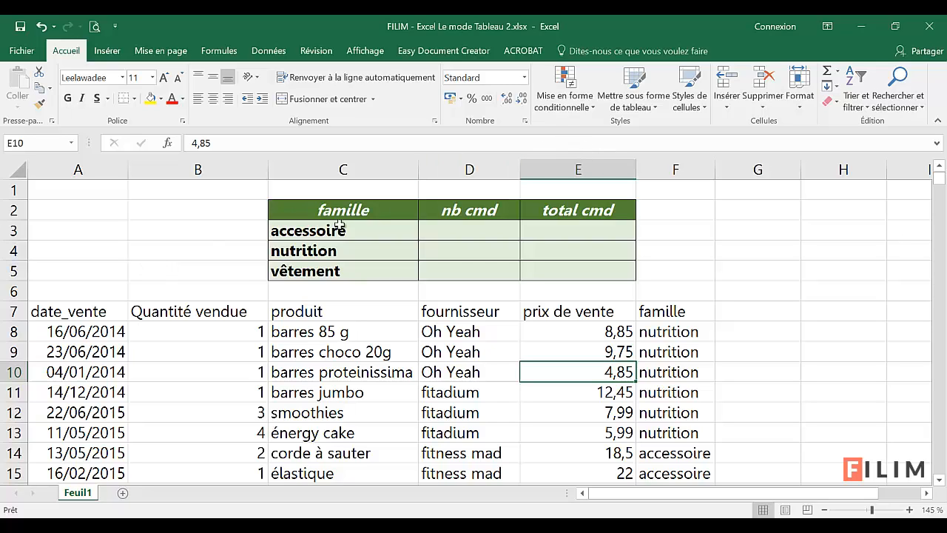
# Step: Look through the unformatted sales list under the famille summary grid, from the date_vente header row down
pyautogui.click(191, 254)
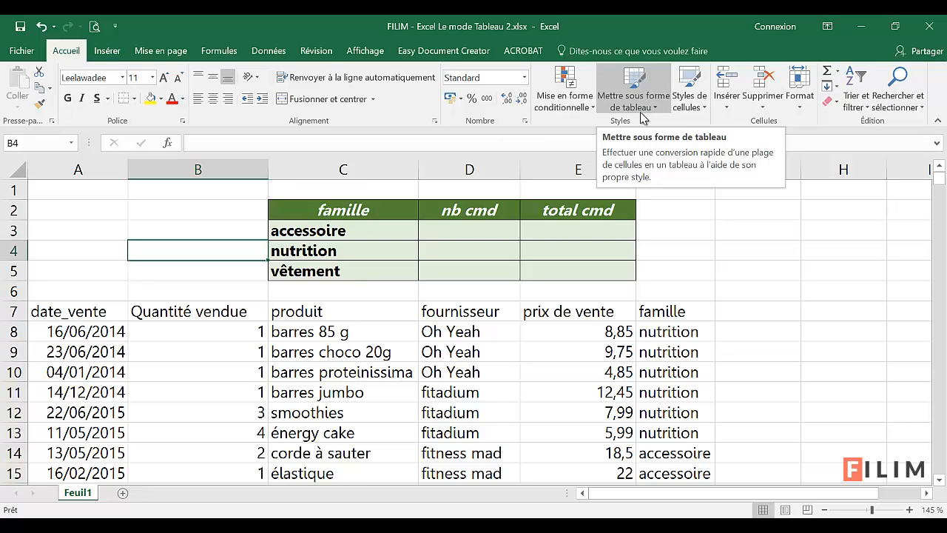
pyautogui.click(330, 396)
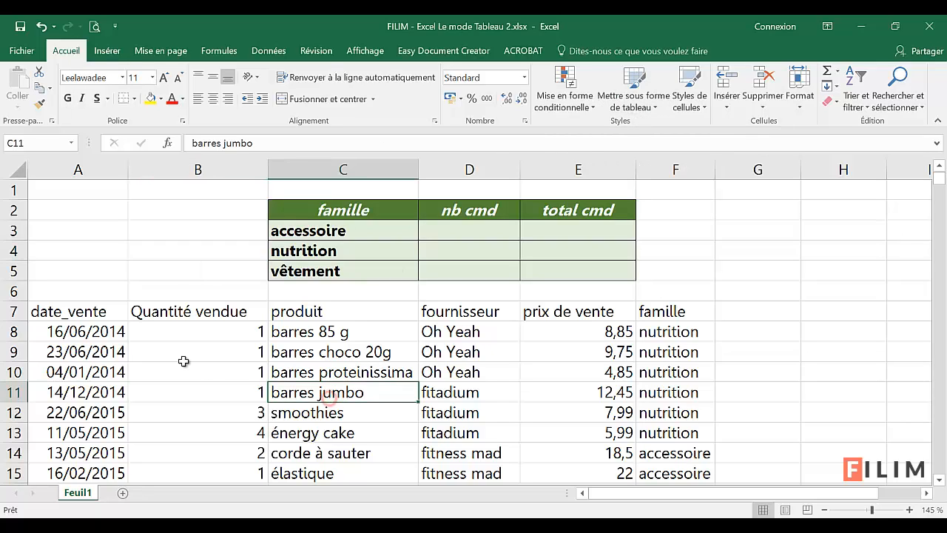
pyautogui.moveTo(84, 311); pyautogui.dragTo(616, 432)
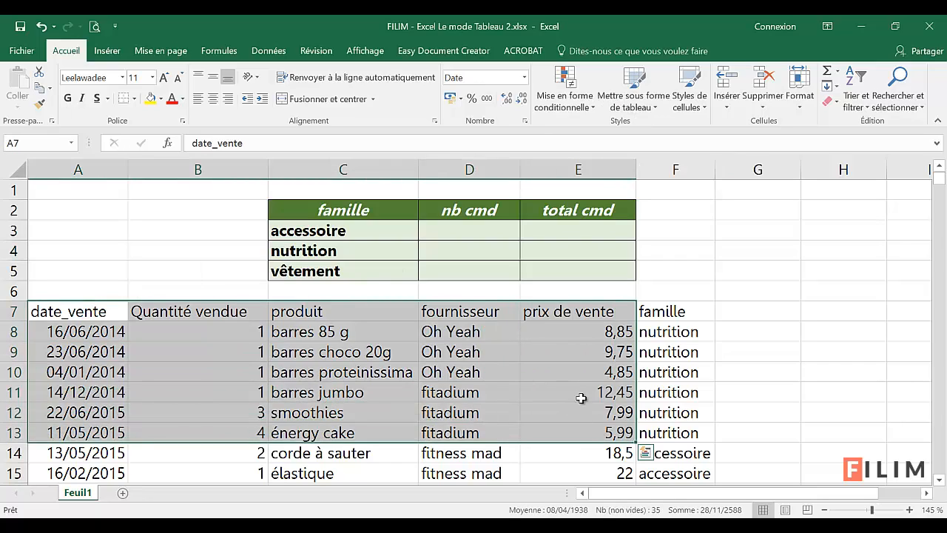
pyautogui.scroll(-4, 537, 407)
pyautogui.scroll(-3, 532, 402)
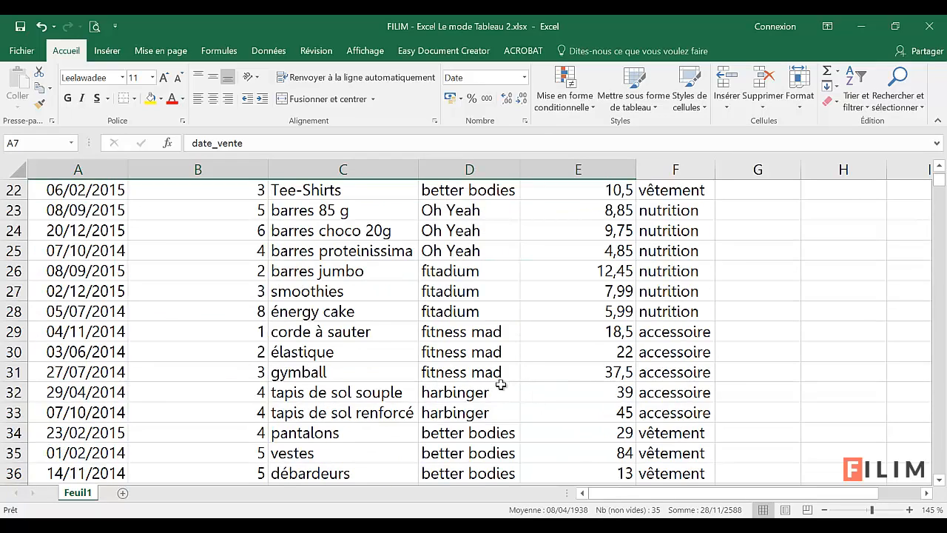
pyautogui.scroll(7, 503, 385)
pyautogui.click(437, 381)
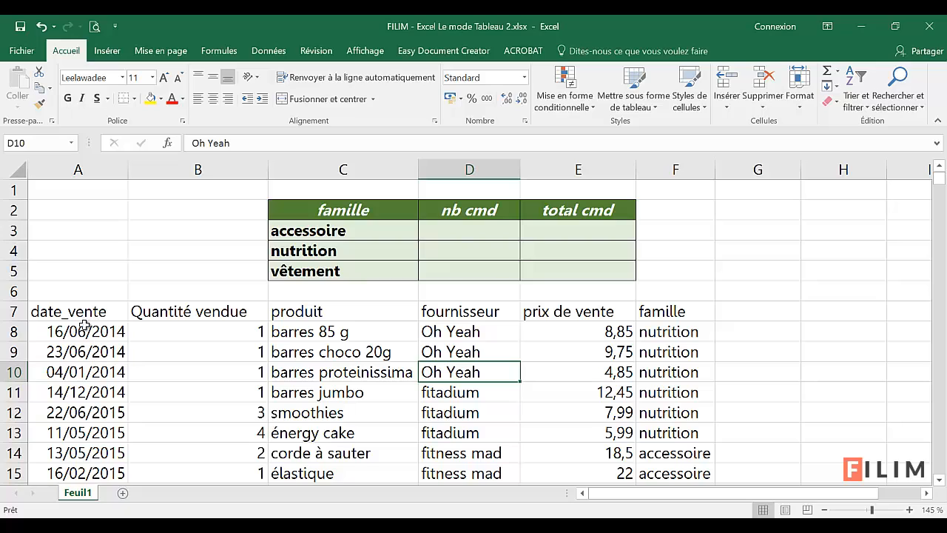
pyautogui.click(385, 394)
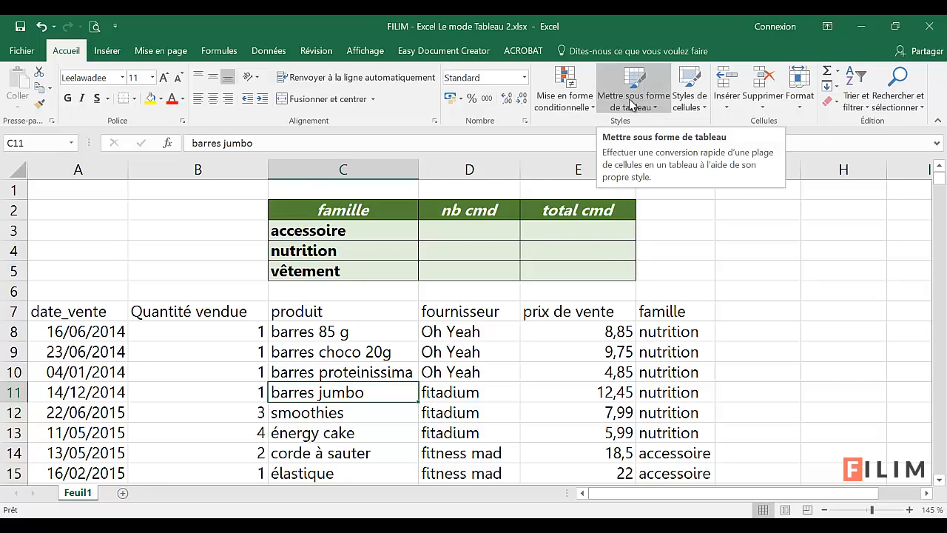
pyautogui.click(767, 240)
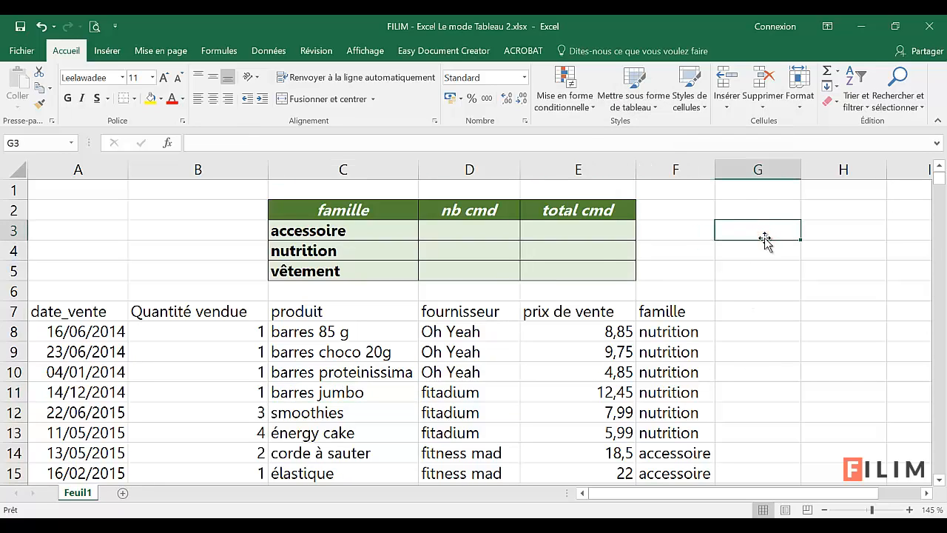
# Step: Format the sales list A7:F4587 as a table with headers, using a green banded style from the Moyen group
pyautogui.click(380, 397)
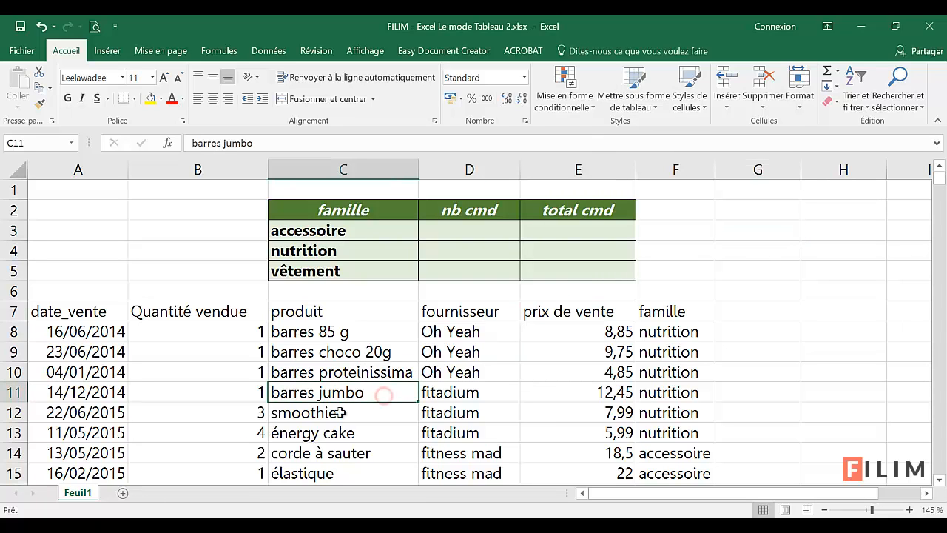
pyautogui.click(637, 102)
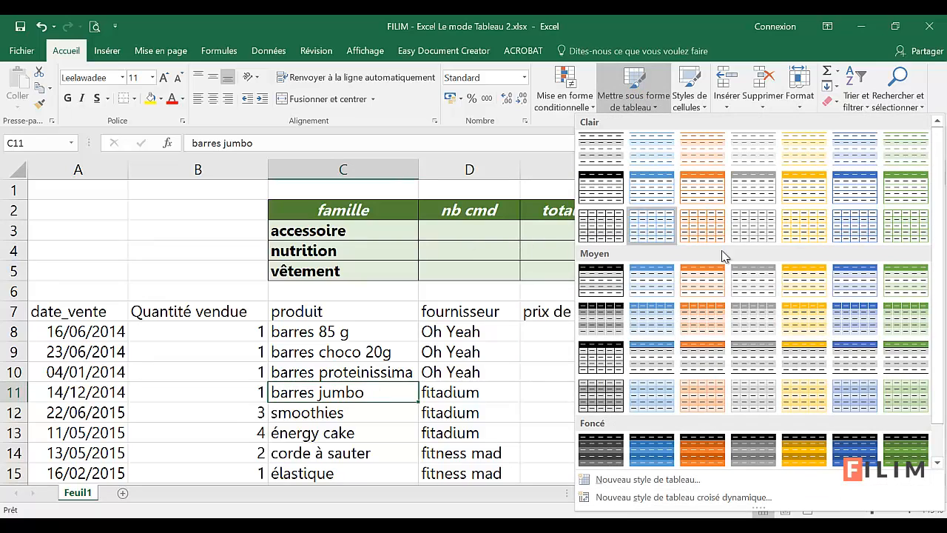
pyautogui.click(905, 317)
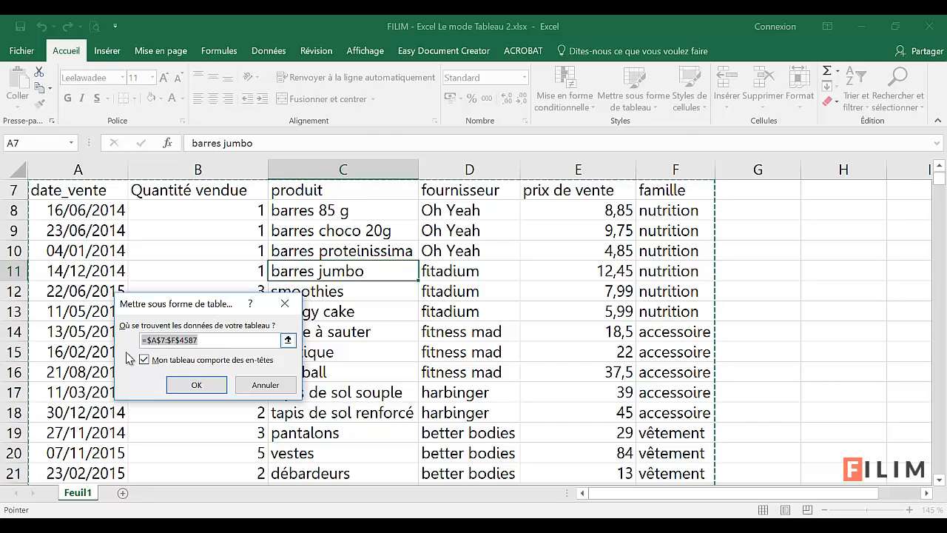
pyautogui.click(198, 386)
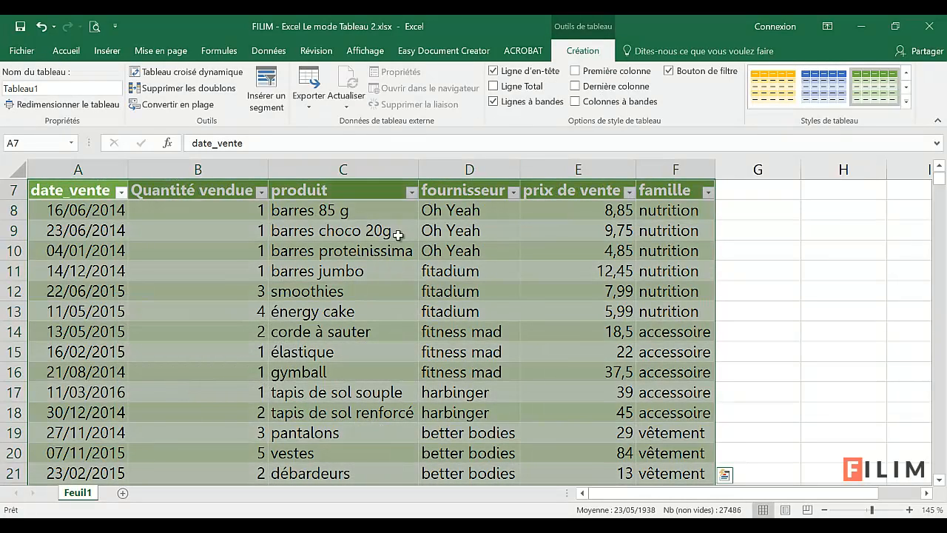
pyautogui.scroll(2, 474, 358)
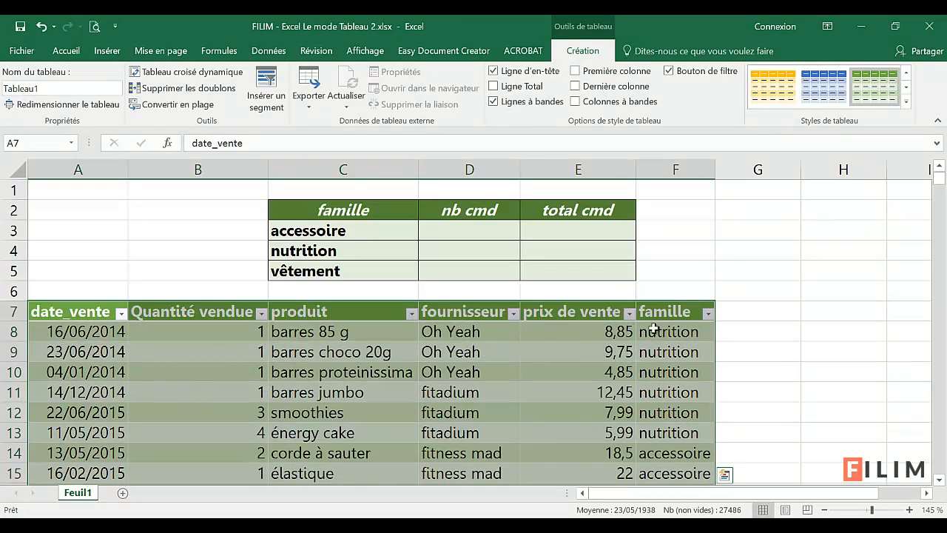
pyautogui.click(406, 354)
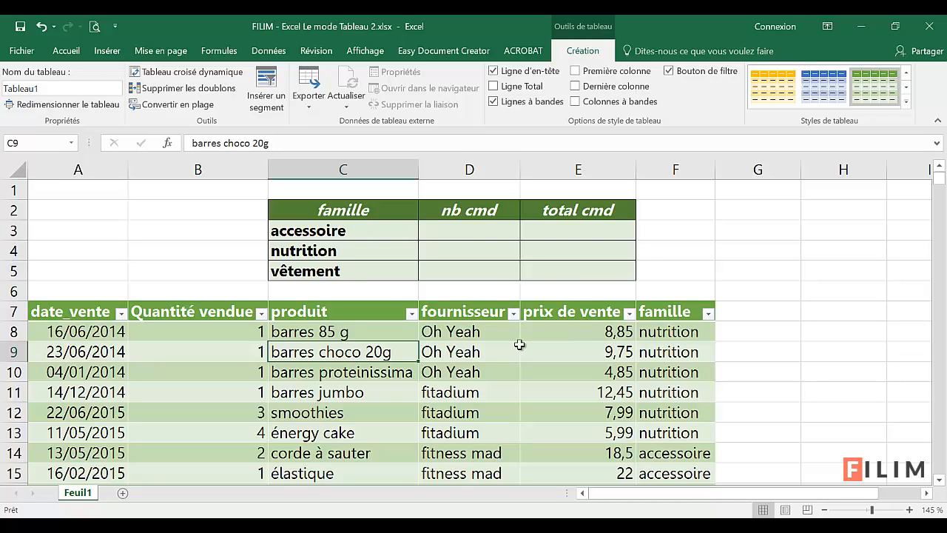
# Step: Browse down the table and select the produit, fournisseur, prix de vente and famille columns in turn by their headings
pyautogui.click(550, 372)
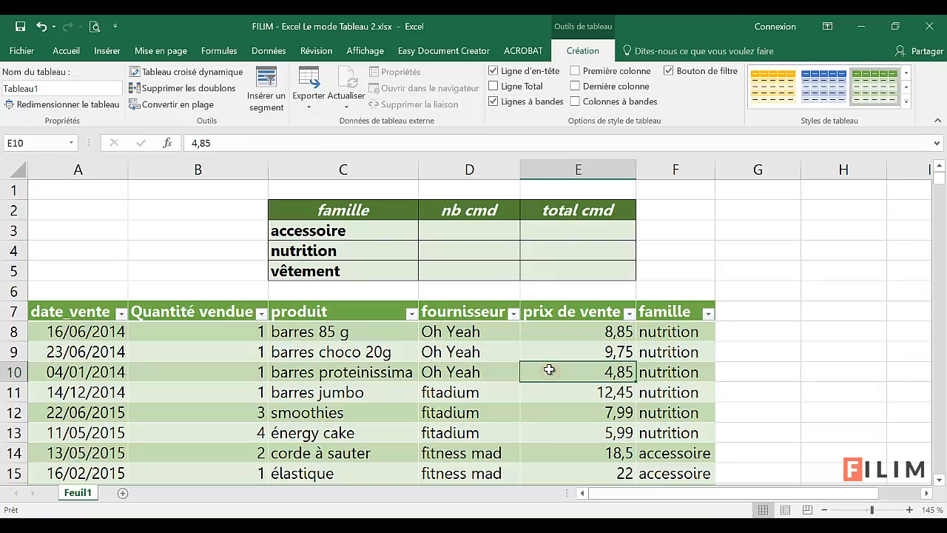
pyautogui.click(477, 392)
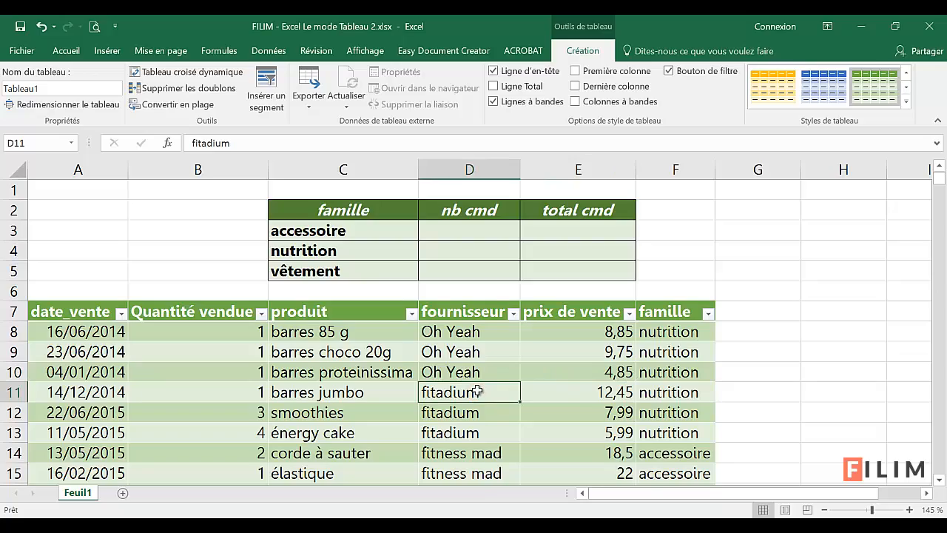
pyautogui.scroll(-14, 476, 392)
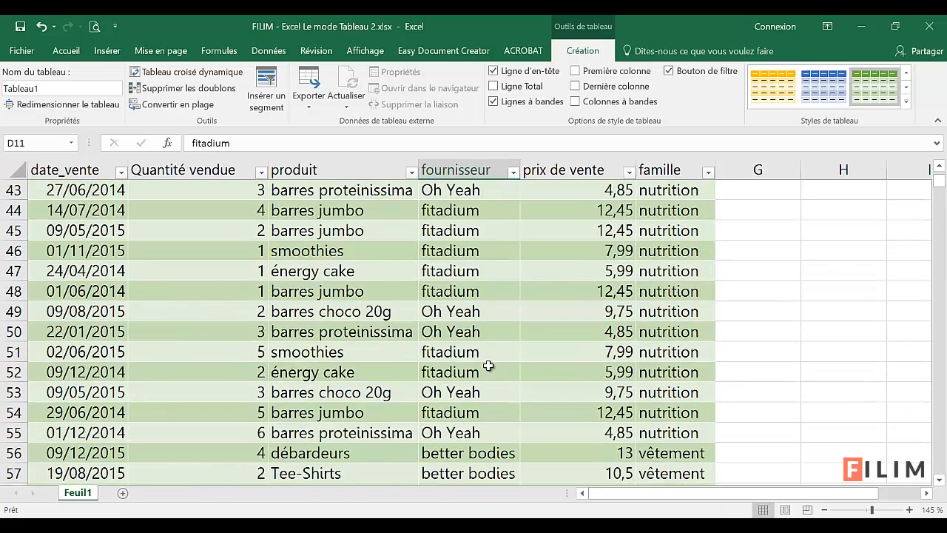
pyautogui.scroll(-2, 488, 365)
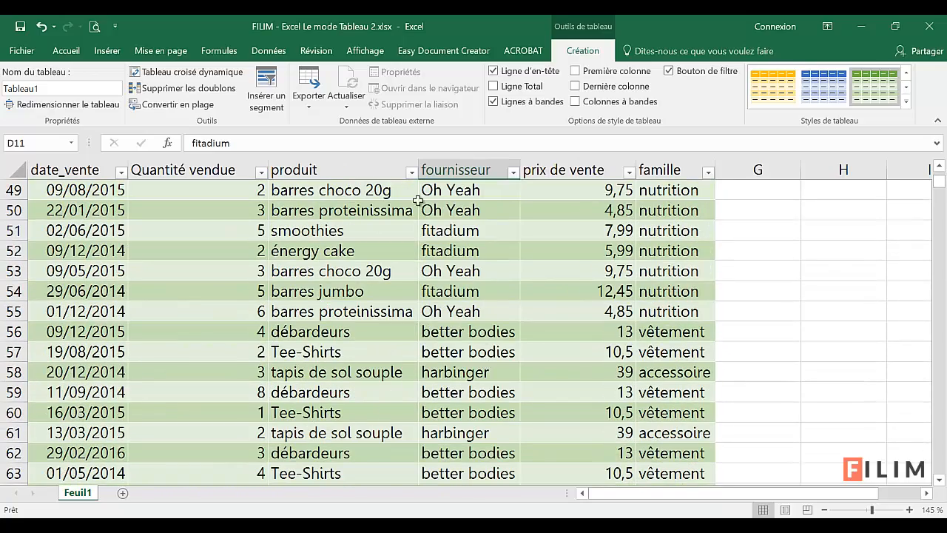
pyautogui.click(351, 170)
pyautogui.click(440, 169)
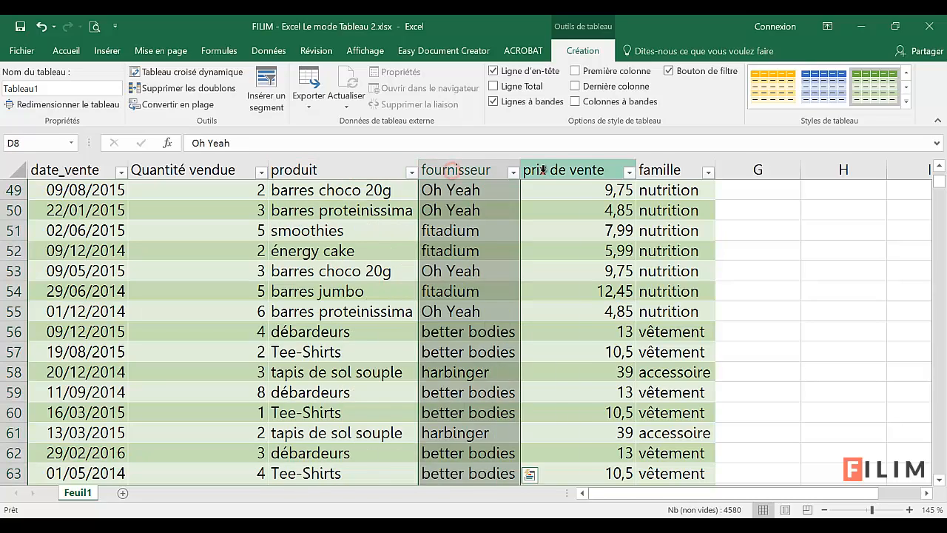
pyautogui.click(543, 170)
pyautogui.click(647, 169)
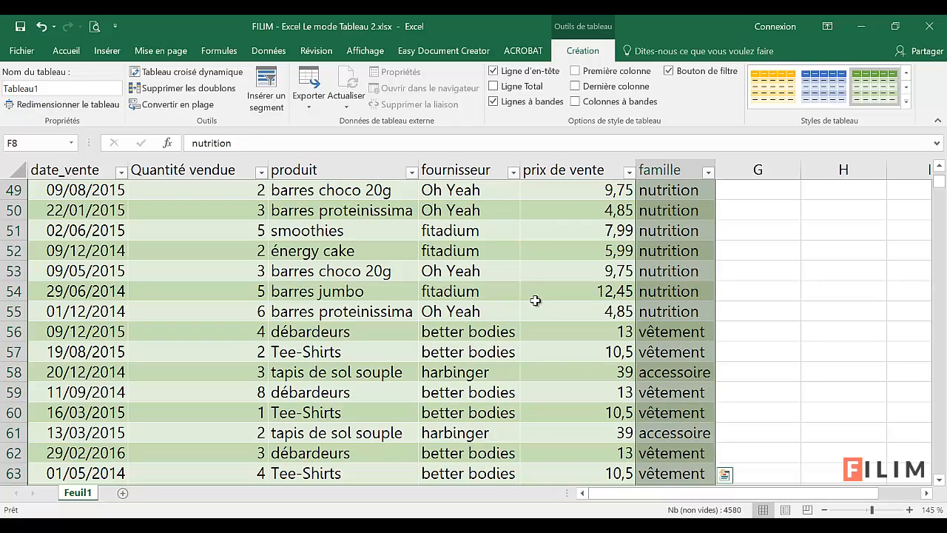
# Step: Compare the column headings with a cell outside the table selected and with a prix de vente cell selected
pyautogui.scroll(3, 556, 335)
pyautogui.scroll(-2, 556, 333)
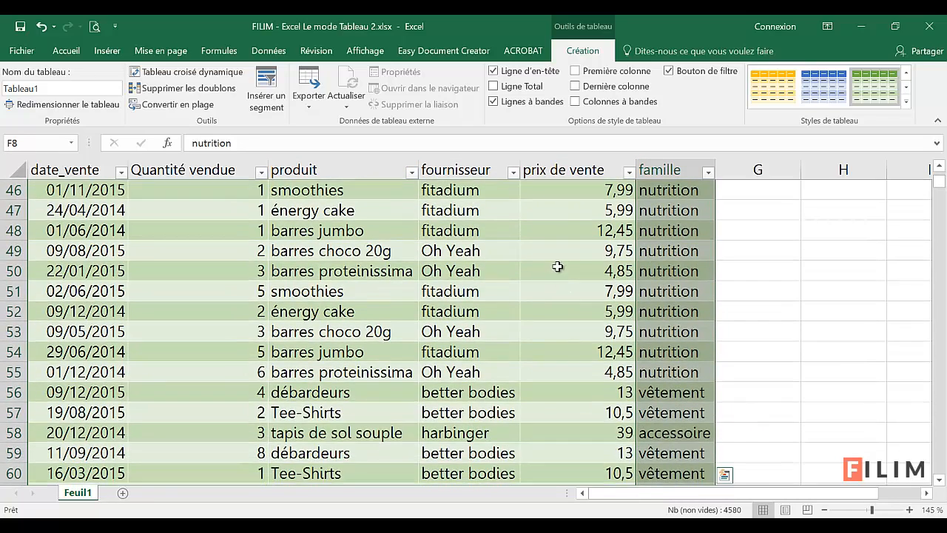
pyautogui.scroll(2, 558, 267)
pyautogui.click(825, 270)
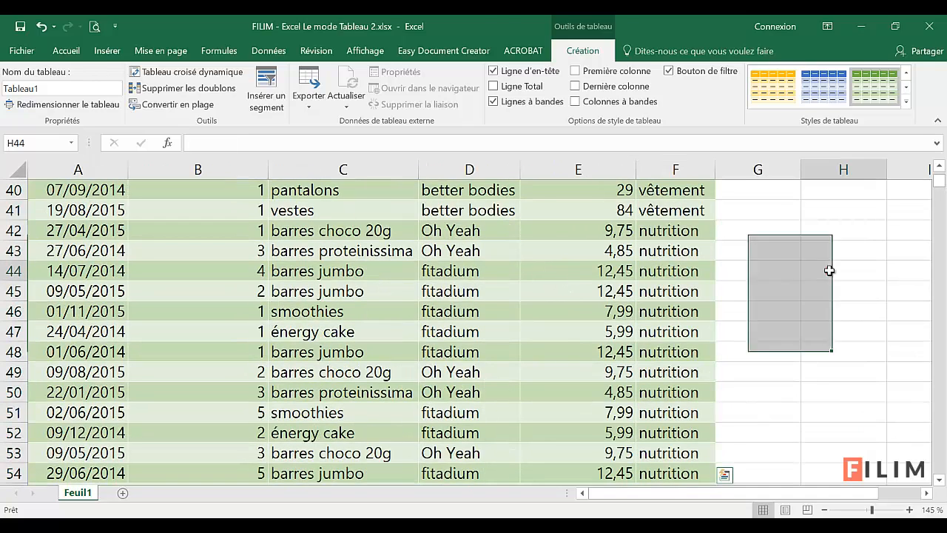
pyautogui.click(566, 310)
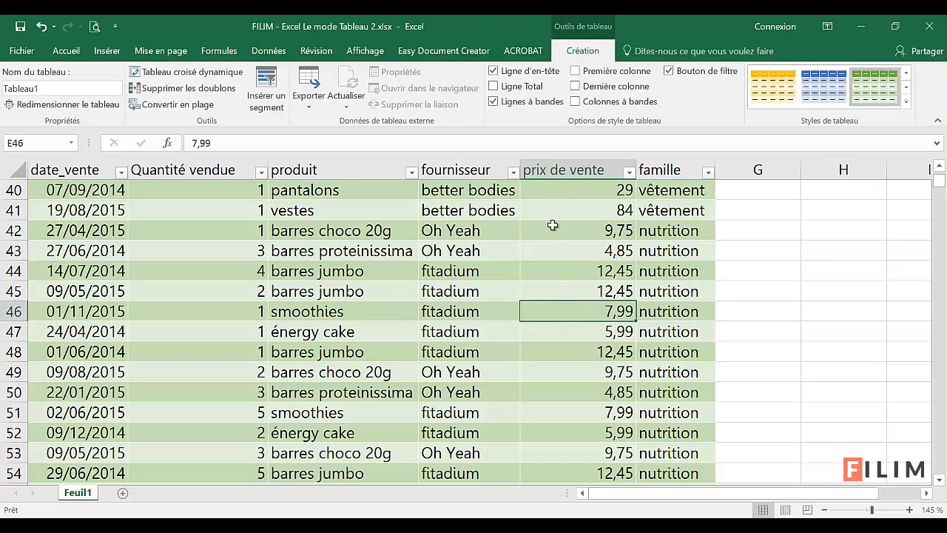
# Step: Check the filter lists of the produit and fournisseur columns, leaving both unfiltered
pyautogui.scroll(7, 532, 328)
pyautogui.scroll(5, 533, 328)
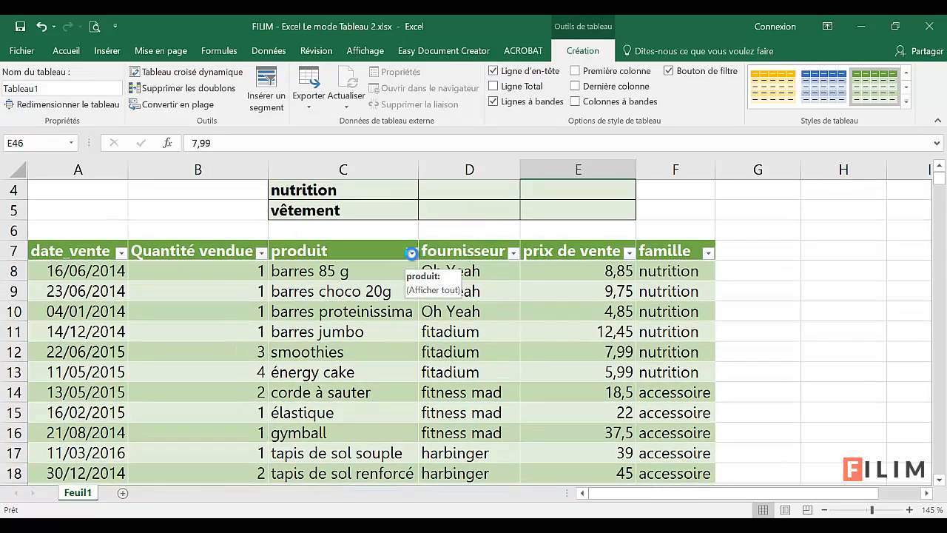
pyautogui.click(412, 257)
pyautogui.click(411, 255)
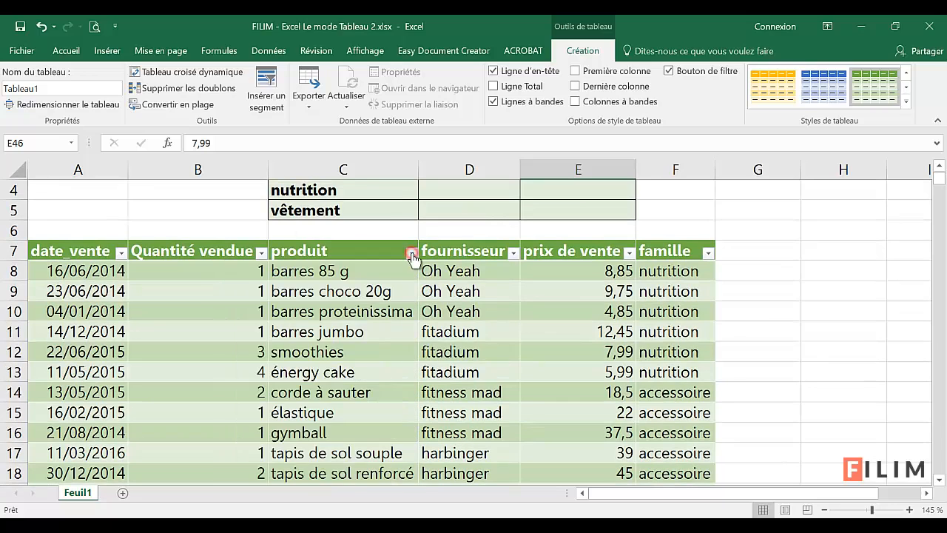
pyautogui.click(512, 254)
pyautogui.click(512, 253)
pyautogui.click(579, 306)
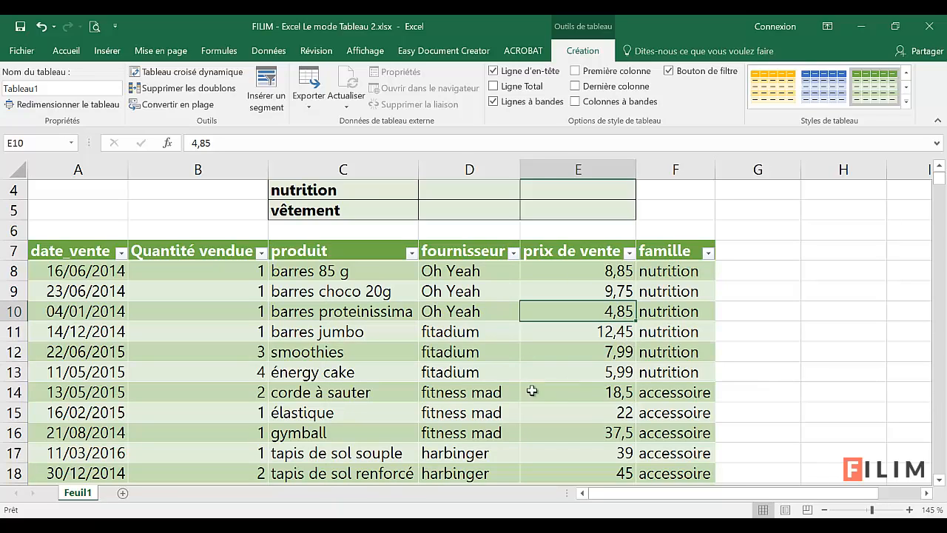
# Step: Add a new table column headed "total" in G7, directly beside the famille column
pyautogui.click(197, 270)
pyautogui.click(603, 272)
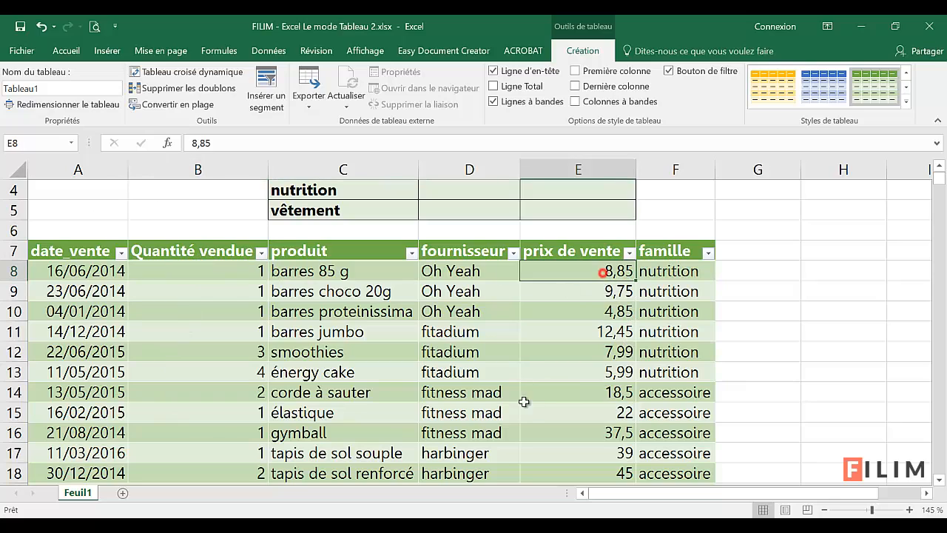
pyautogui.click(749, 251)
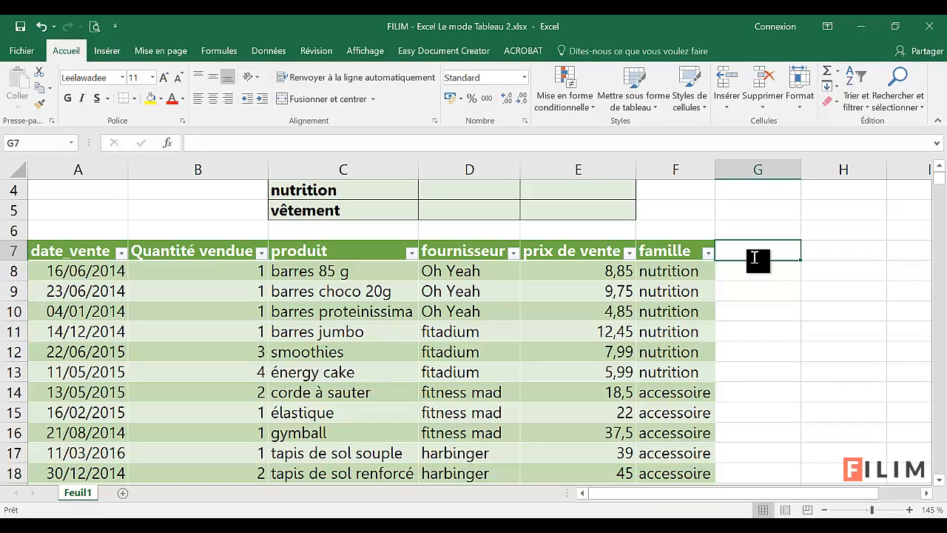
pyautogui.write('total')
pyautogui.press('Return')
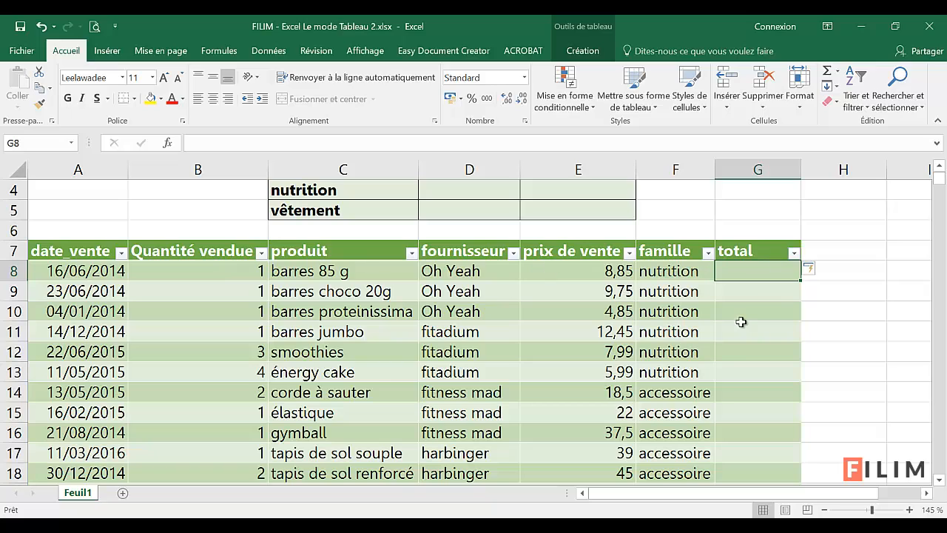
# Step: Calculate the total column with =[@[Quantité vendue]]*[@[prix de vente]] in G8 and check the formula on the smoothies row 12
pyautogui.write('=')
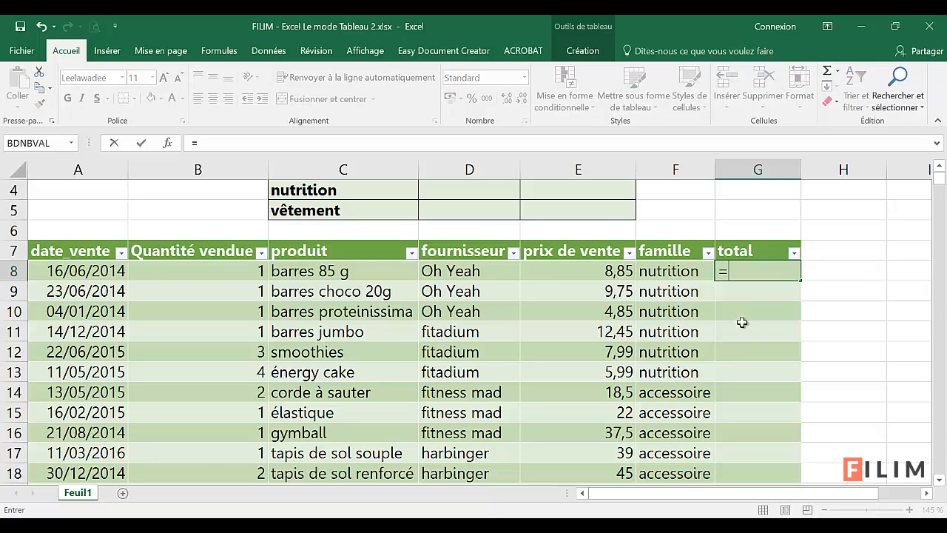
pyautogui.click(224, 274)
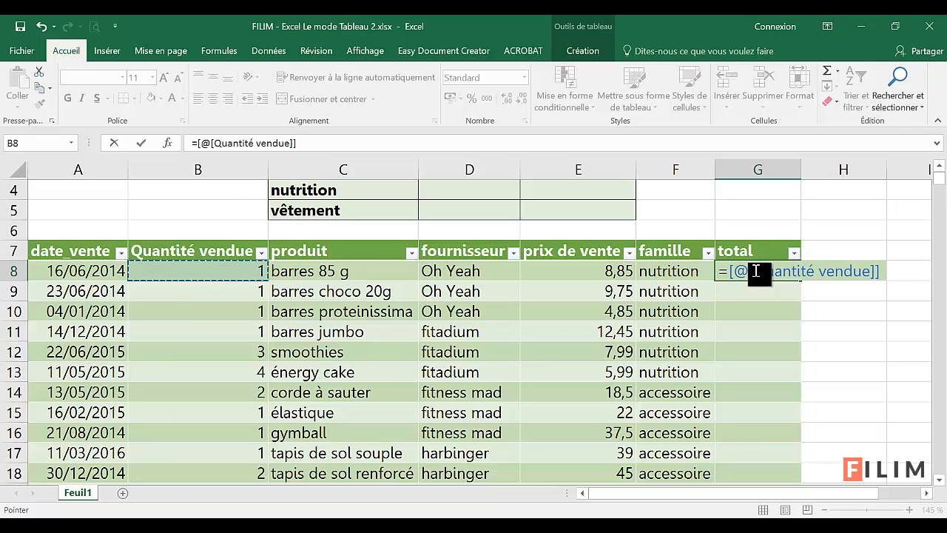
pyautogui.moveTo(879, 269); pyautogui.dragTo(740, 275)
pyautogui.write('*')
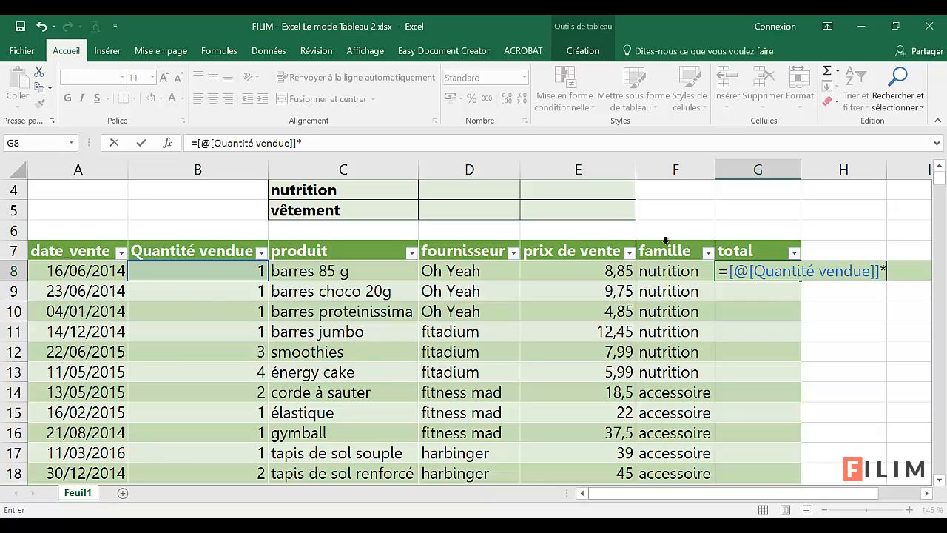
pyautogui.click(580, 270)
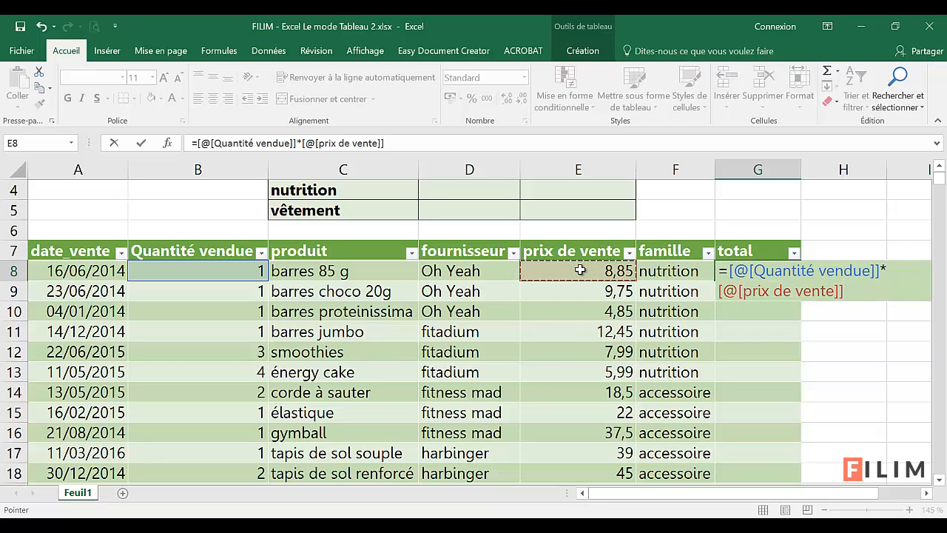
pyautogui.press('Return')
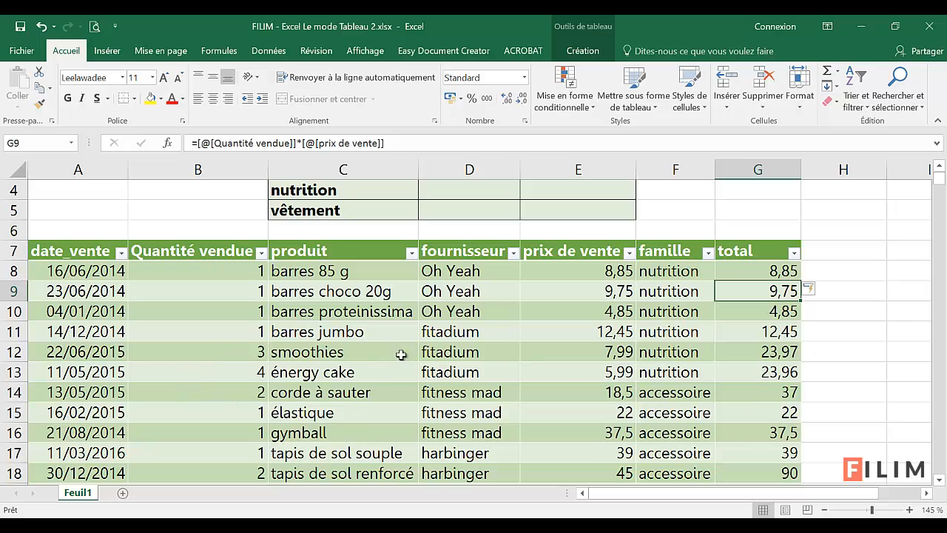
pyautogui.click(599, 353)
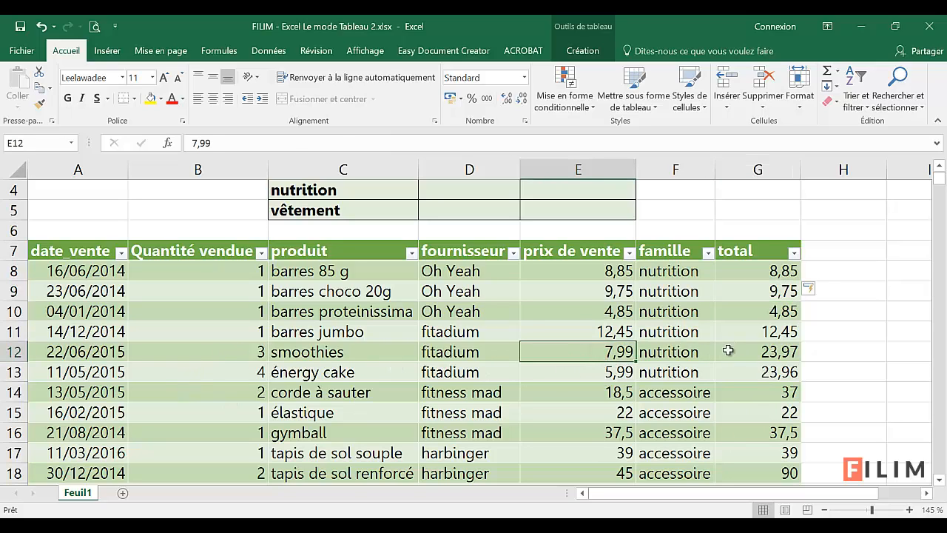
pyautogui.click(752, 353)
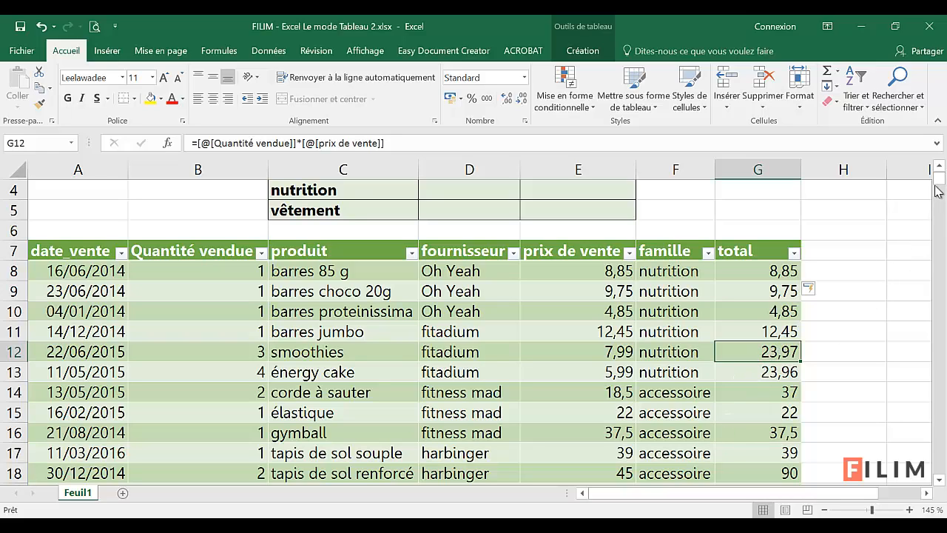
# Step: Start a new record in row 4588, directly below the table's last row, with date 25/5/14, quantity 2 and produit vestes
pyautogui.click(567, 360)
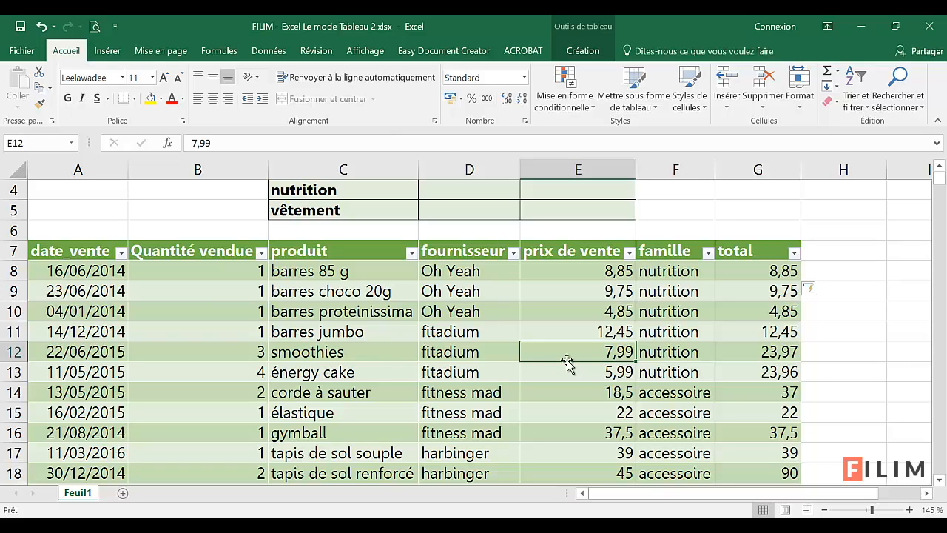
pyautogui.click(556, 372)
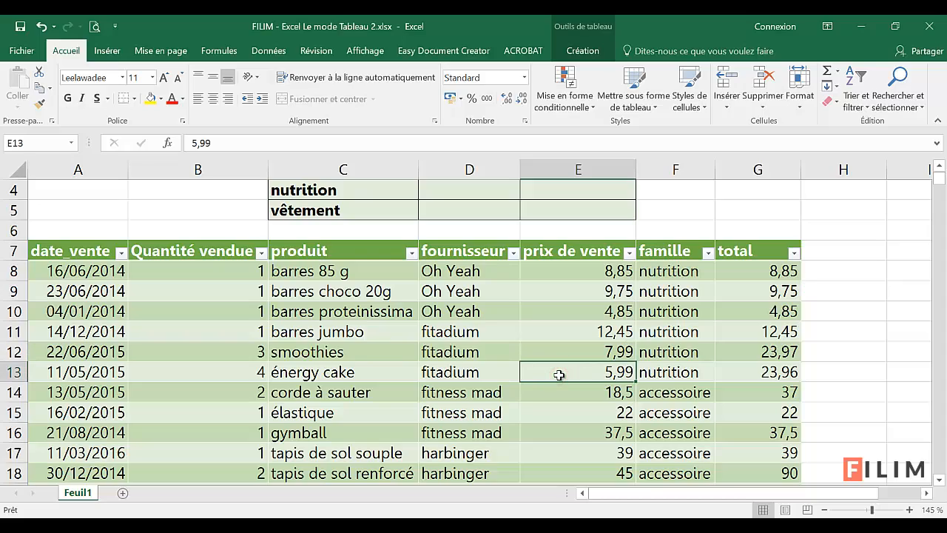
pyautogui.hotkey('ctrl', 'Down')
pyautogui.scroll(-1, 558, 374)
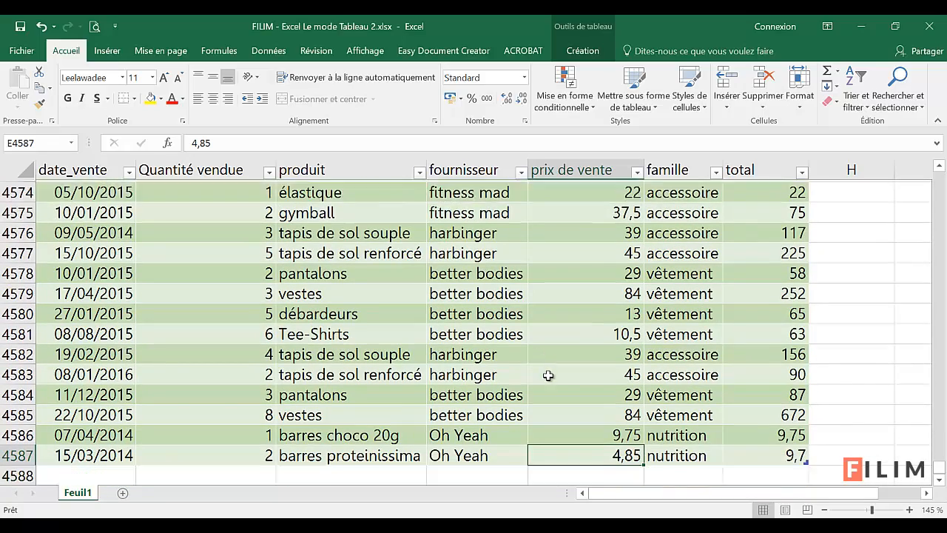
pyautogui.click(99, 437)
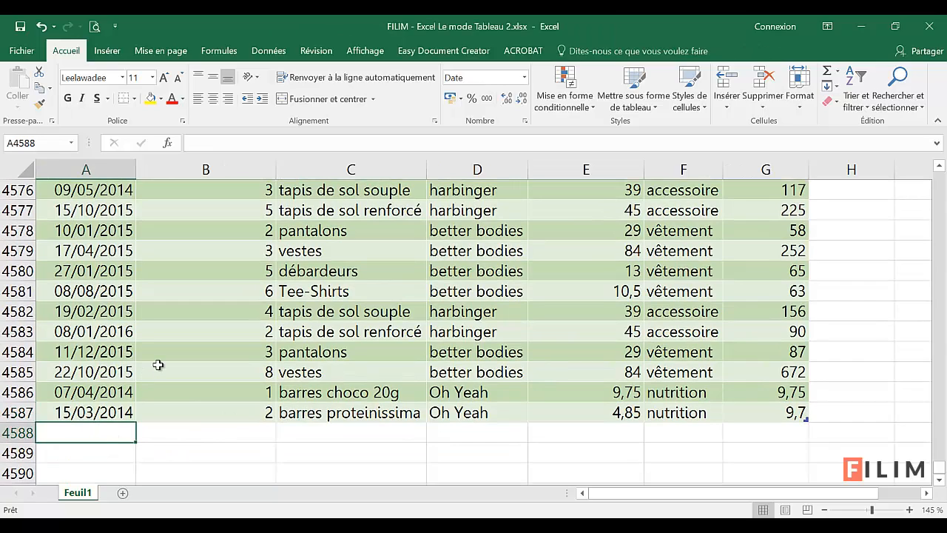
pyautogui.write('25/5/14')
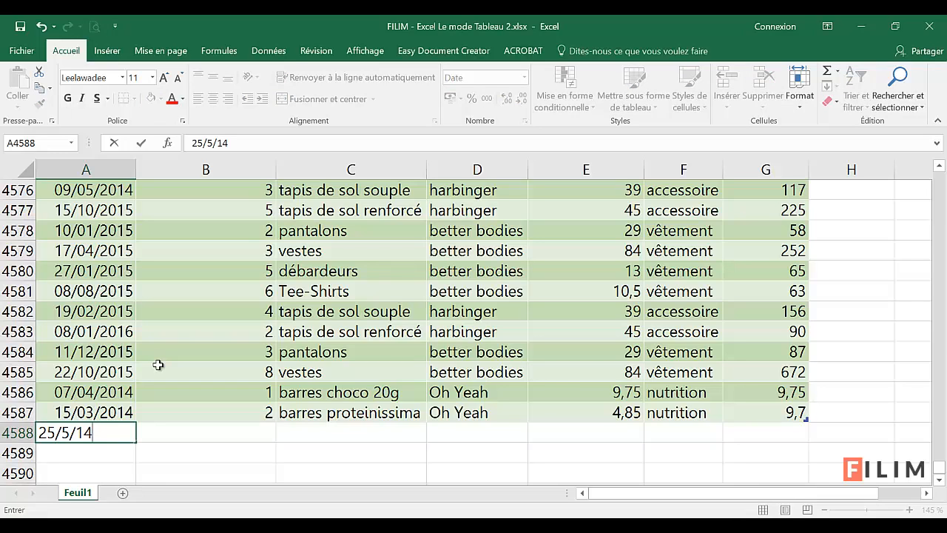
pyautogui.press('Tab')
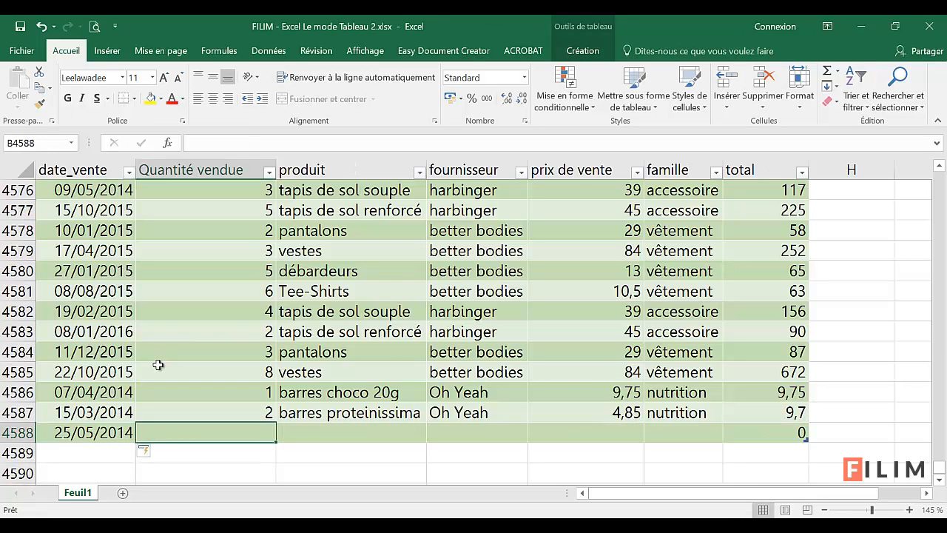
pyautogui.write('2')
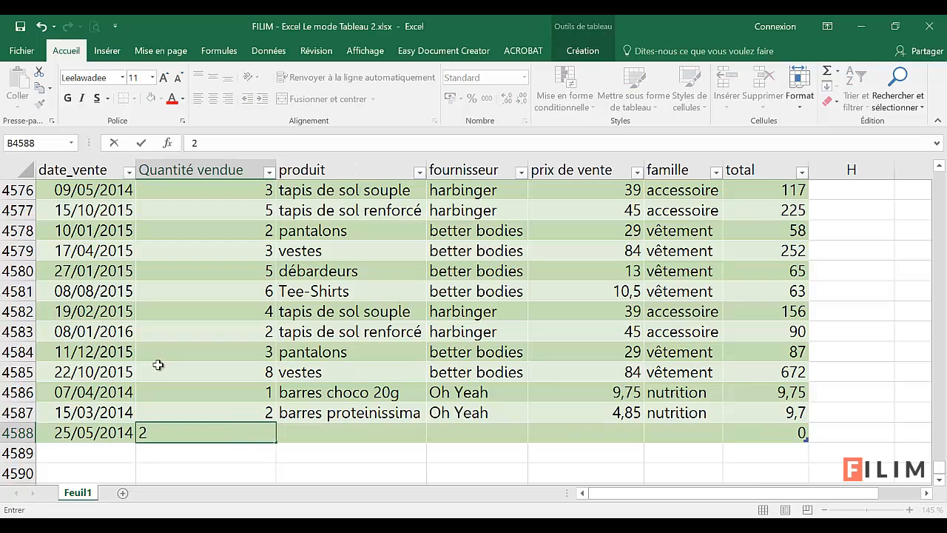
pyautogui.press('Tab')
pyautogui.write('v')
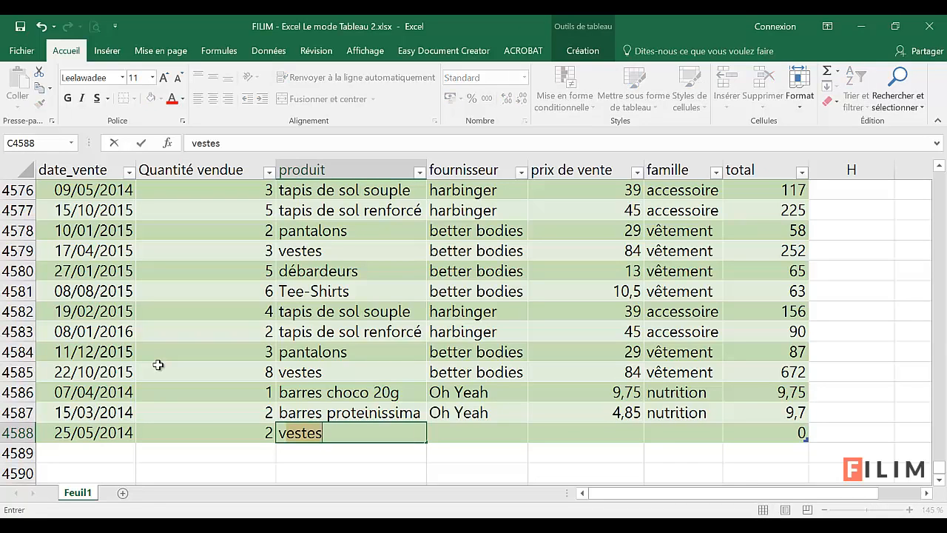
pyautogui.press('Tab')
# Step: Complete row 4588 with fournisseur better bodies, prix de vente 29 and famille nutrition, and check the formula in its total cell
pyautogui.write('b')
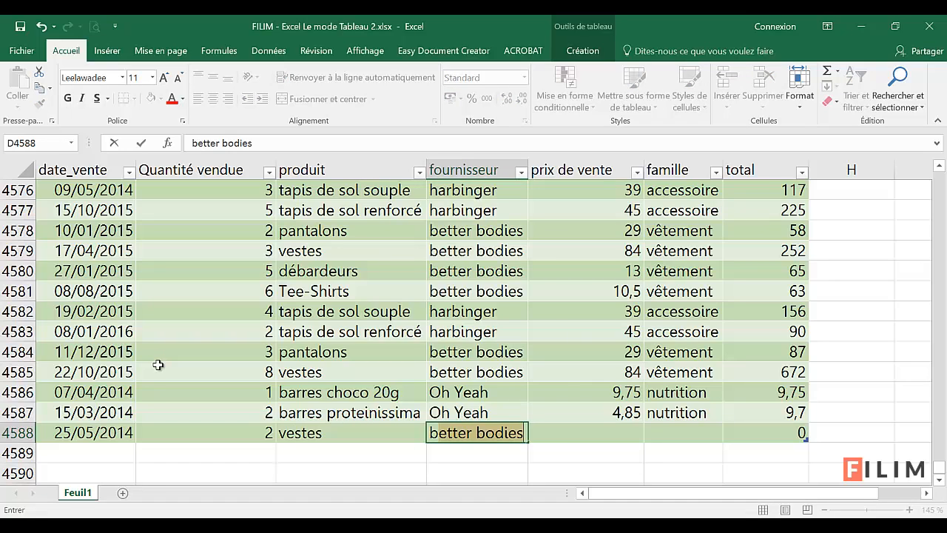
pyautogui.press('Tab')
pyautogui.write('29')
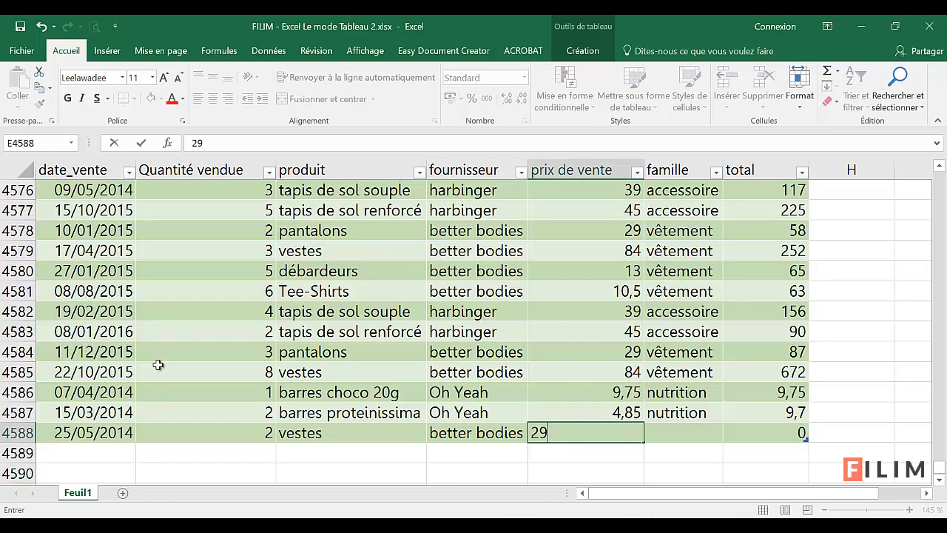
pyautogui.press('Tab')
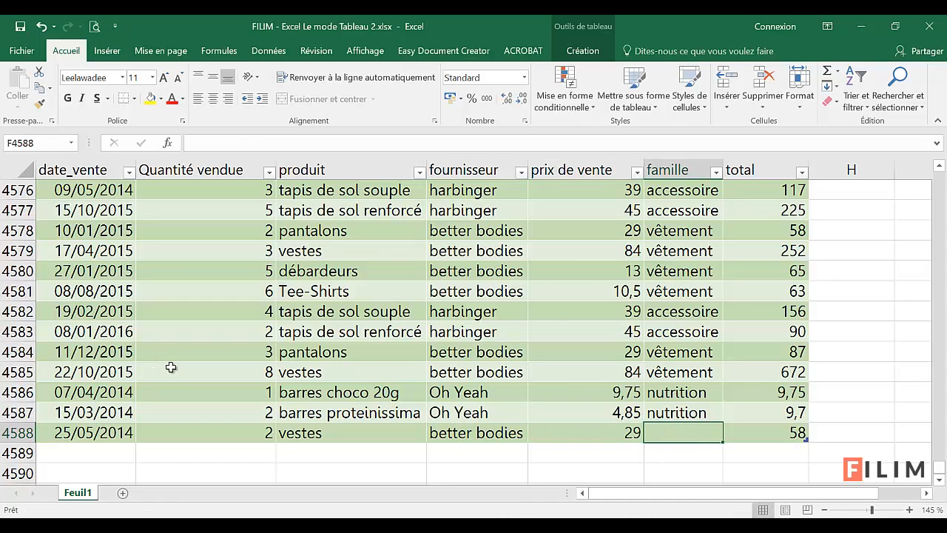
pyautogui.click(737, 432)
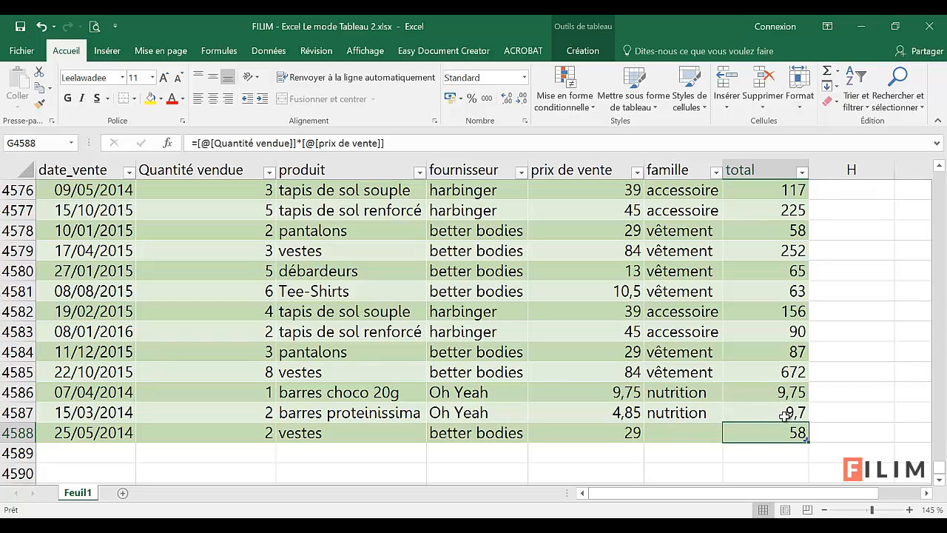
pyautogui.click(693, 432)
pyautogui.write('nutrition')
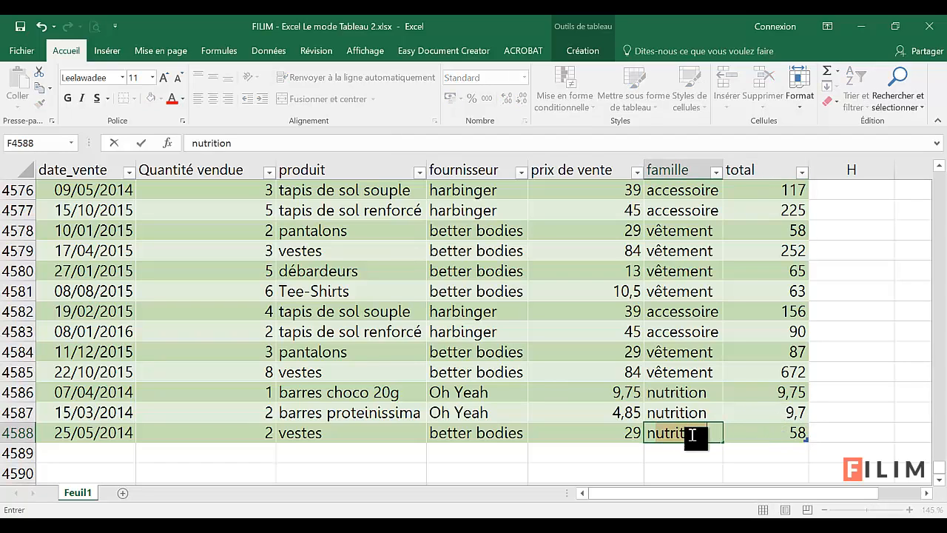
pyautogui.click(683, 452)
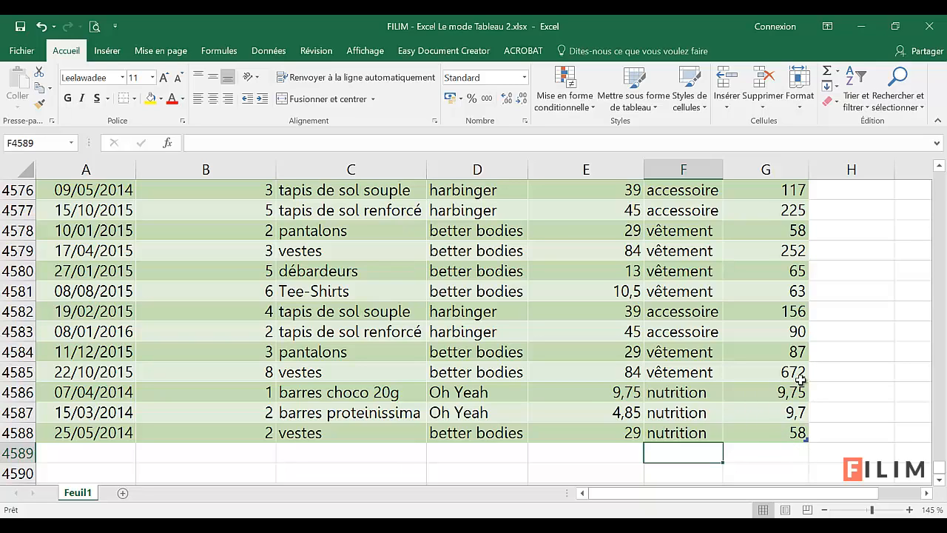
# Step: Back at the start of the sheet, select the entire worksheet column E to examine its extent, and clear that selection
pyautogui.click(621, 271)
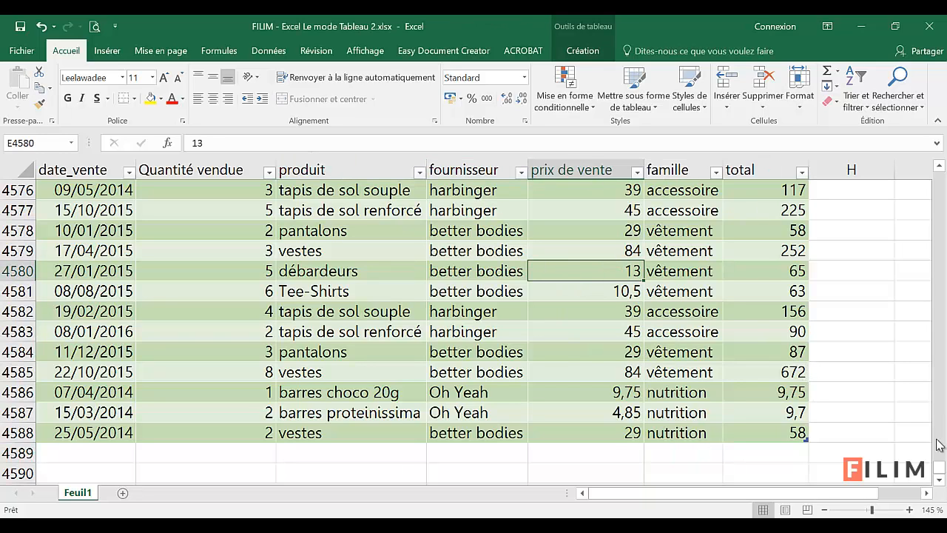
pyautogui.moveTo(940, 468); pyautogui.dragTo(939, 176)
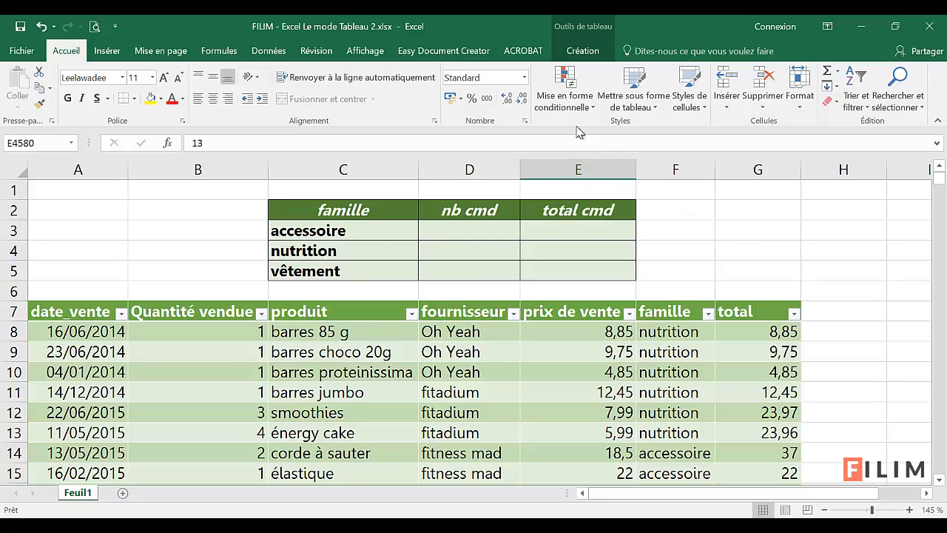
pyautogui.click(606, 410)
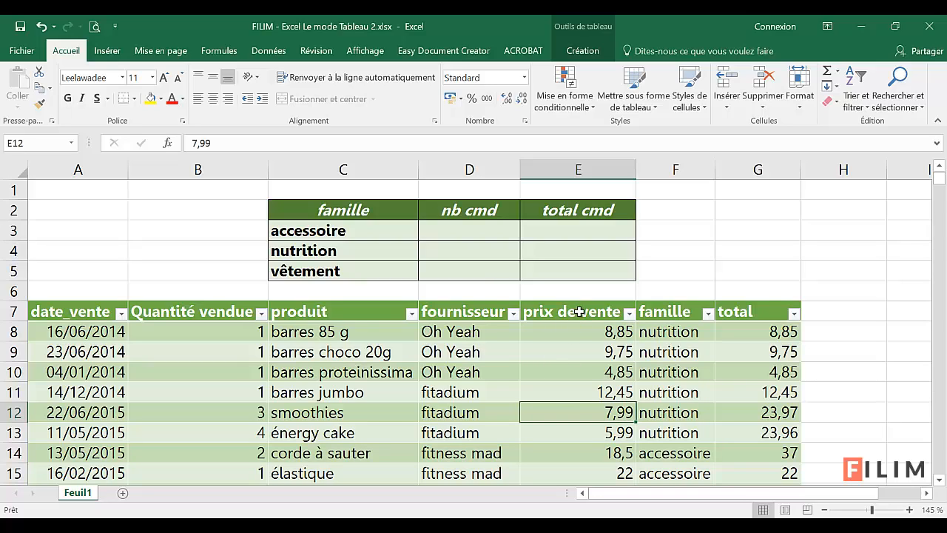
pyautogui.scroll(-1, 577, 349)
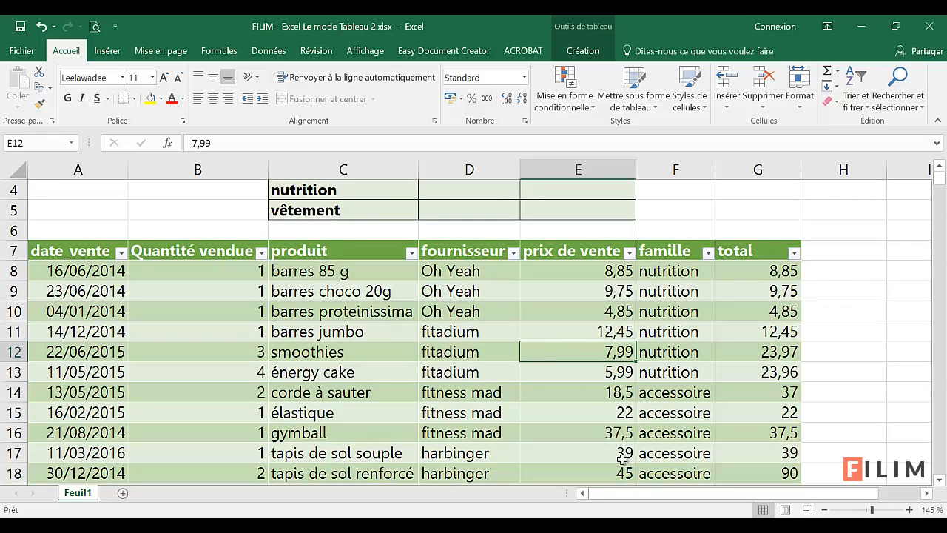
pyautogui.scroll(1, 600, 447)
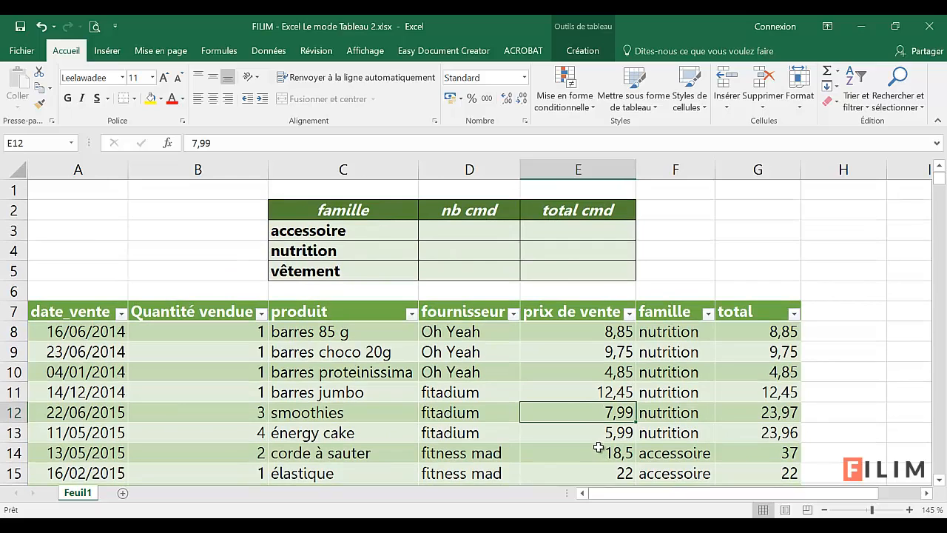
pyautogui.click(575, 170)
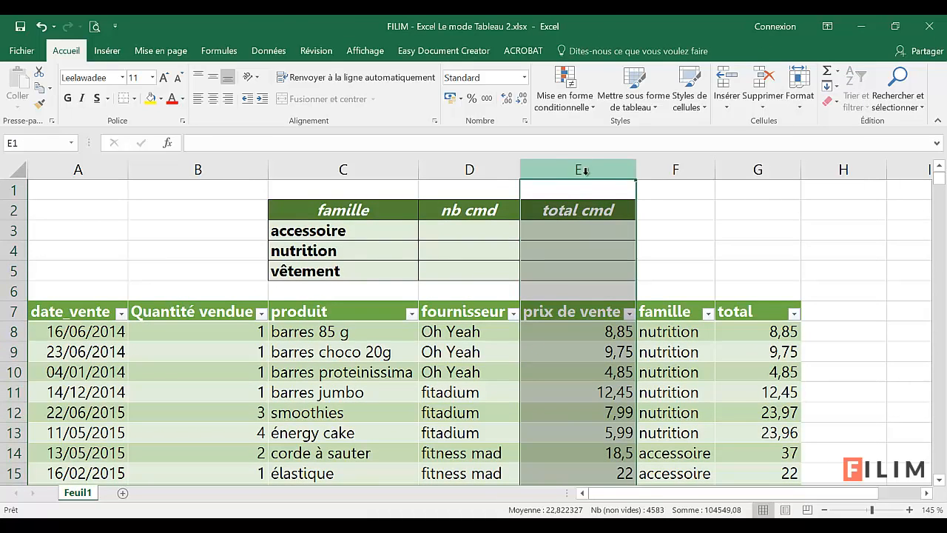
pyautogui.click(572, 235)
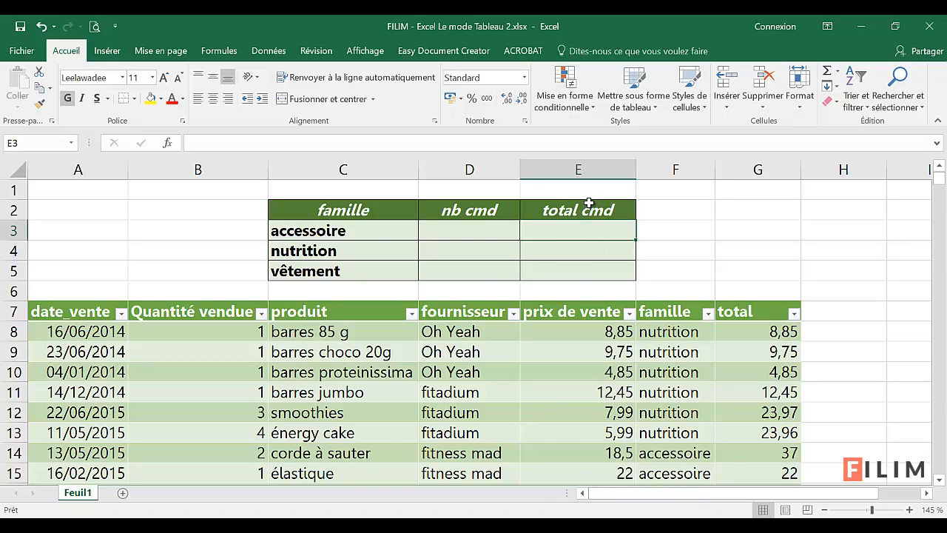
pyautogui.click(599, 389)
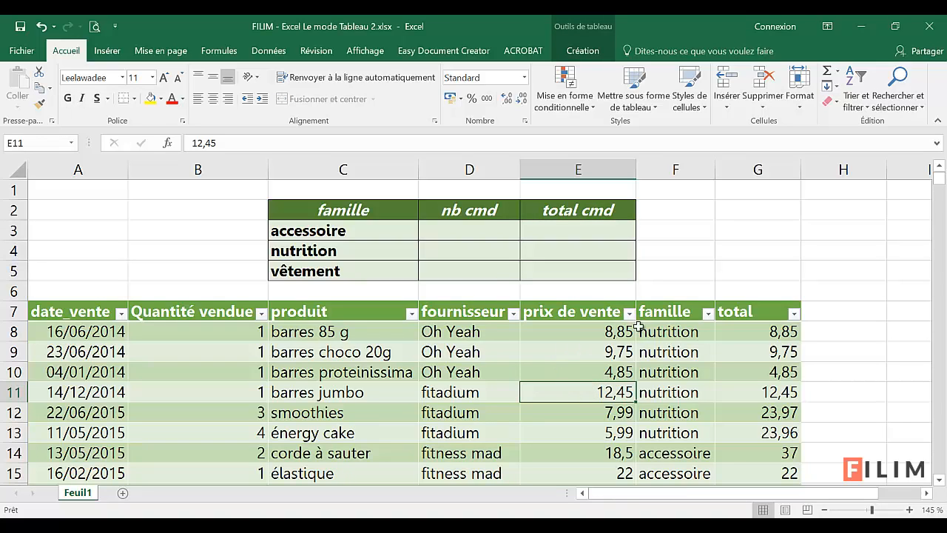
# Step: Apply the Monétaire number format to all data cells of the prix de vente table column
pyautogui.click(575, 300)
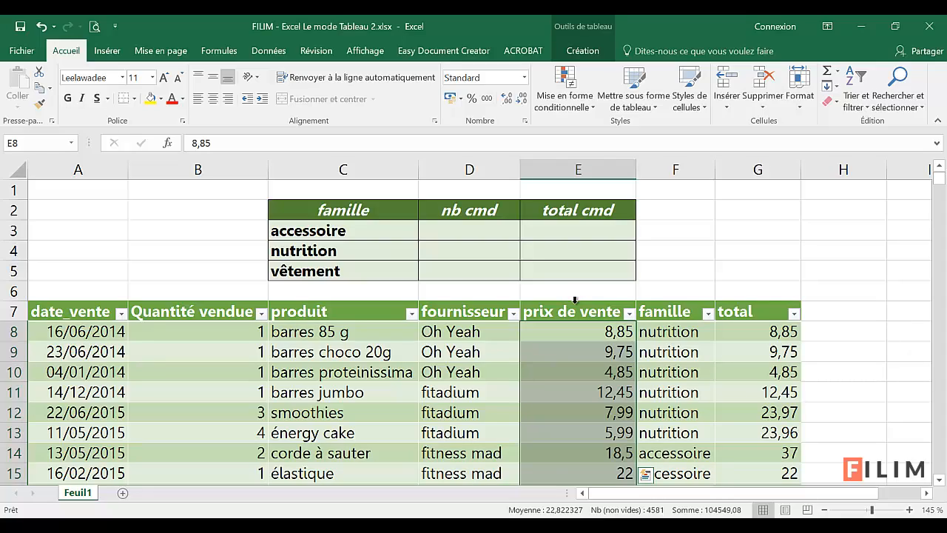
pyautogui.moveTo(942, 188)
pyautogui.mouseDown()
pyautogui.moveTo(938, 466)
pyautogui.moveTo(940, 174)
pyautogui.mouseUp()
pyautogui.scroll(-4, 873, 411)
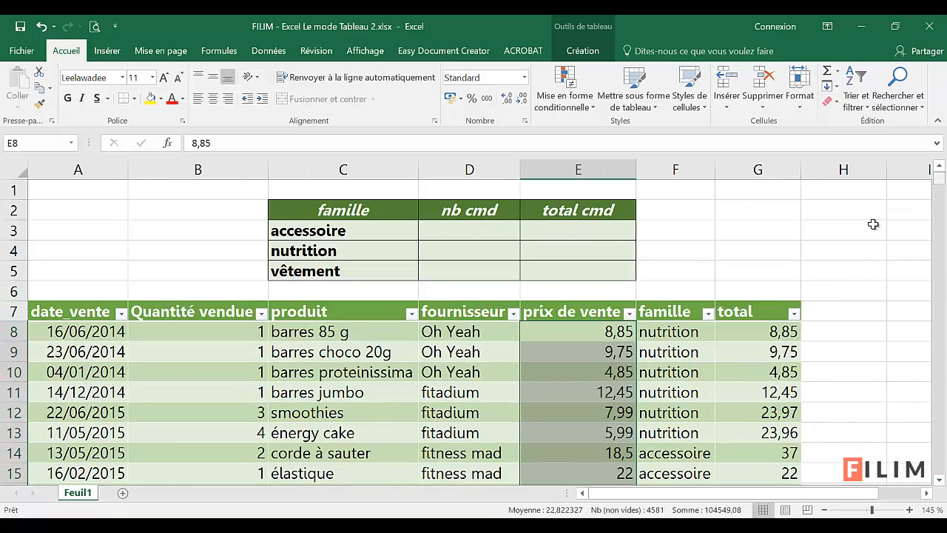
pyautogui.click(526, 78)
pyautogui.click(512, 154)
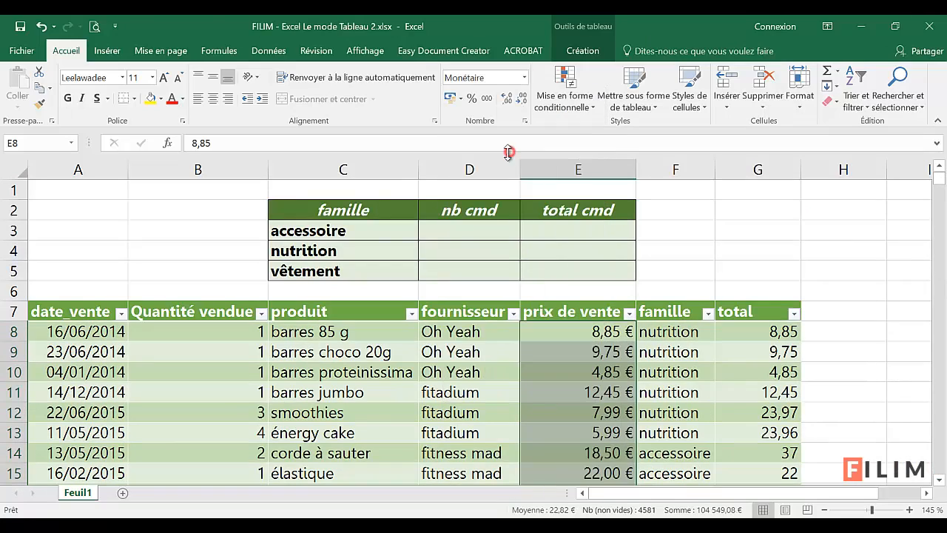
# Step: Apply the Monétaire number format to all data cells of the total table column
pyautogui.click(753, 302)
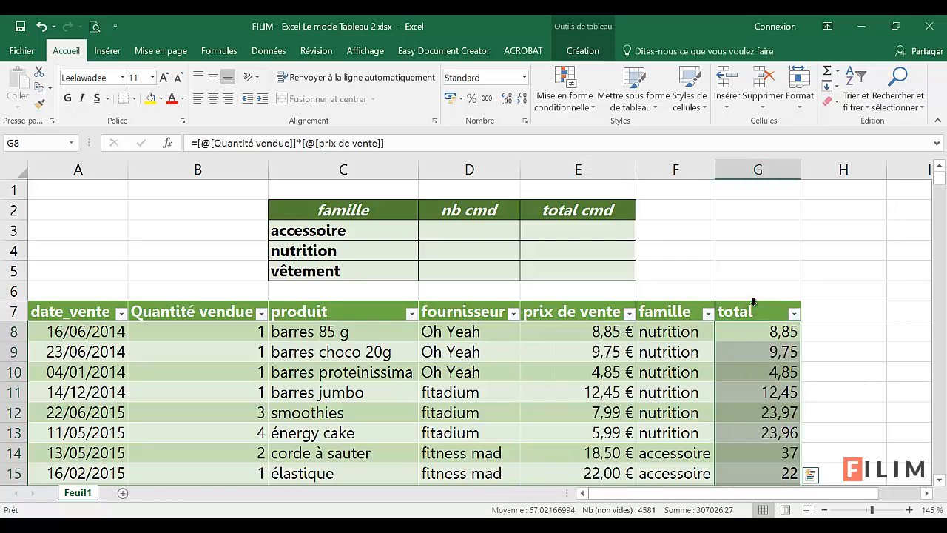
pyautogui.click(525, 77)
pyautogui.click(511, 158)
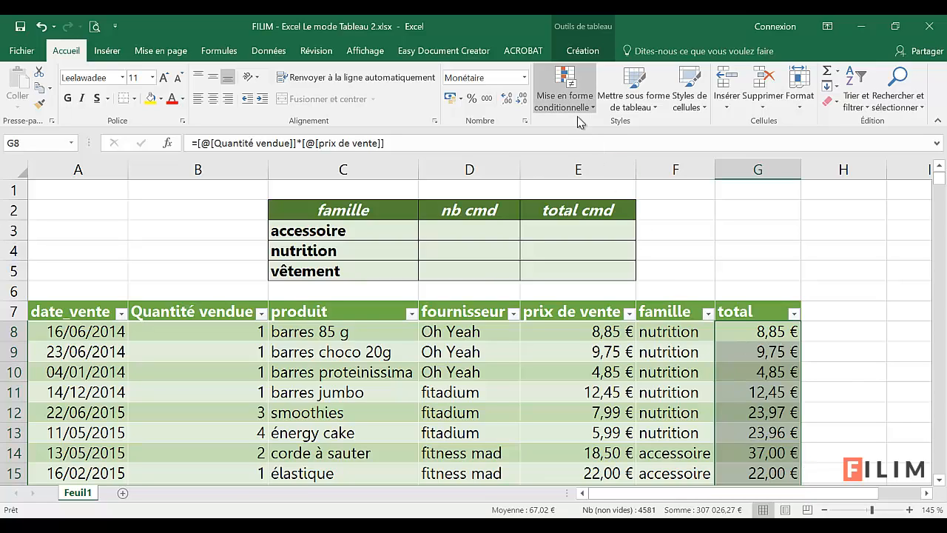
# Step: Create a conditional formatting rule on the total column's data cells for cell values supérieure à 100
pyautogui.click(759, 305)
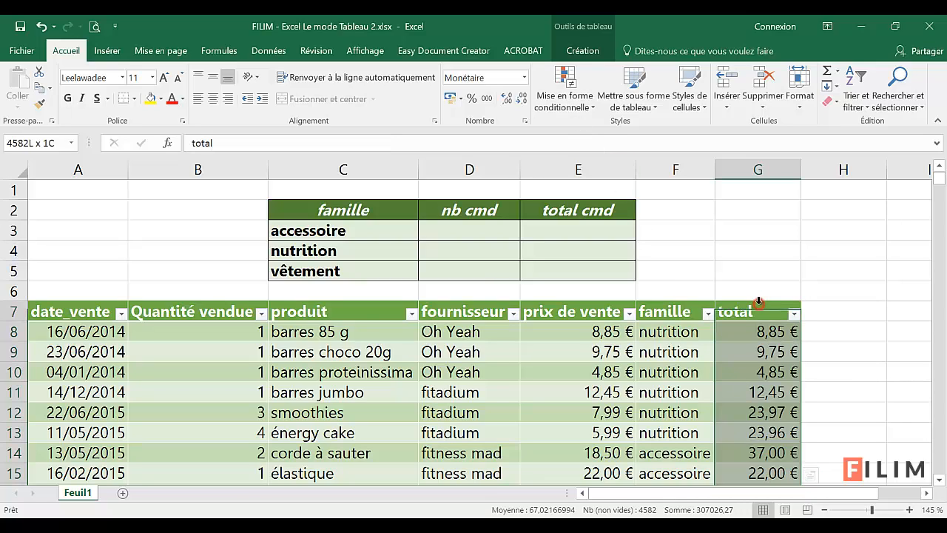
pyautogui.click(752, 331)
pyautogui.click(759, 304)
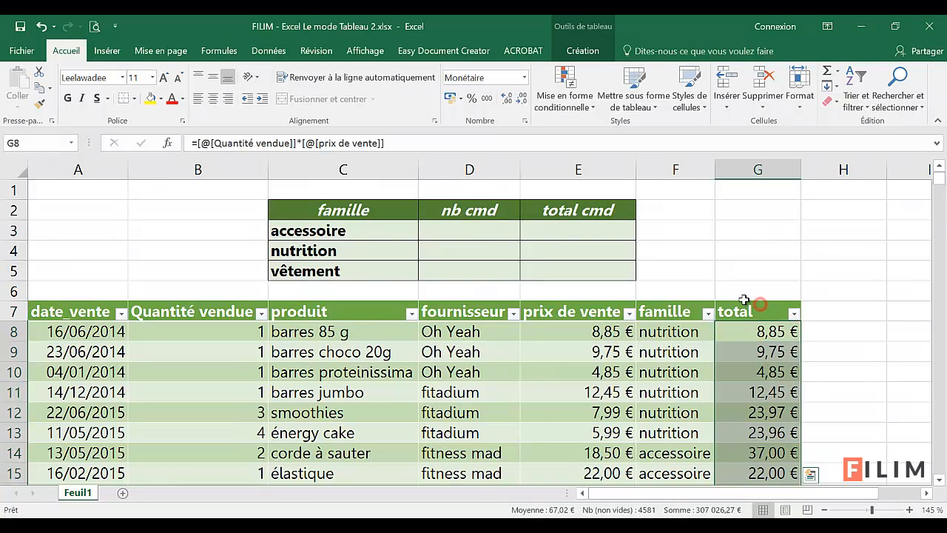
pyautogui.click(564, 96)
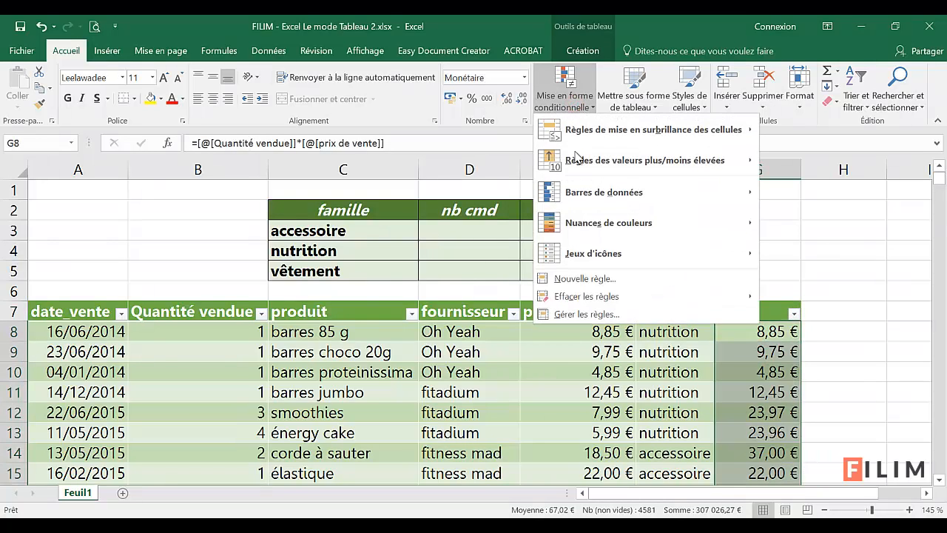
pyautogui.click(577, 278)
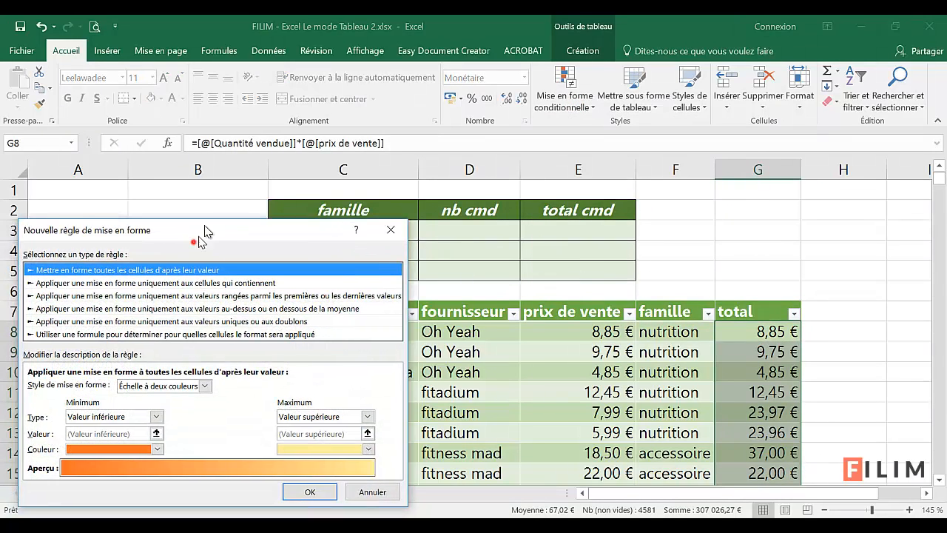
pyautogui.click(191, 234)
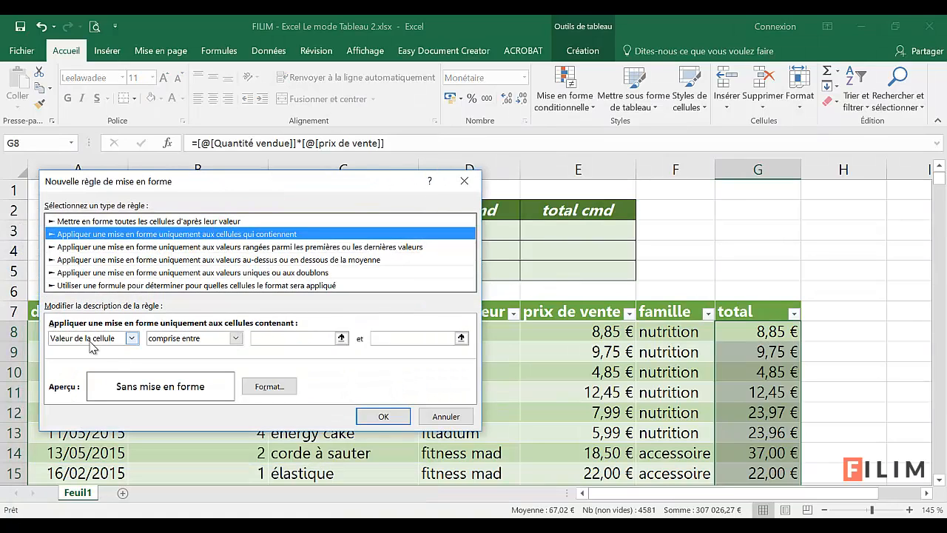
pyautogui.click(184, 341)
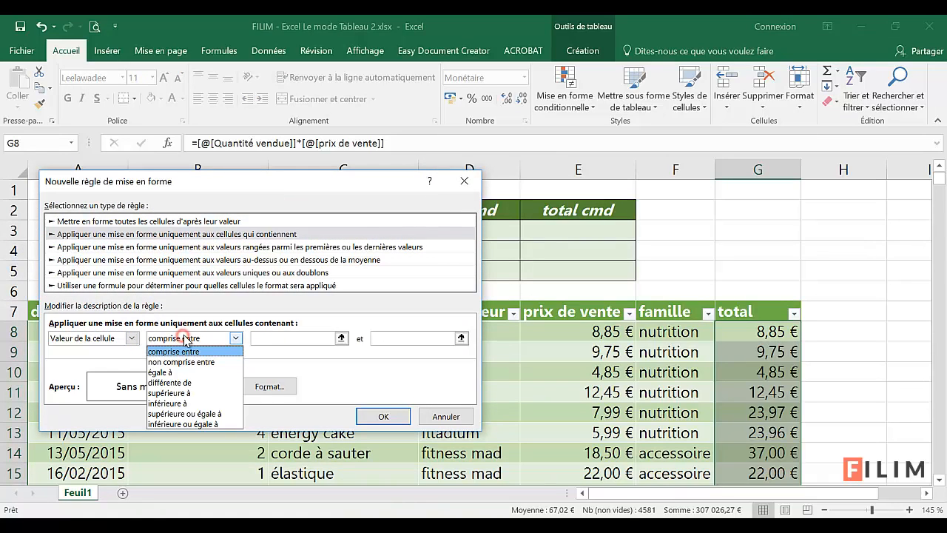
pyautogui.click(182, 395)
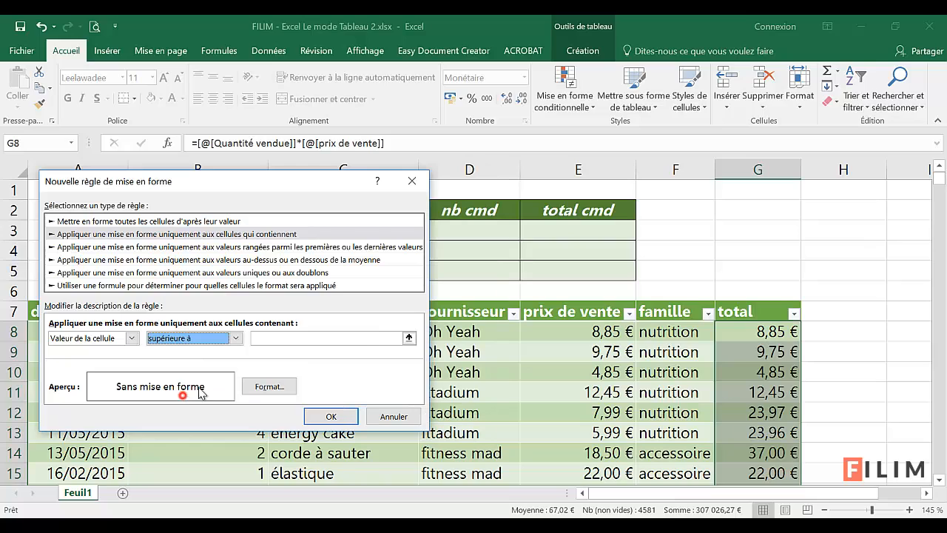
pyautogui.click(297, 337)
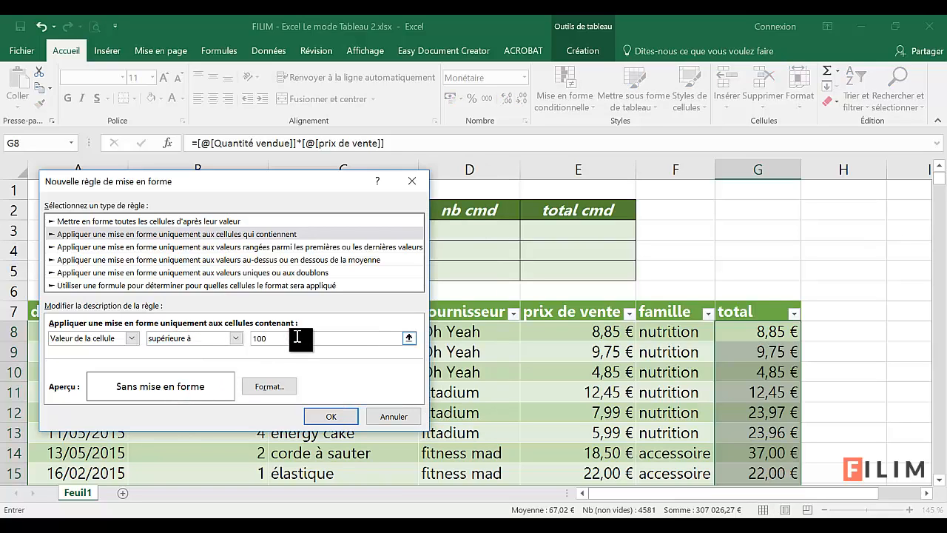
# Step: Give the rule a red Gras italique font and apply it to the total column
pyautogui.click(267, 387)
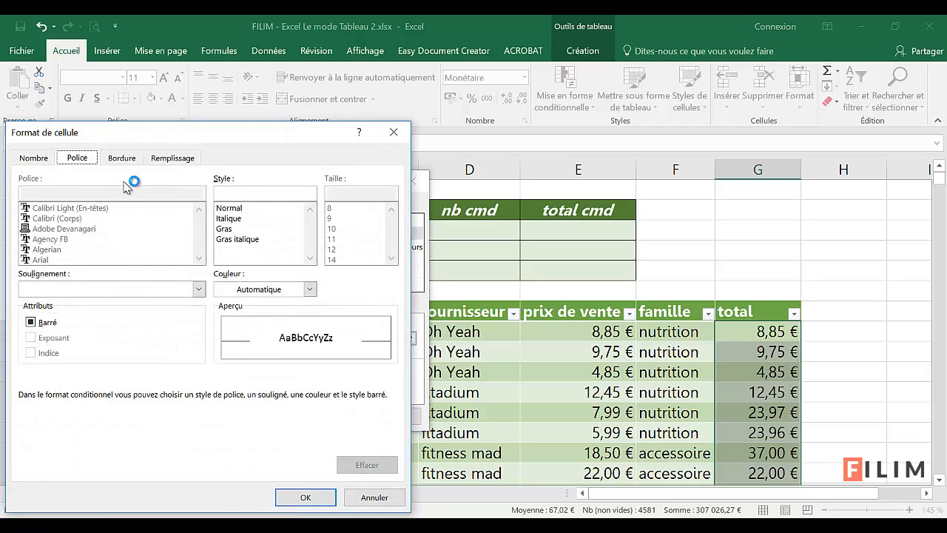
pyautogui.click(308, 289)
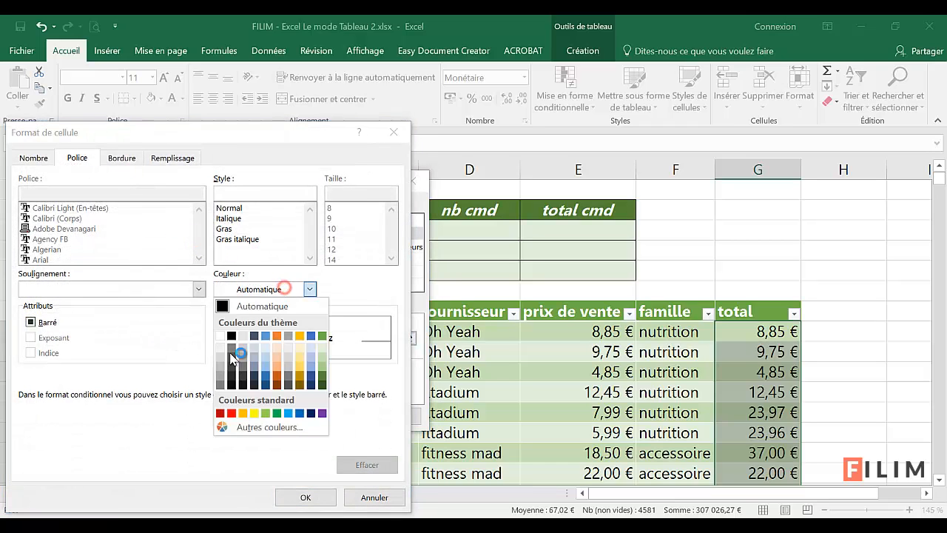
pyautogui.click(230, 414)
pyautogui.click(231, 239)
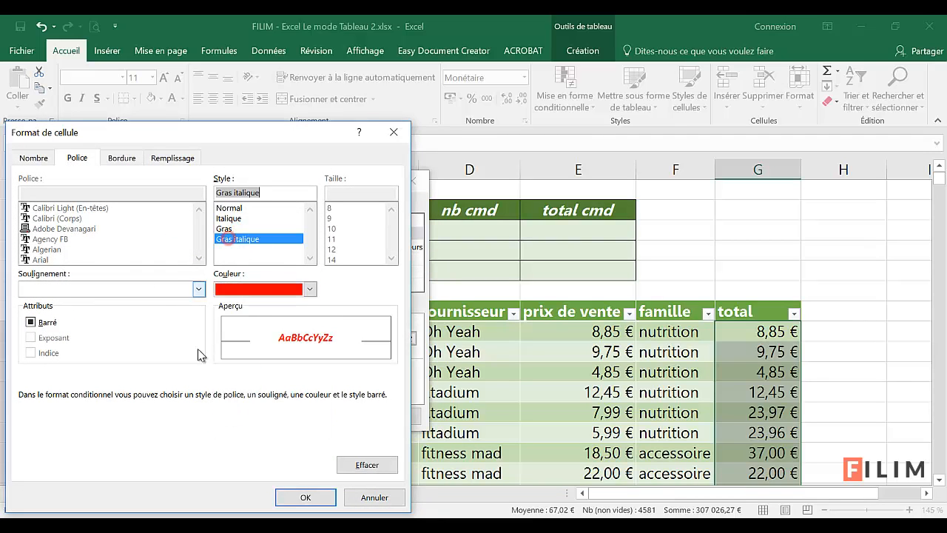
pyautogui.click(305, 498)
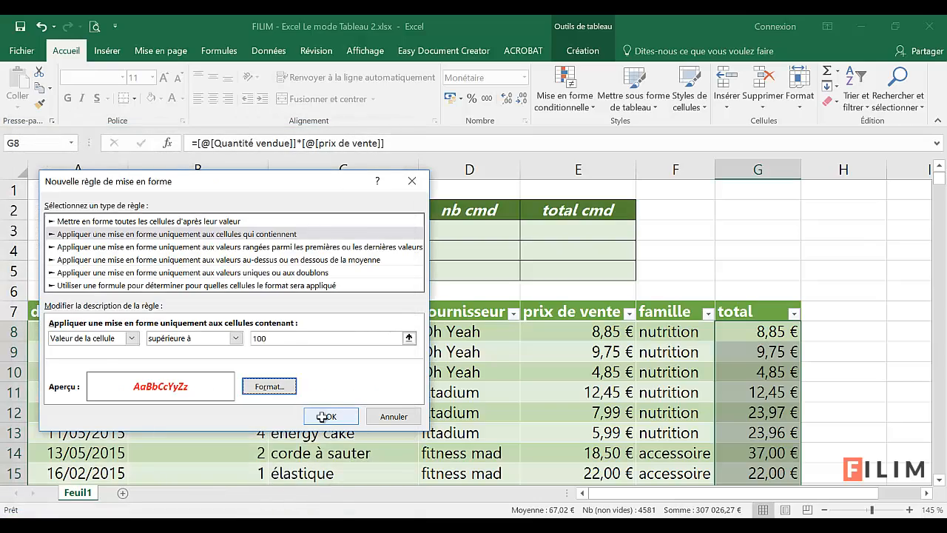
pyautogui.click(326, 417)
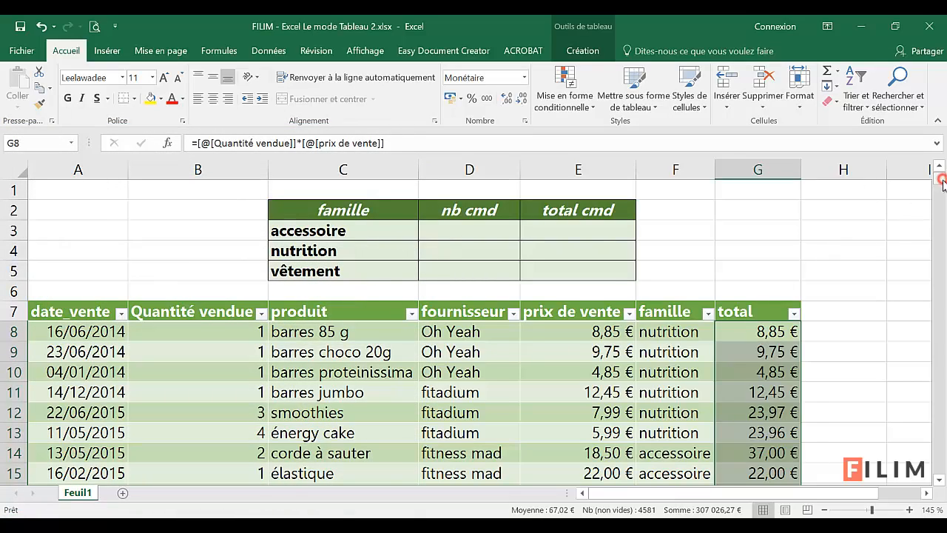
# Step: Below the table's last record, add row 4589 with date_vente 15/08/2015, Quantité vendue 20 and produit vestes
pyautogui.moveTo(940, 179); pyautogui.dragTo(931, 477)
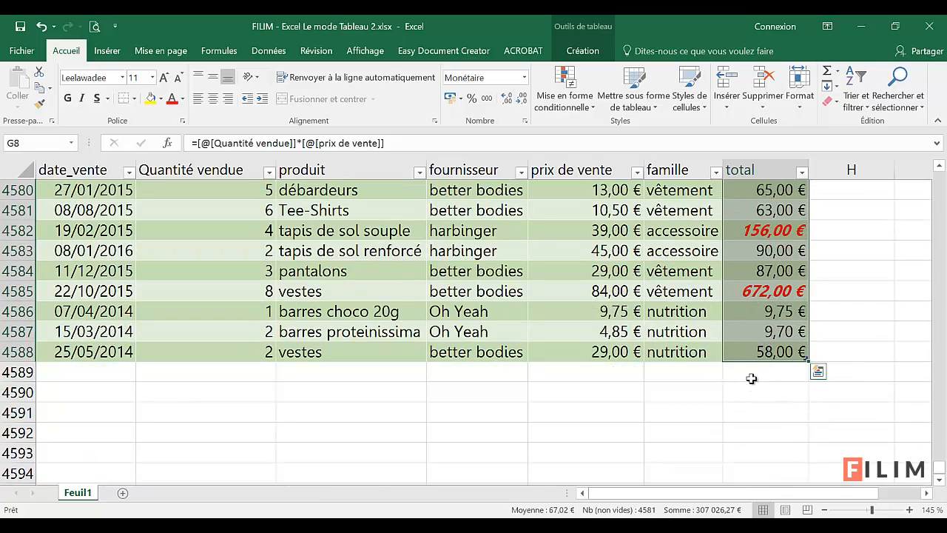
pyautogui.click(72, 378)
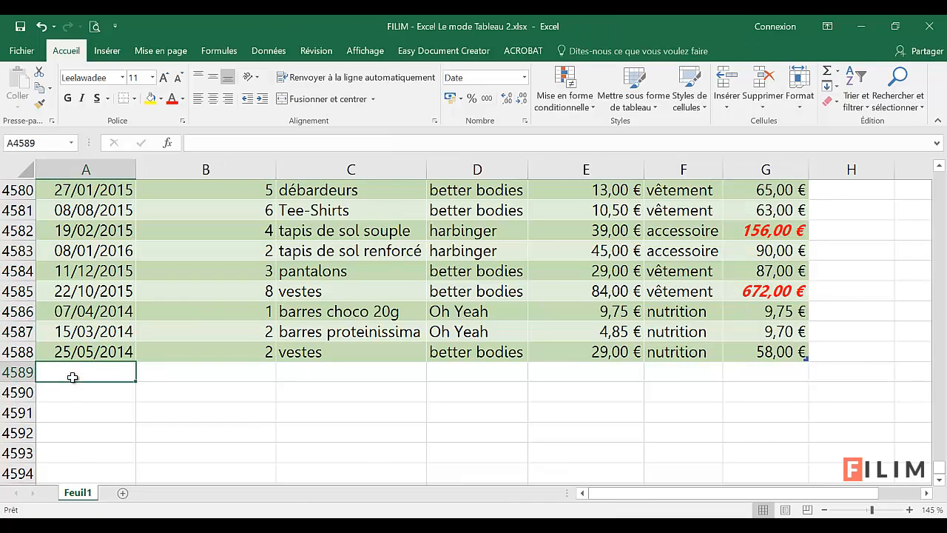
pyautogui.write('15')
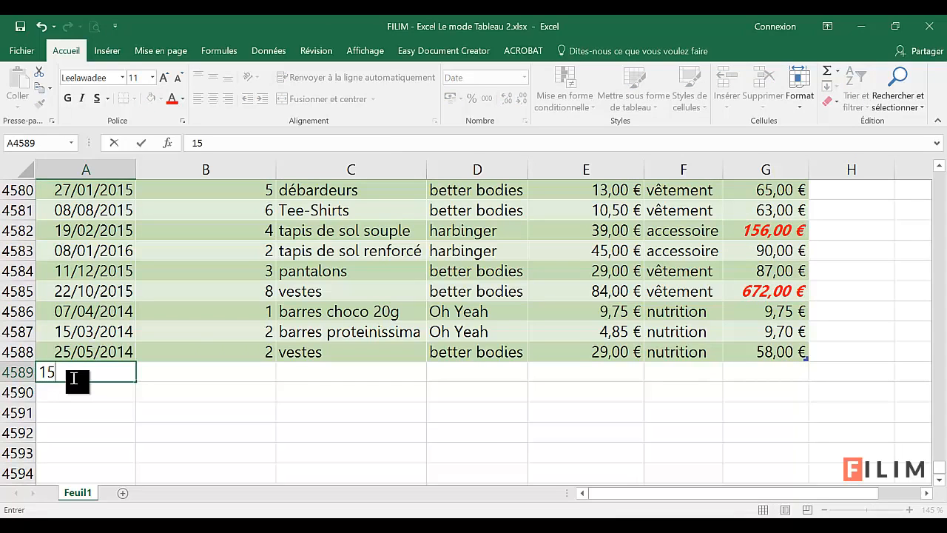
pyautogui.write('/8/15')
pyautogui.press('Tab')
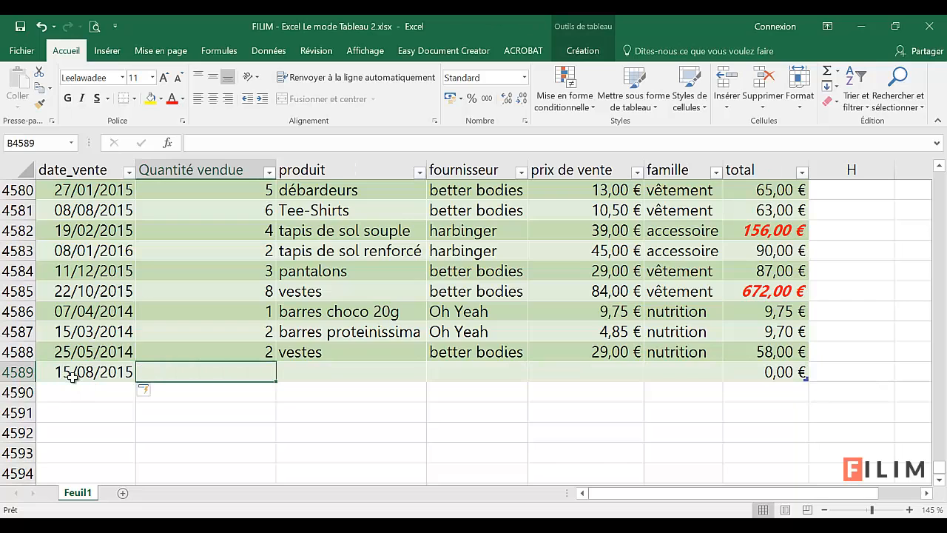
pyautogui.write('20')
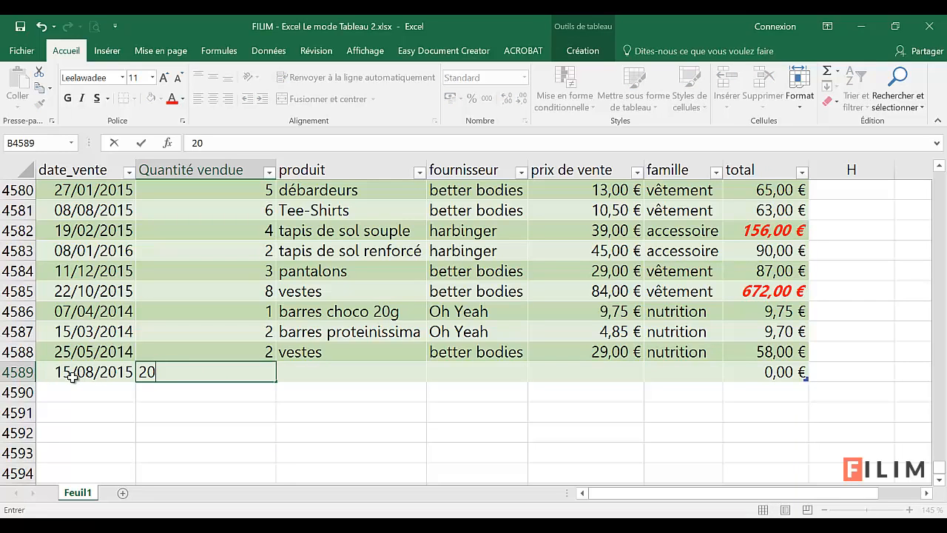
pyautogui.press('Tab')
pyautogui.write('ves')
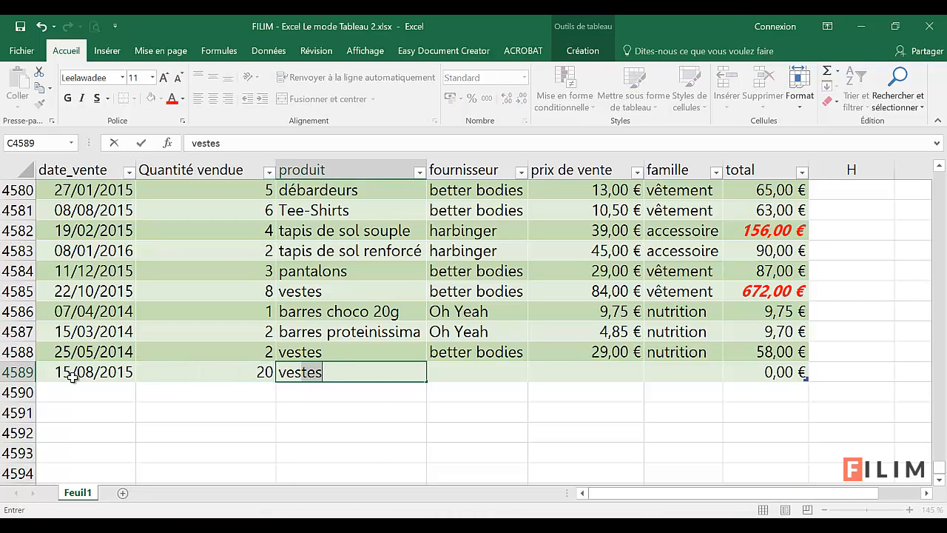
pyautogui.press('Tab')
# Step: Complete row 4589 with fournisseur better bodies, prix de vente 29 and famille nutrition
pyautogui.write('b')
pyautogui.press('Tab')
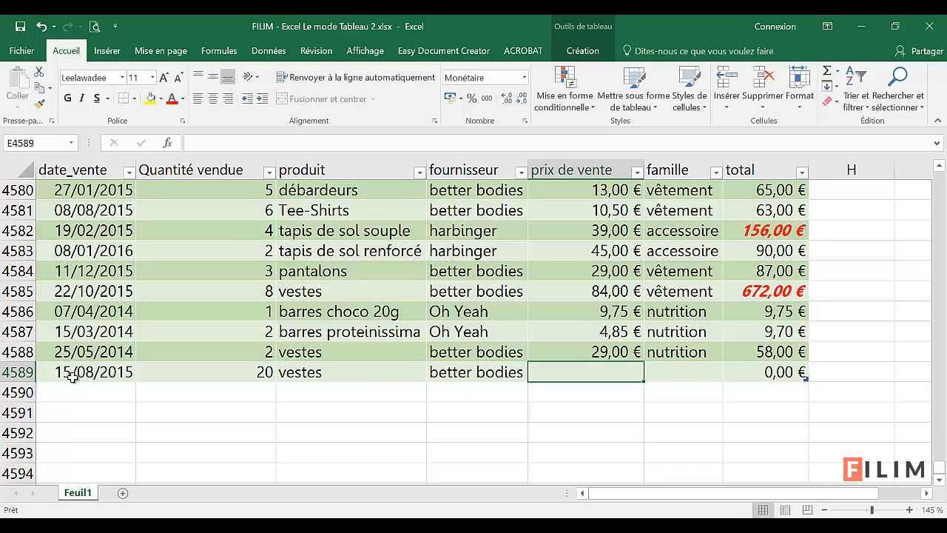
pyautogui.write('29')
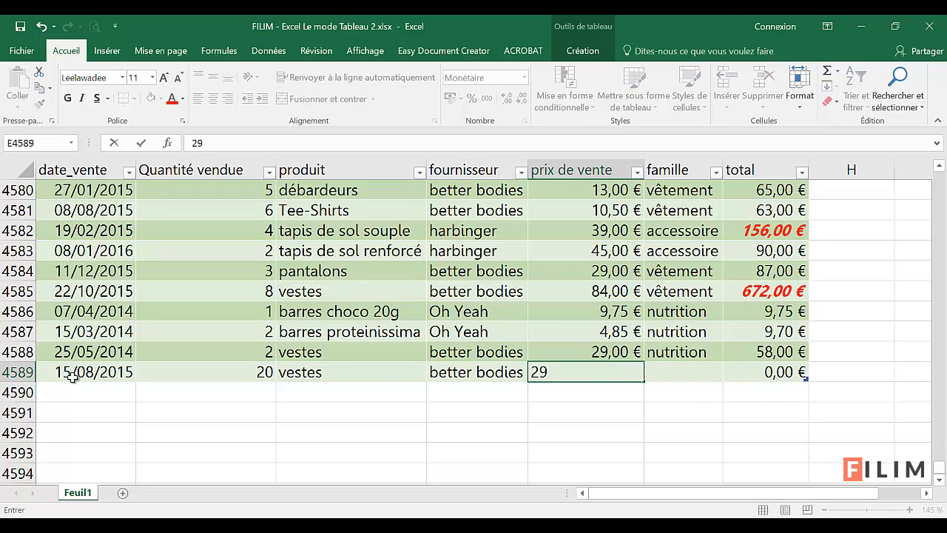
pyautogui.press('Tab')
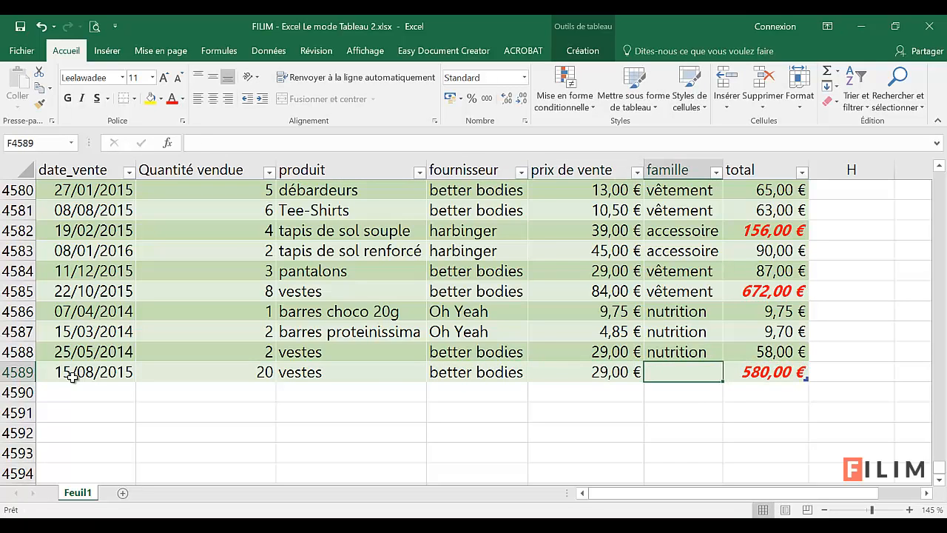
pyautogui.write('nutrition')
pyautogui.press('Up')
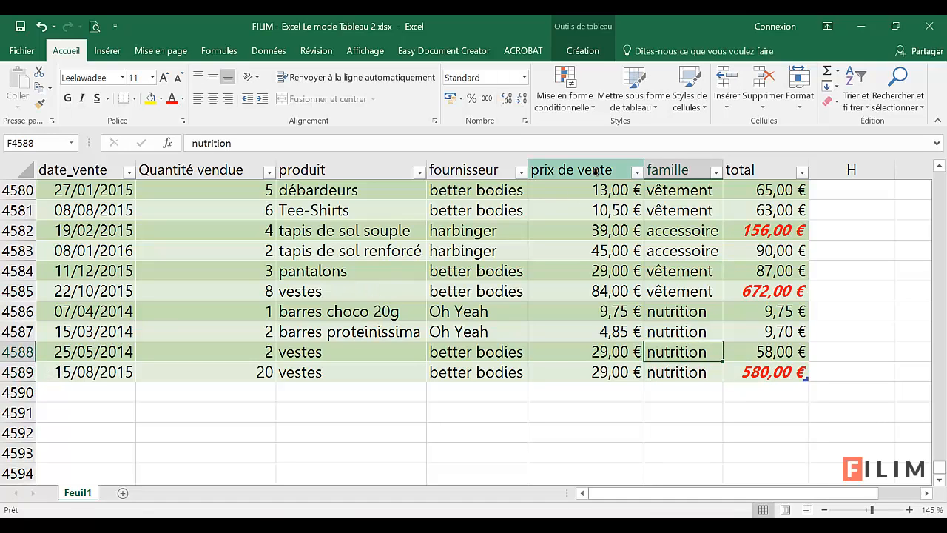
# Step: Select the prix de vente data from the table's end to check its extent, and return to the start of the sheet
pyautogui.click(582, 370)
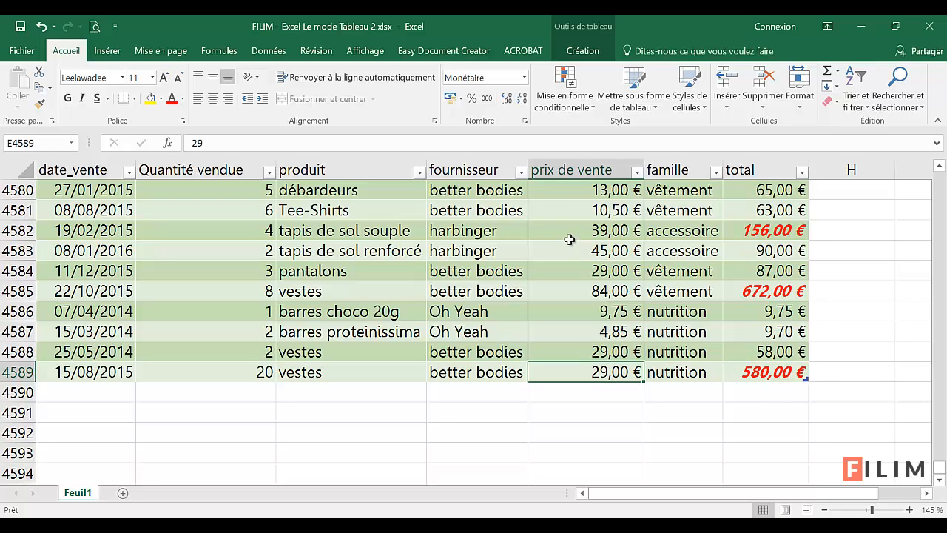
pyautogui.click(573, 166)
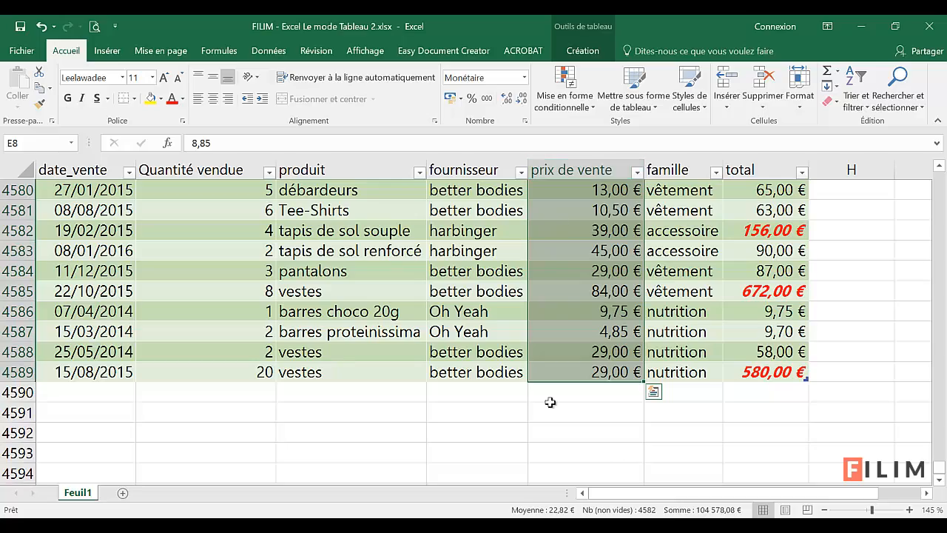
pyautogui.scroll(12, 554, 380)
pyautogui.click(636, 355)
pyautogui.click(635, 354)
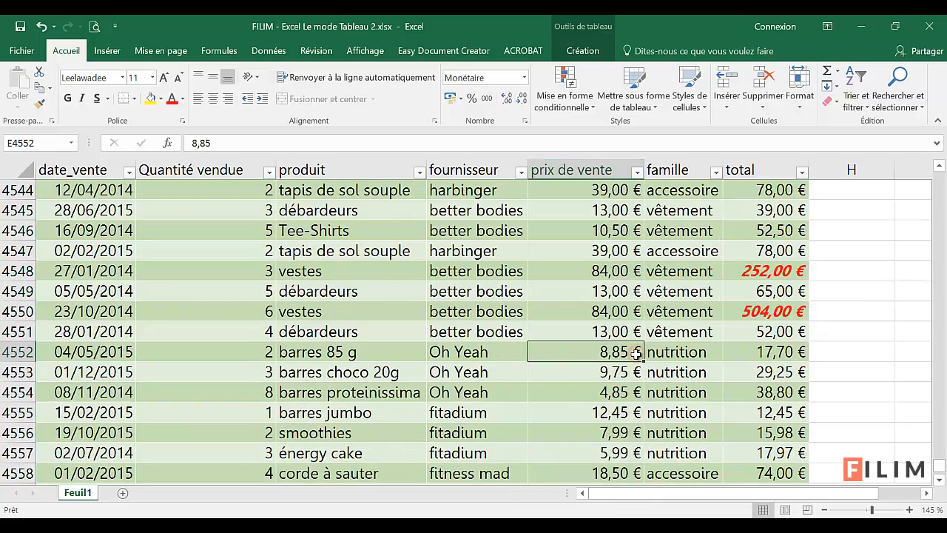
pyautogui.hotkey('ctrl', 'Up')
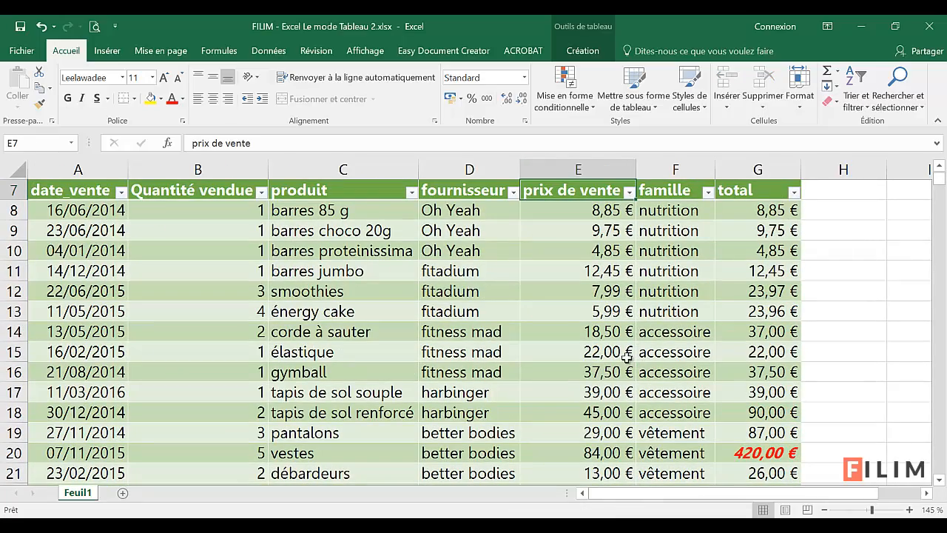
pyautogui.scroll(2, 566, 344)
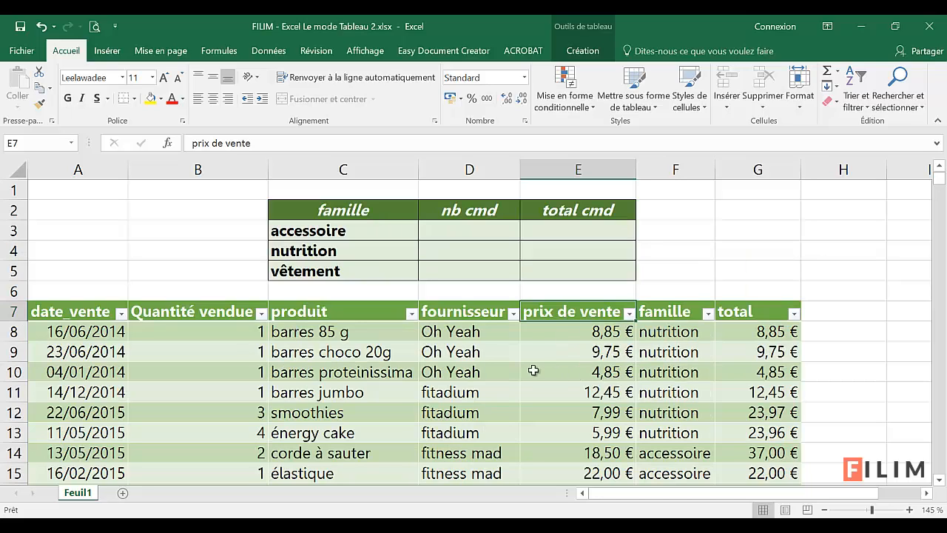
# Step: Select the data cells of the prix de vente and famille table columns in turn to examine column selection
pyautogui.click(572, 299)
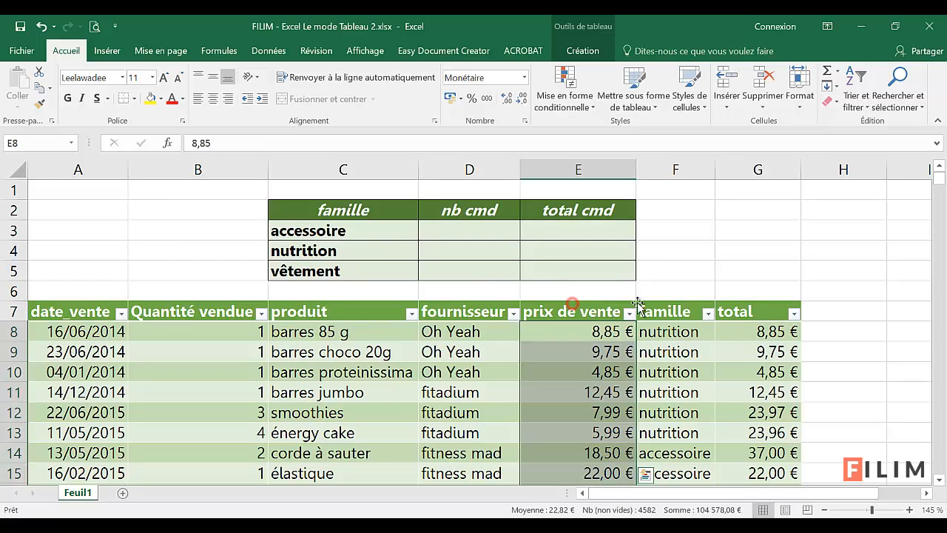
pyautogui.click(665, 301)
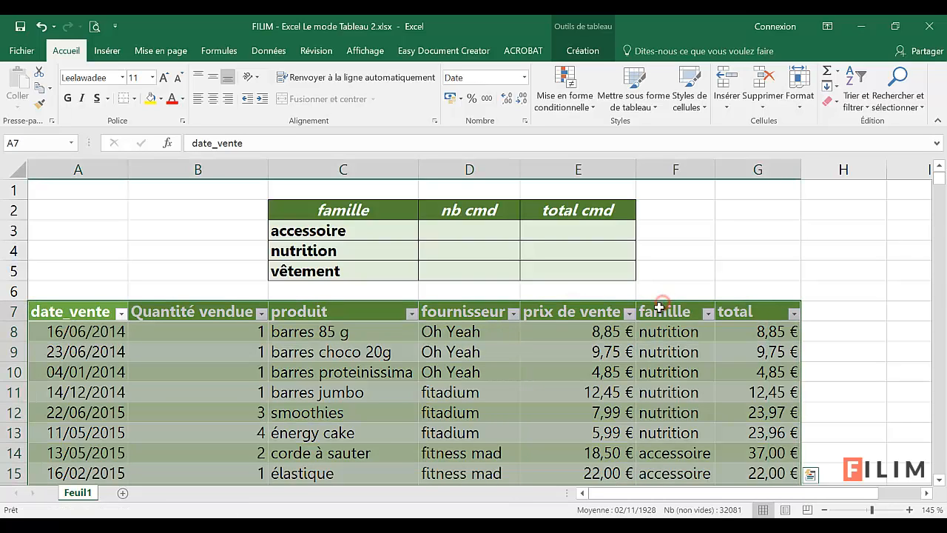
pyautogui.click(666, 304)
pyautogui.click(666, 301)
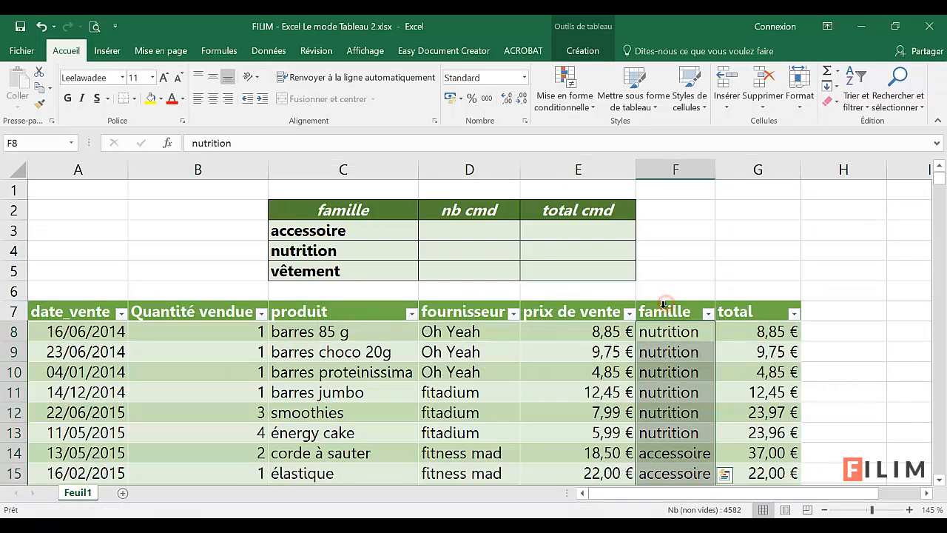
pyautogui.click(585, 302)
# Step: Examine the famille, nb cmd and total cmd summary grid in C2:E5 and the first famille values in the sales table
pyautogui.click(469, 234)
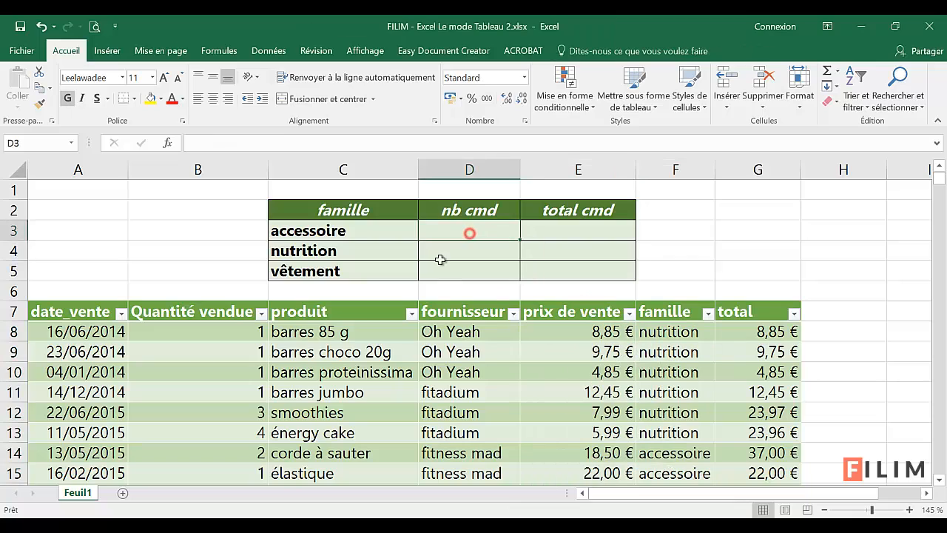
pyautogui.moveTo(389, 210); pyautogui.dragTo(565, 269)
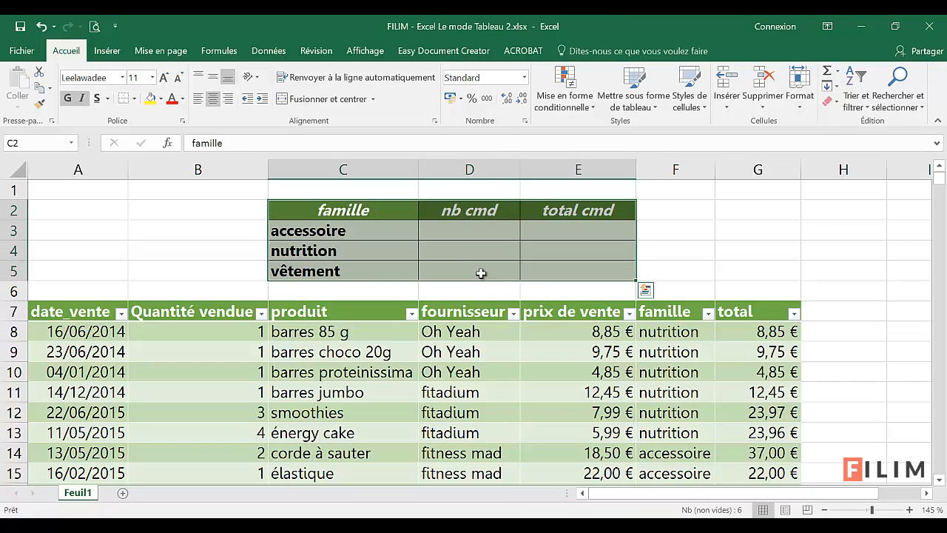
pyautogui.click(464, 233)
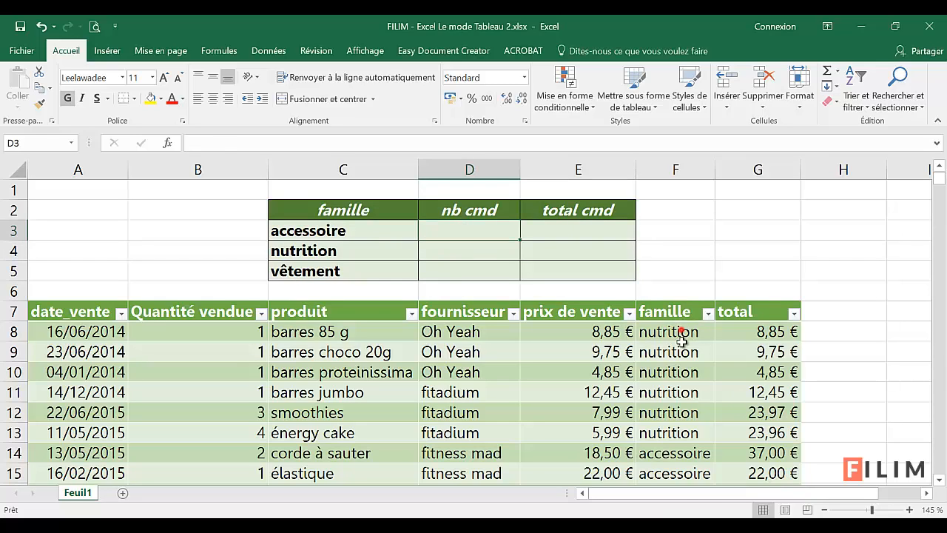
pyautogui.moveTo(680, 333); pyautogui.dragTo(681, 390)
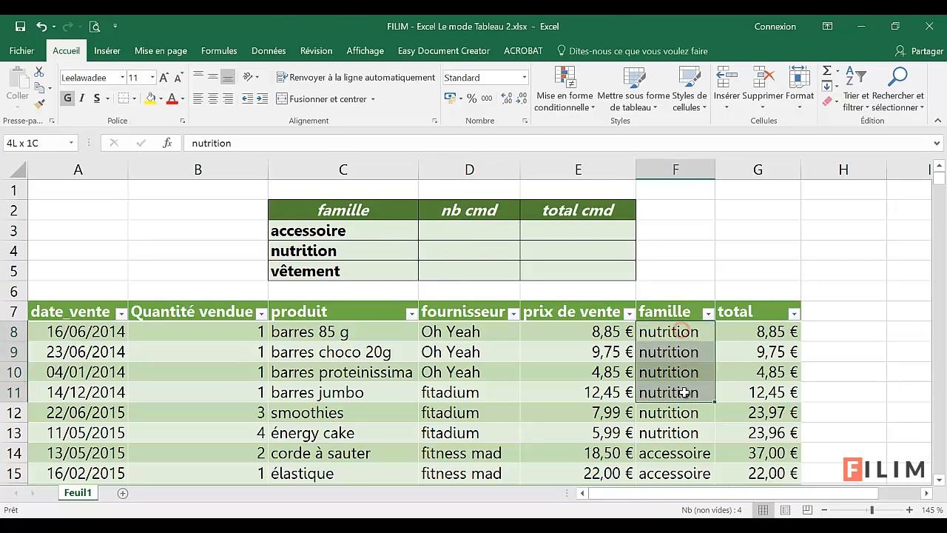
# Step: Examine the nutrition, accessoire and vêtement entries in the famille column and the empty nb cmd and total cmd cells of the summary grid
pyautogui.click(679, 335)
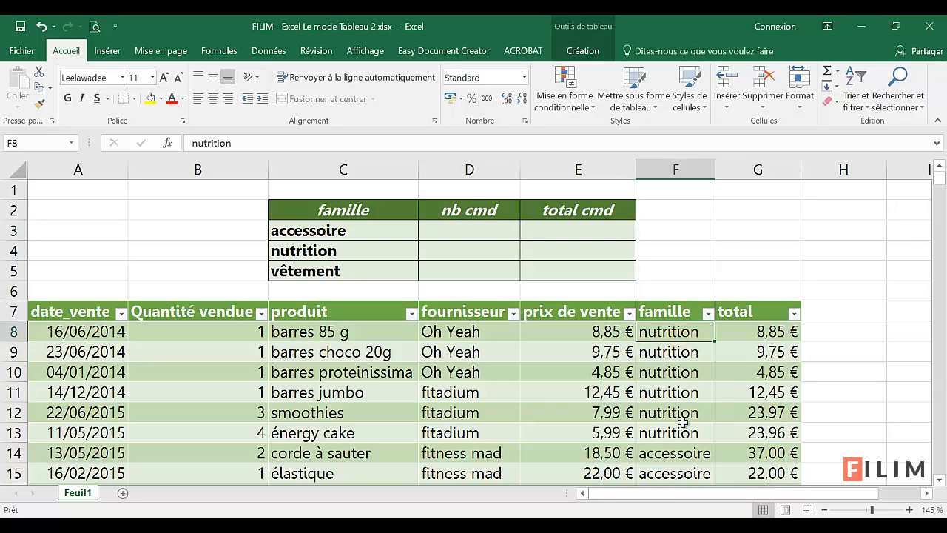
pyautogui.click(677, 454)
pyautogui.scroll(-3, 677, 456)
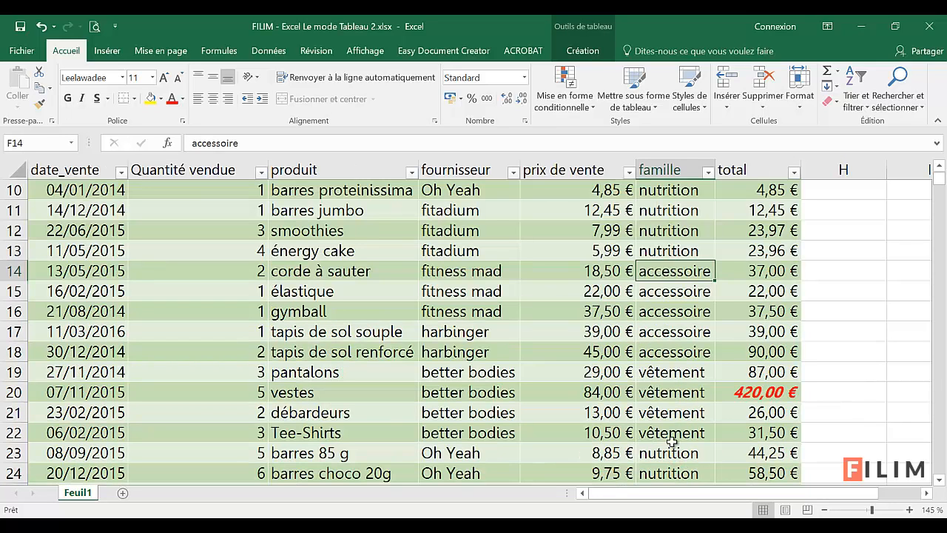
pyautogui.click(669, 393)
pyautogui.scroll(3, 663, 431)
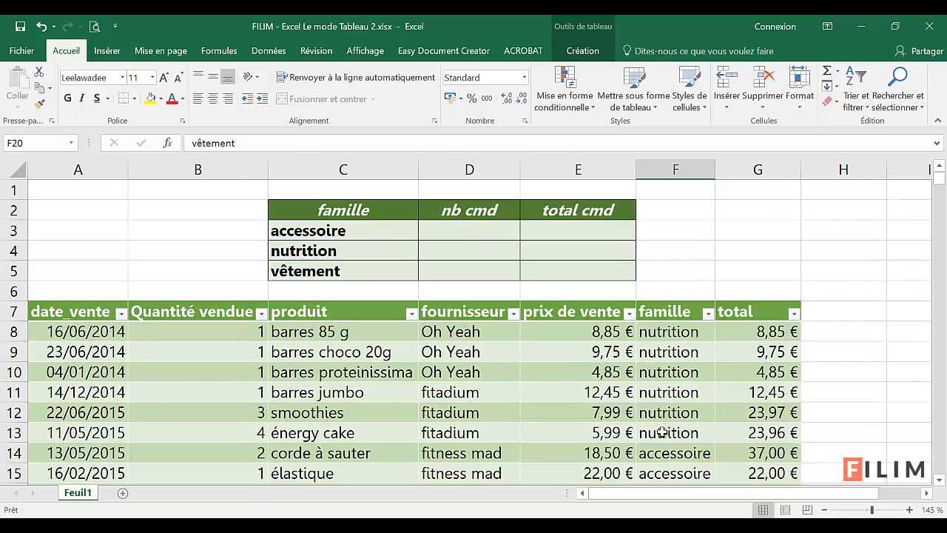
pyautogui.moveTo(479, 231); pyautogui.dragTo(498, 271)
pyautogui.moveTo(584, 229); pyautogui.dragTo(585, 269)
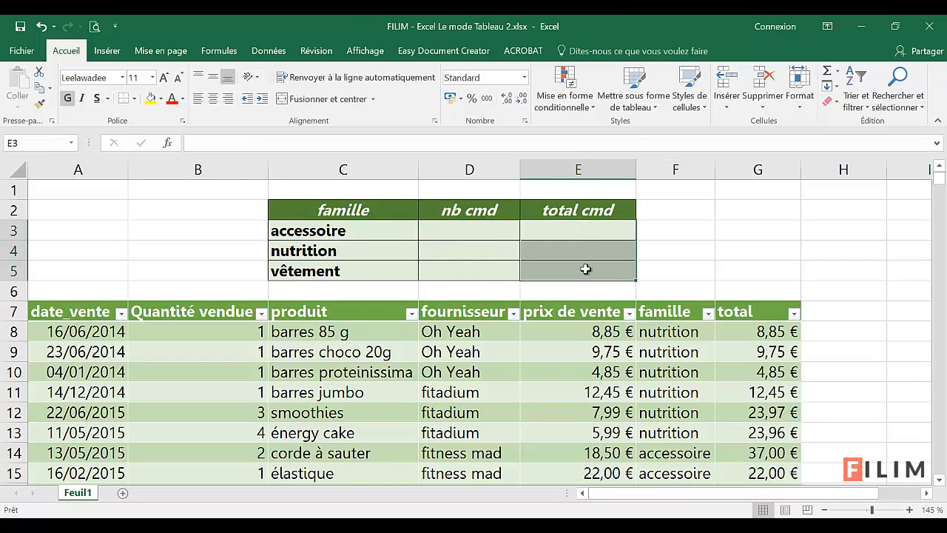
# Step: Insert the NB.SI function in cell D3, choosing it from the full function list
pyautogui.click(483, 234)
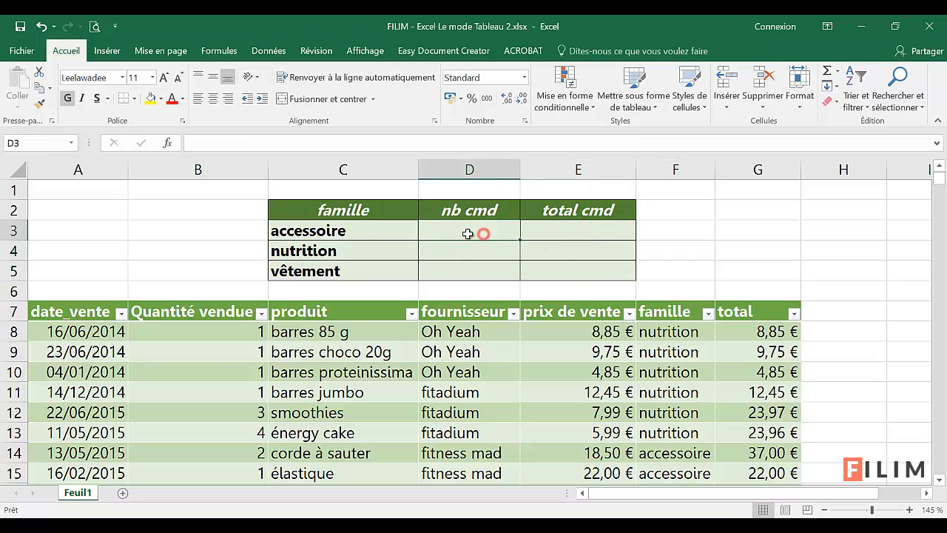
pyautogui.click(164, 142)
pyautogui.click(261, 213)
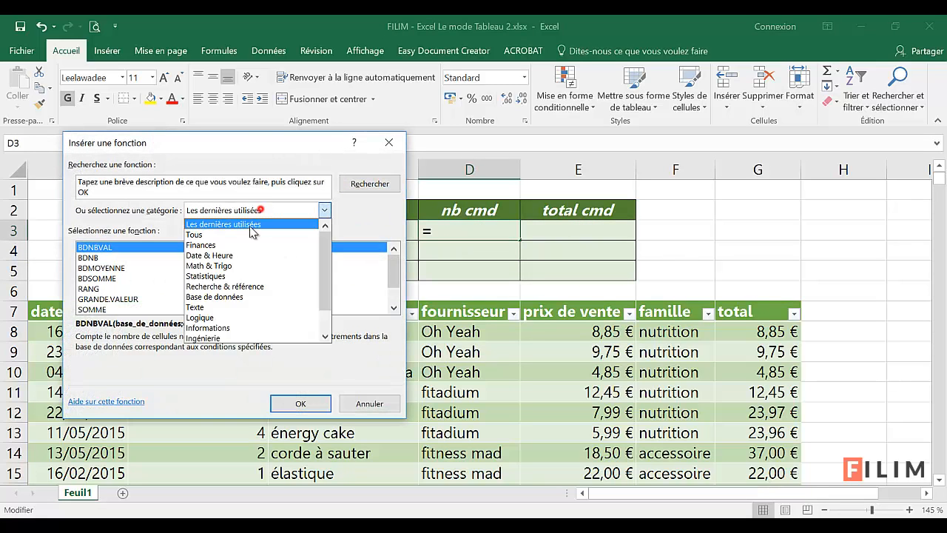
pyautogui.click(244, 224)
pyautogui.click(212, 276)
pyautogui.scroll(-5, 212, 275)
pyautogui.press('b')
pyautogui.scroll(-3, 211, 274)
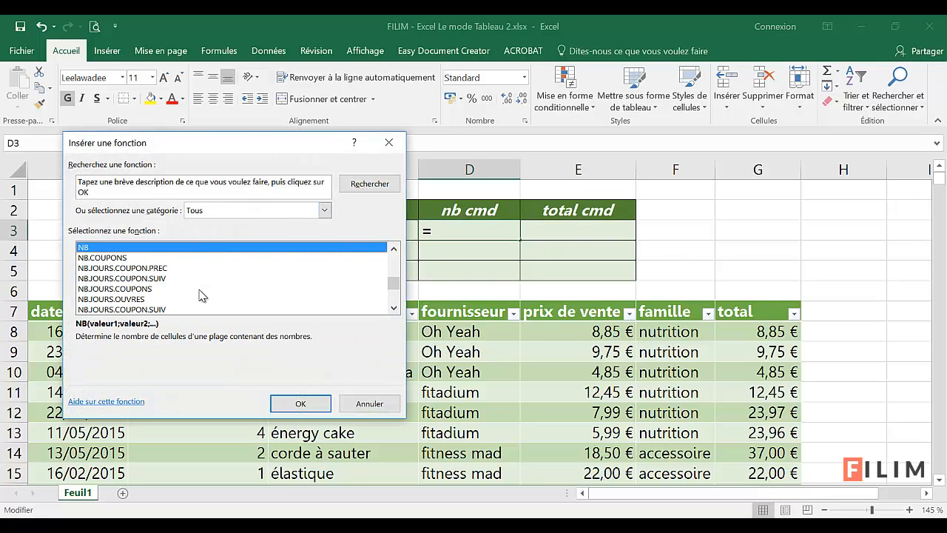
pyautogui.click(176, 289)
pyautogui.doubleClick(176, 289)
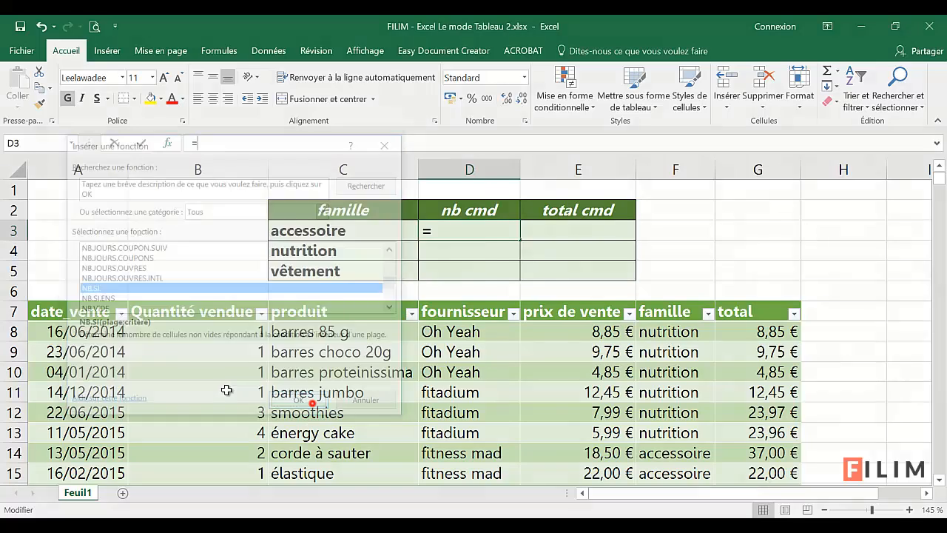
# Step: Set NB.SI's range to the sales table's famille column and its criterion to C3, and fill the formula down to D5
pyautogui.moveTo(135, 185); pyautogui.dragTo(655, 107)
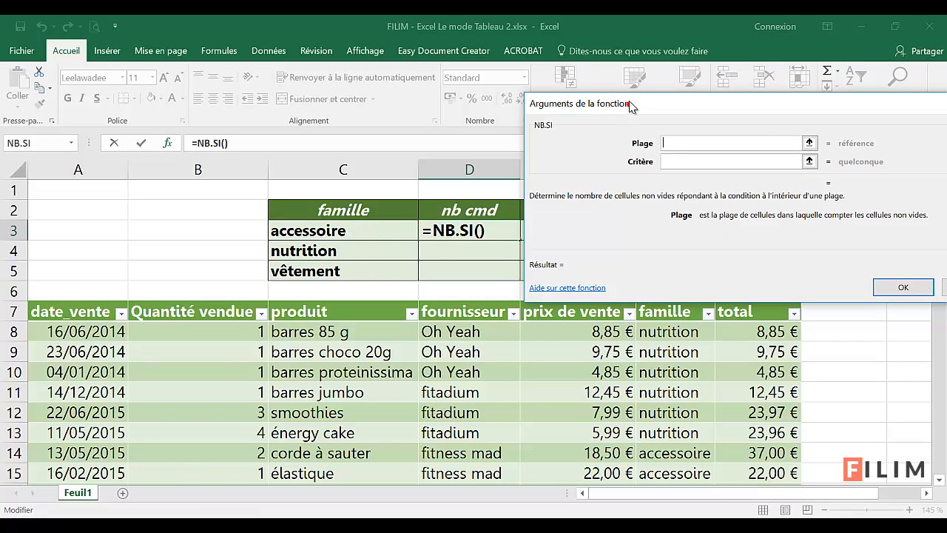
pyautogui.moveTo(629, 106); pyautogui.dragTo(628, 92)
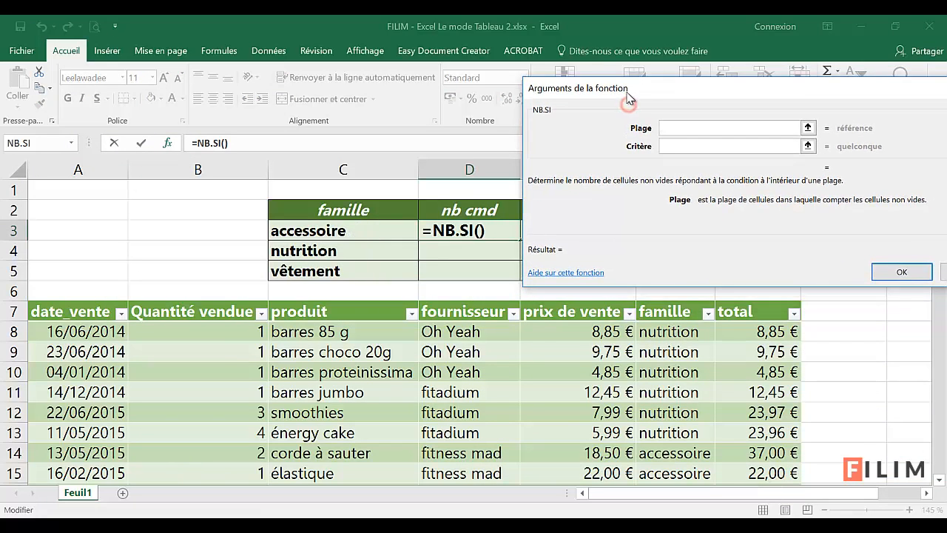
pyautogui.click(662, 300)
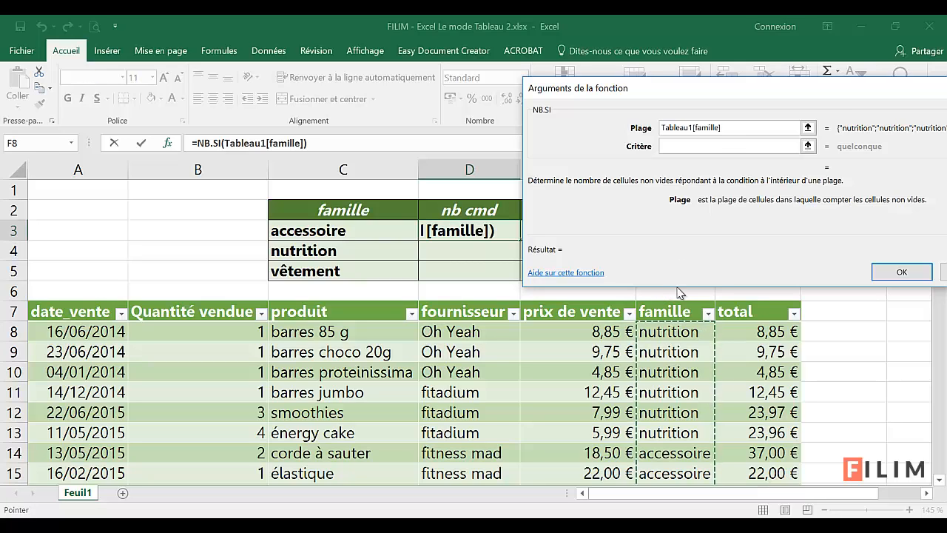
pyautogui.click(668, 145)
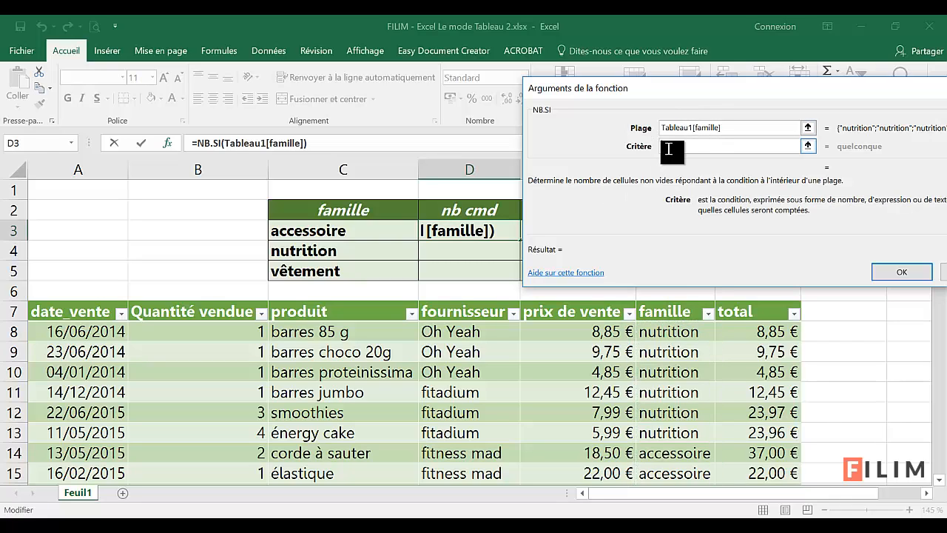
pyautogui.click(337, 230)
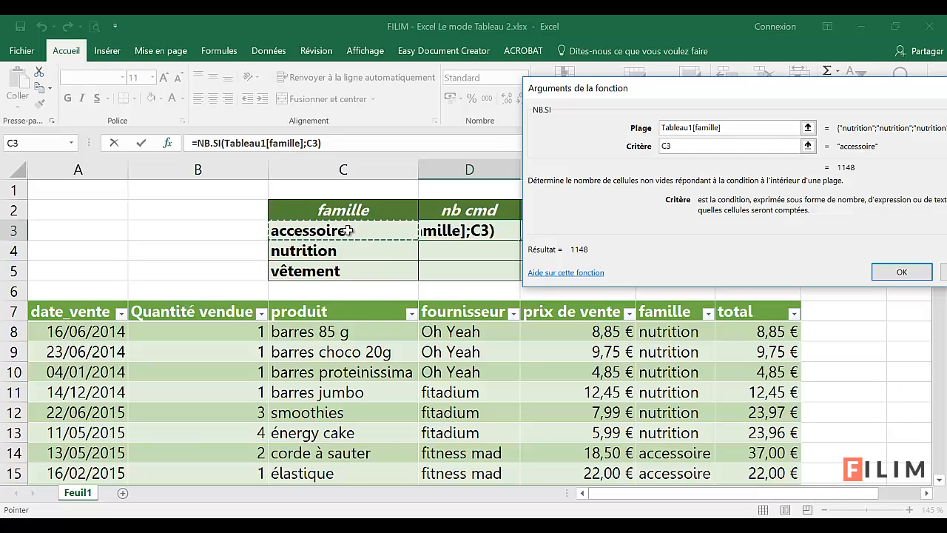
pyautogui.click(897, 272)
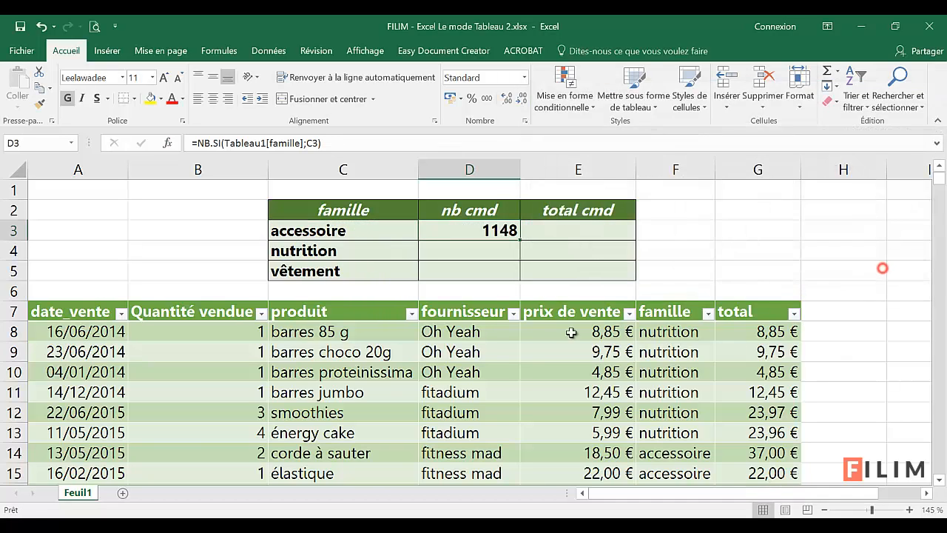
pyautogui.doubleClick(521, 239)
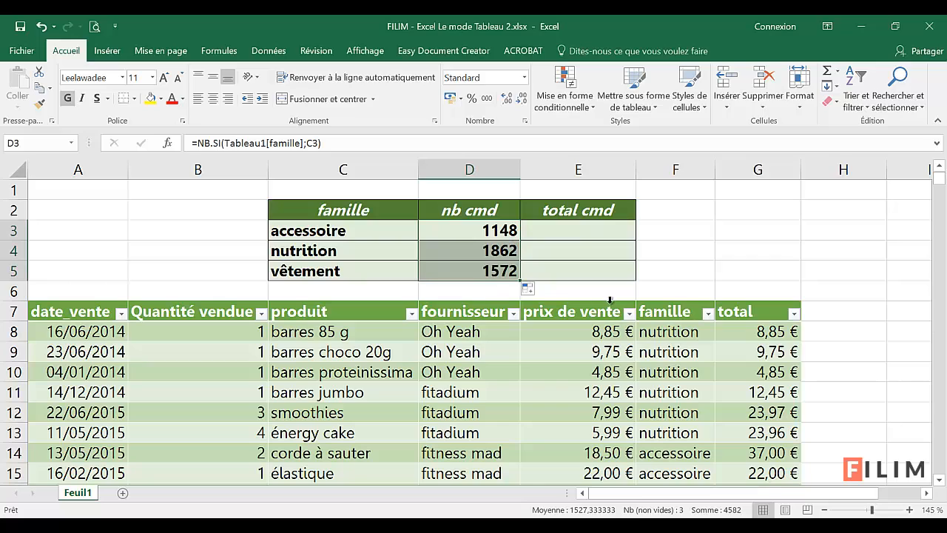
# Step: Rename the sales table as export_sage
pyautogui.click(560, 353)
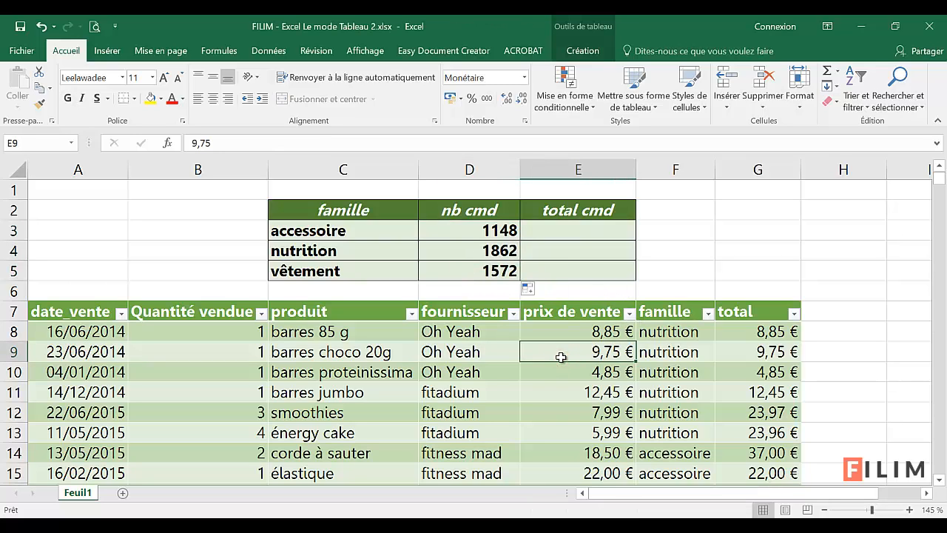
pyautogui.click(562, 370)
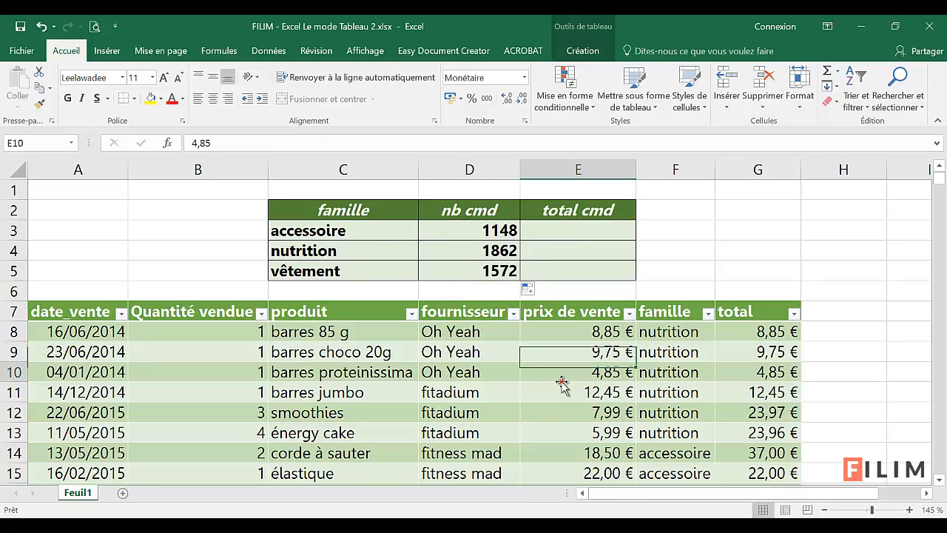
pyautogui.click(575, 30)
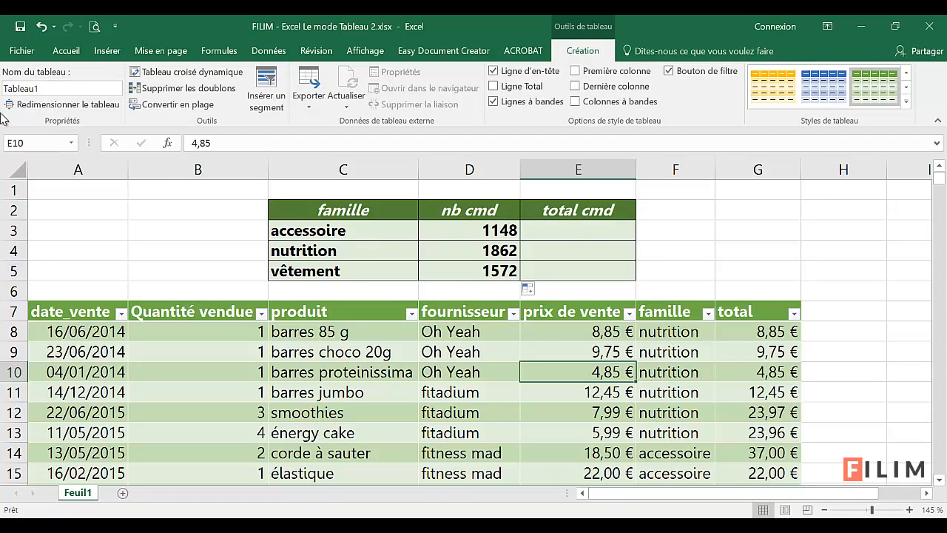
pyautogui.click(45, 89)
pyautogui.doubleClick(45, 89)
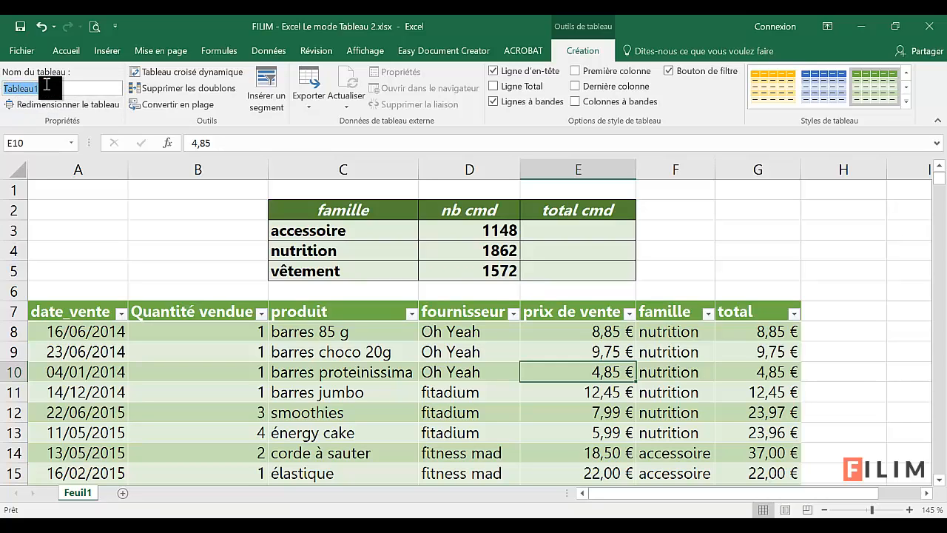
pyautogui.write('export_sage')
pyautogui.press('Return')
# Step: Check the table name used in the NB.SI formulas of cells D4 and D3, leaving them unedited
pyautogui.click(484, 391)
pyautogui.click(469, 252)
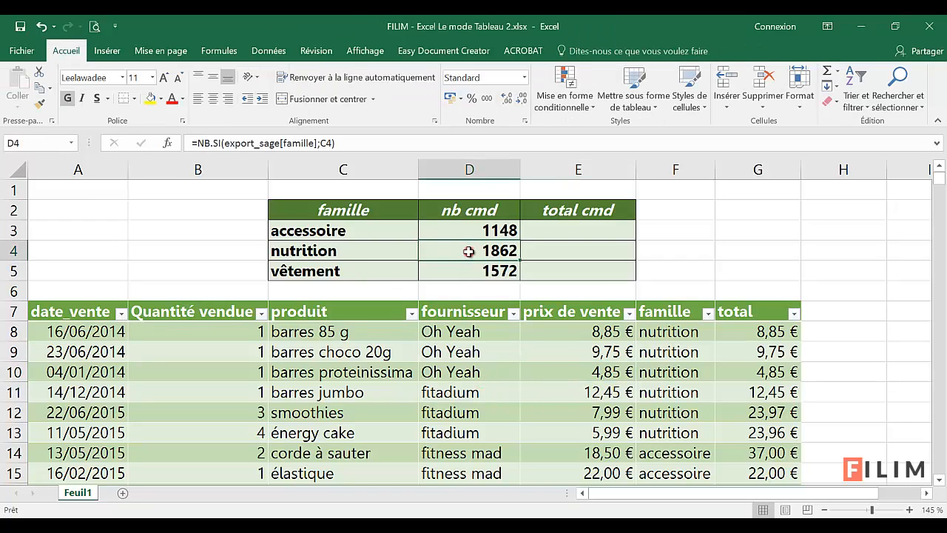
pyautogui.click(469, 235)
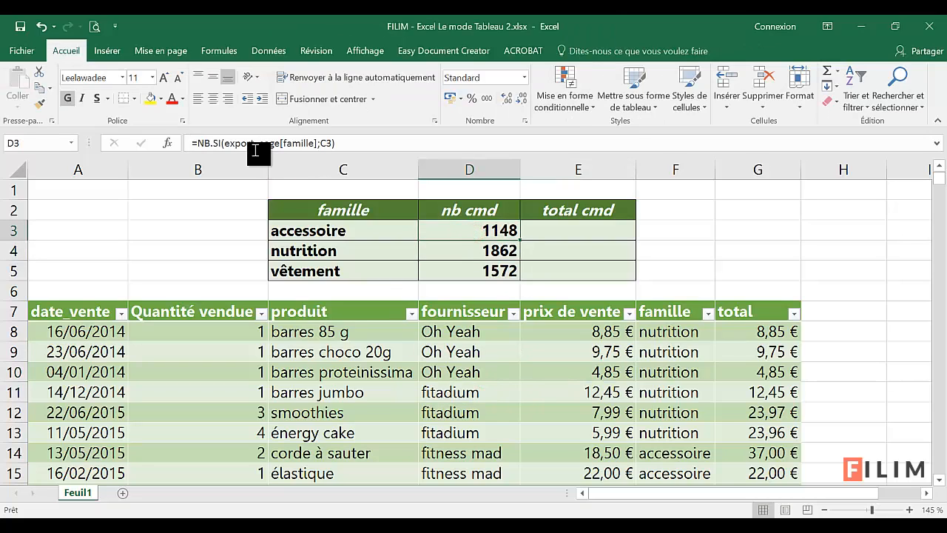
pyautogui.doubleClick(228, 148)
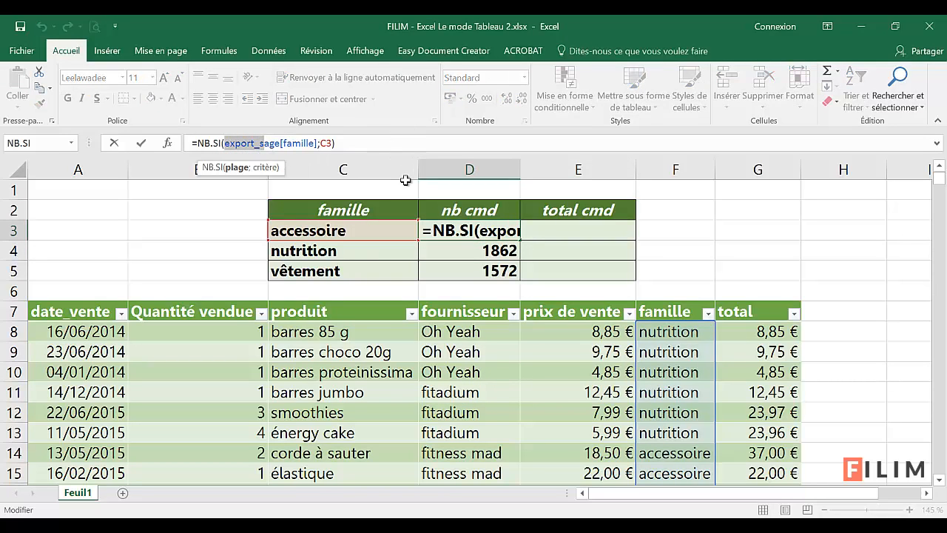
pyautogui.press('Escape')
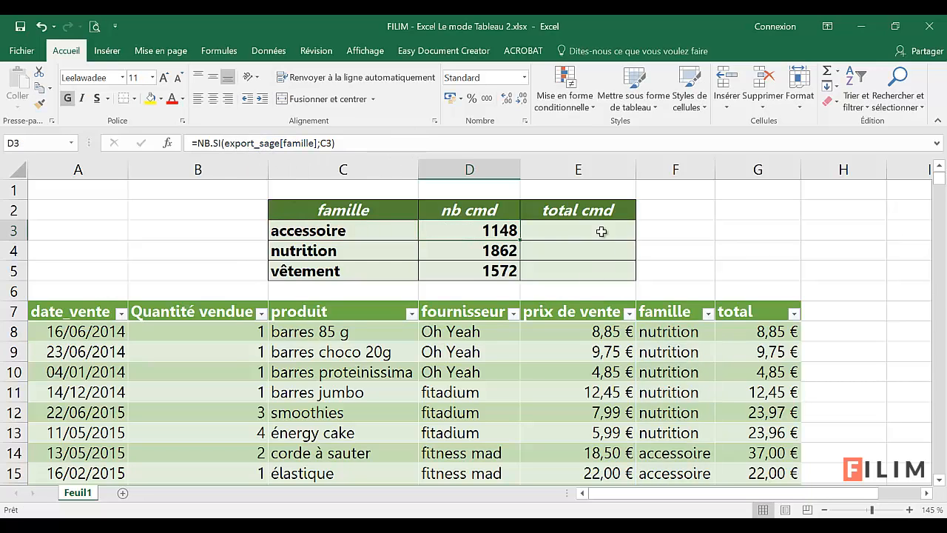
# Step: Insert the SOMME.SI function in cell E3 under total cmd, choosing it from the full function list
pyautogui.click(550, 237)
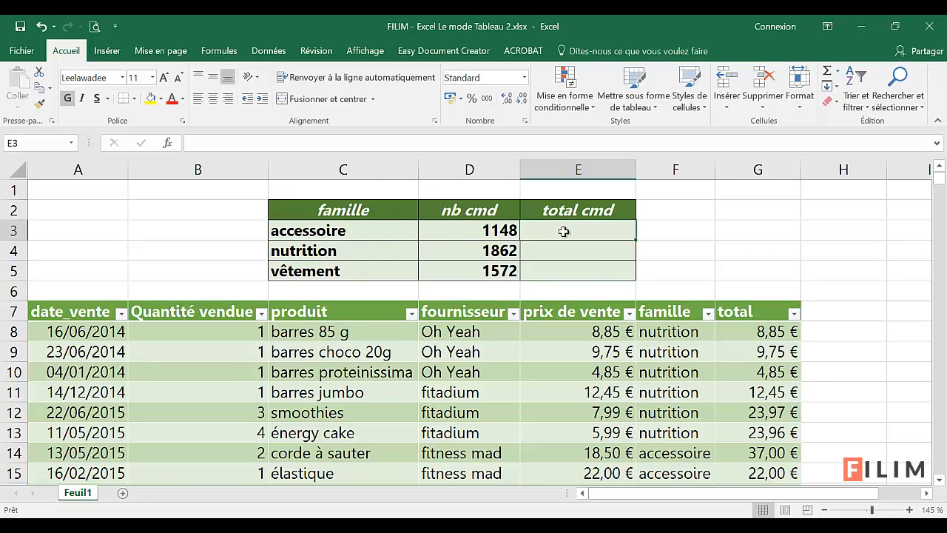
pyautogui.click(167, 143)
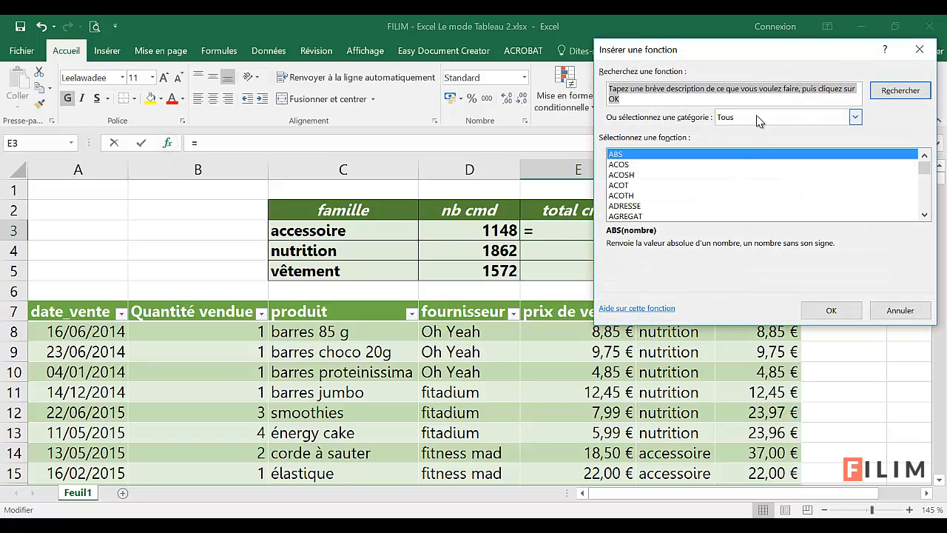
pyautogui.click(760, 118)
pyautogui.click(734, 139)
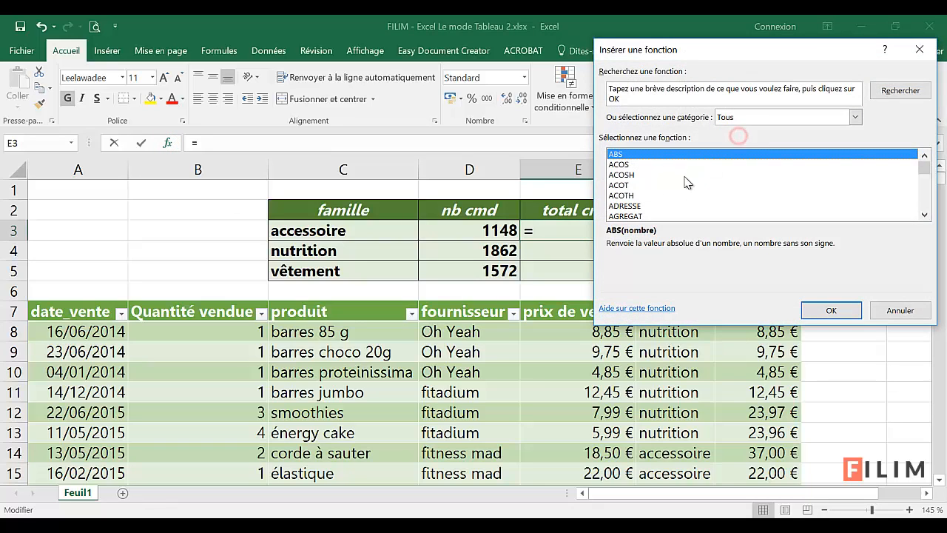
pyautogui.moveTo(678, 50); pyautogui.dragTo(874, 49)
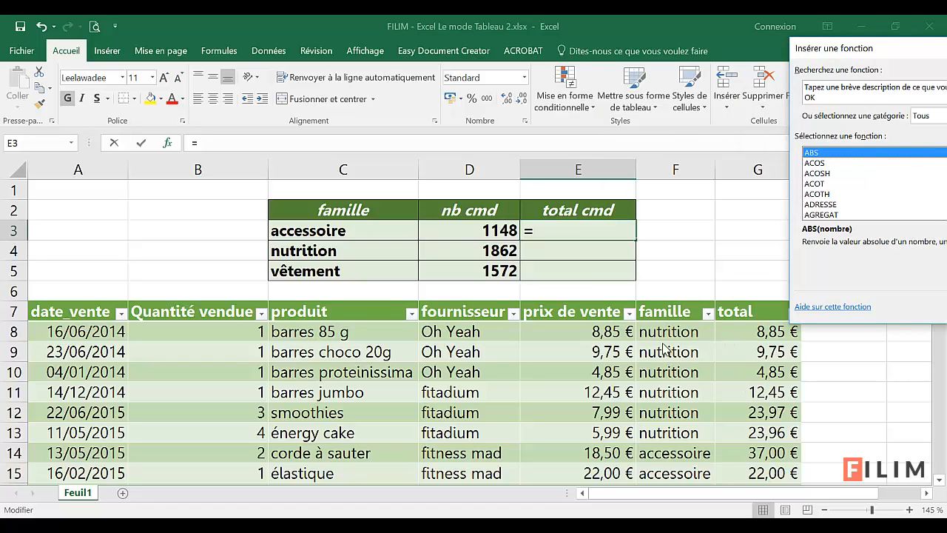
pyautogui.moveTo(880, 51); pyautogui.dragTo(699, 90)
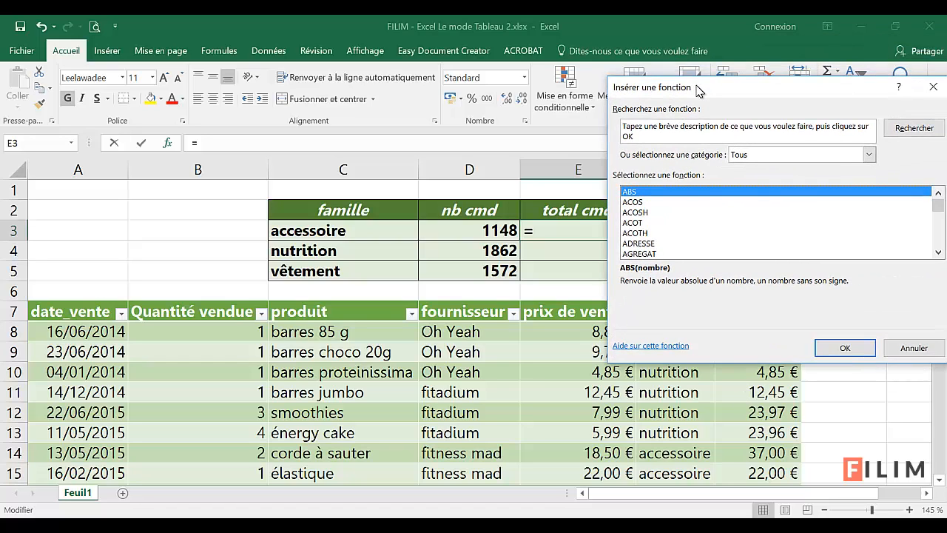
pyautogui.click(772, 155)
pyautogui.click(765, 176)
pyautogui.click(700, 232)
pyautogui.scroll(-10, 700, 234)
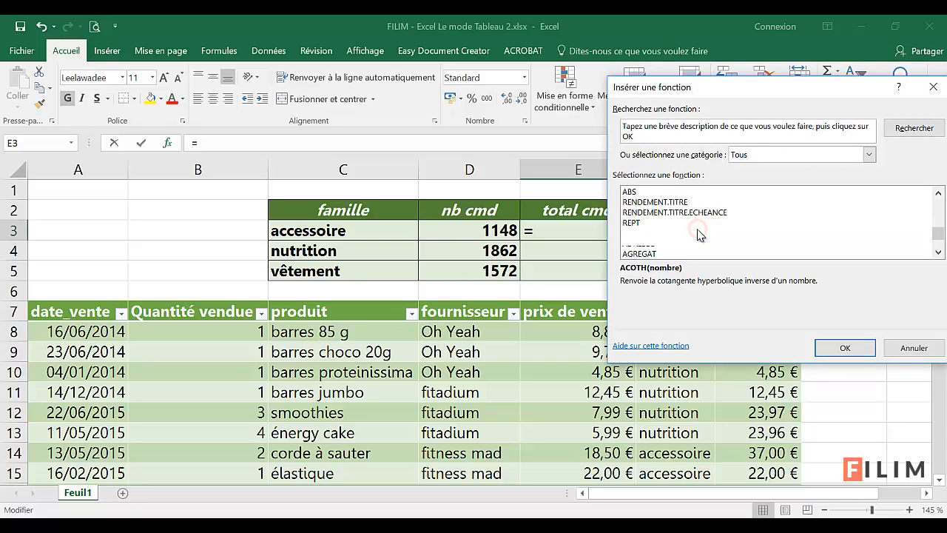
pyautogui.press('o')
pyautogui.scroll(-3, 690, 234)
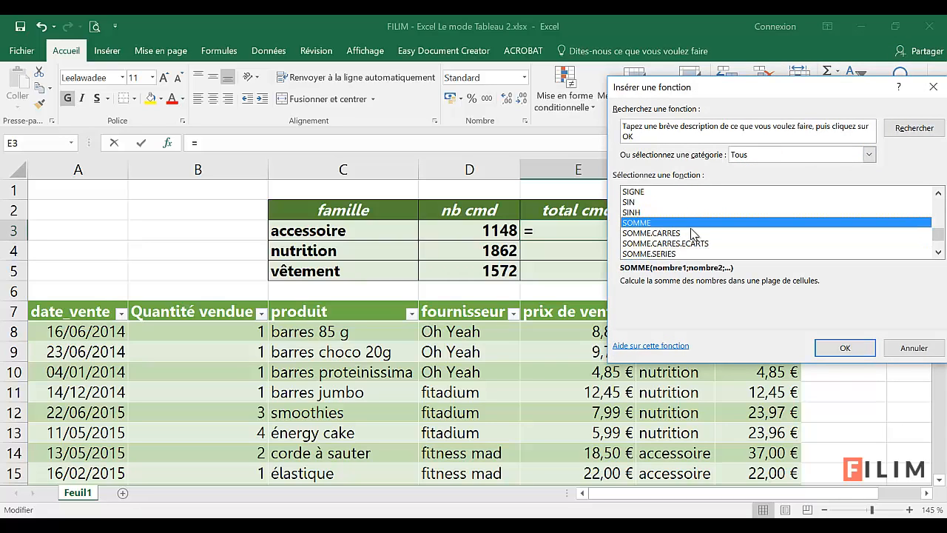
pyautogui.click(683, 202)
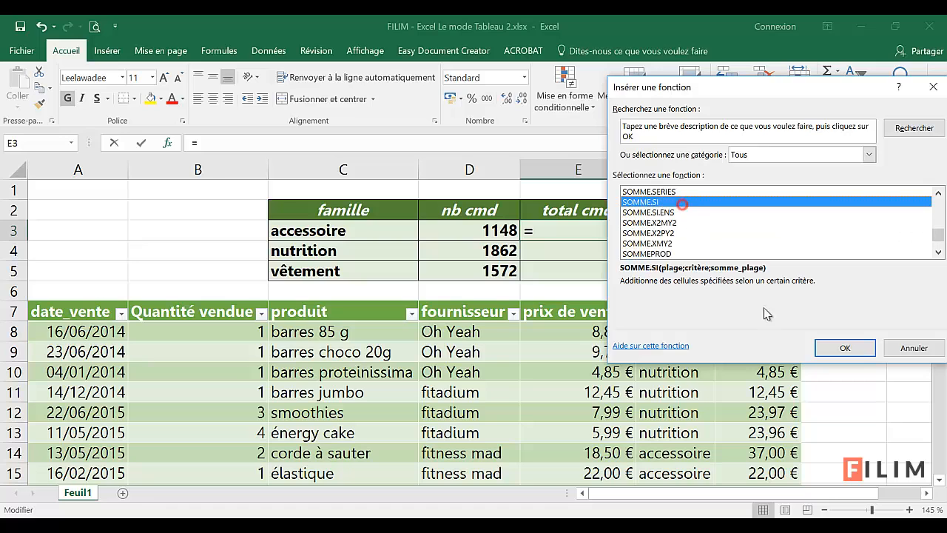
pyautogui.click(844, 348)
# Step: Set SOMME.SI in E3 to use the table's famille column as range, C3 as criterion and the total column as sum range
pyautogui.moveTo(678, 122); pyautogui.dragTo(312, 306)
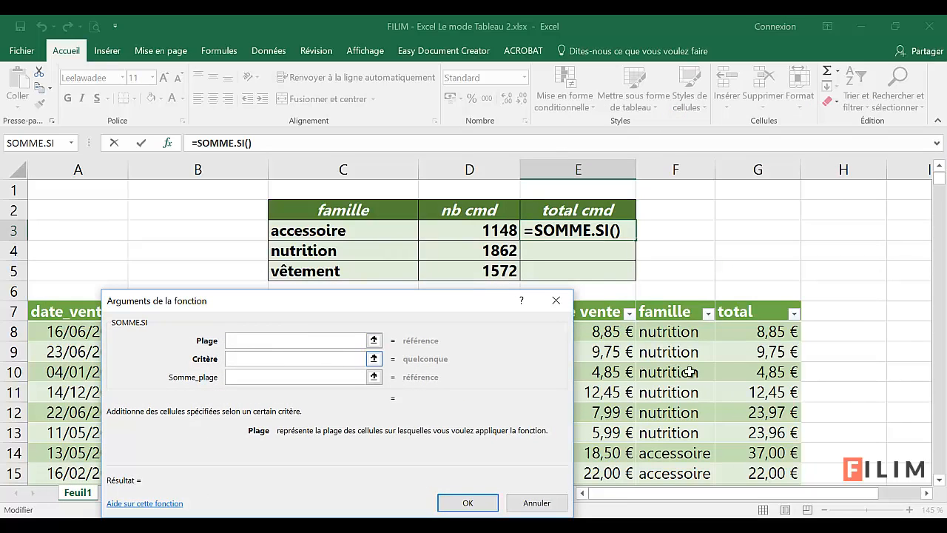
pyautogui.click(666, 302)
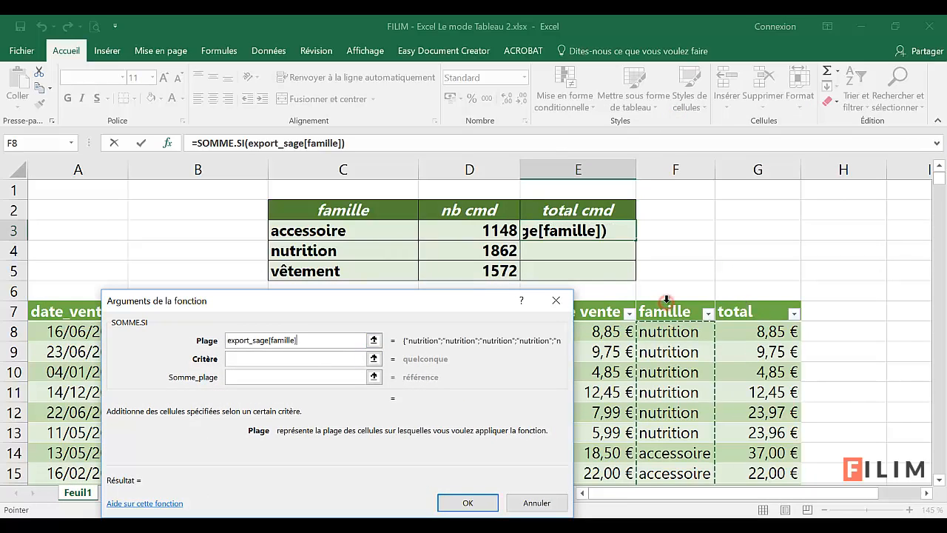
pyautogui.click(287, 359)
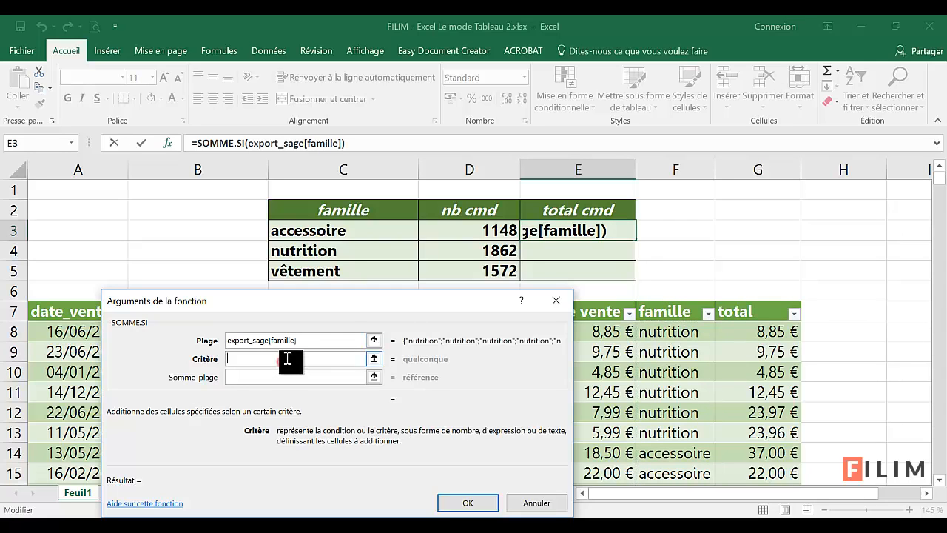
pyautogui.click(353, 231)
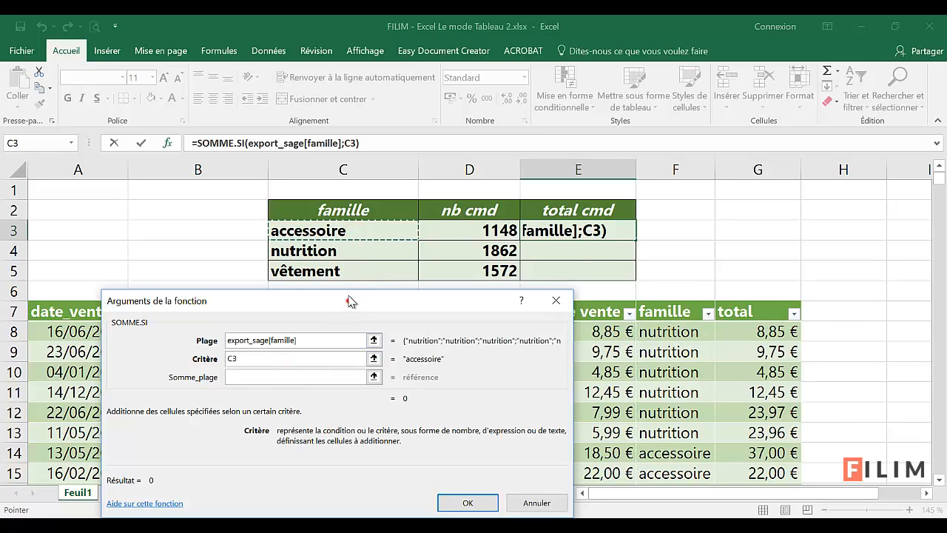
pyautogui.moveTo(348, 302); pyautogui.dragTo(353, 256)
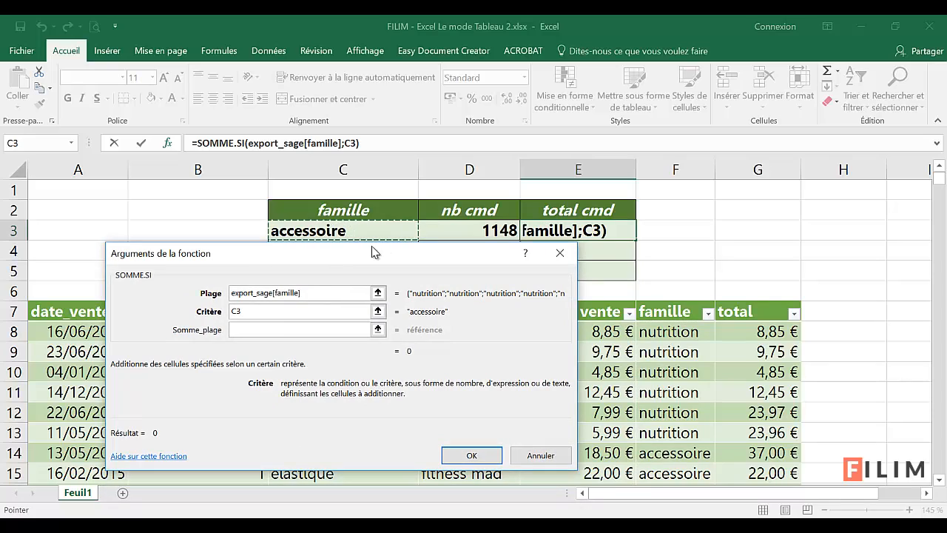
pyautogui.click(265, 331)
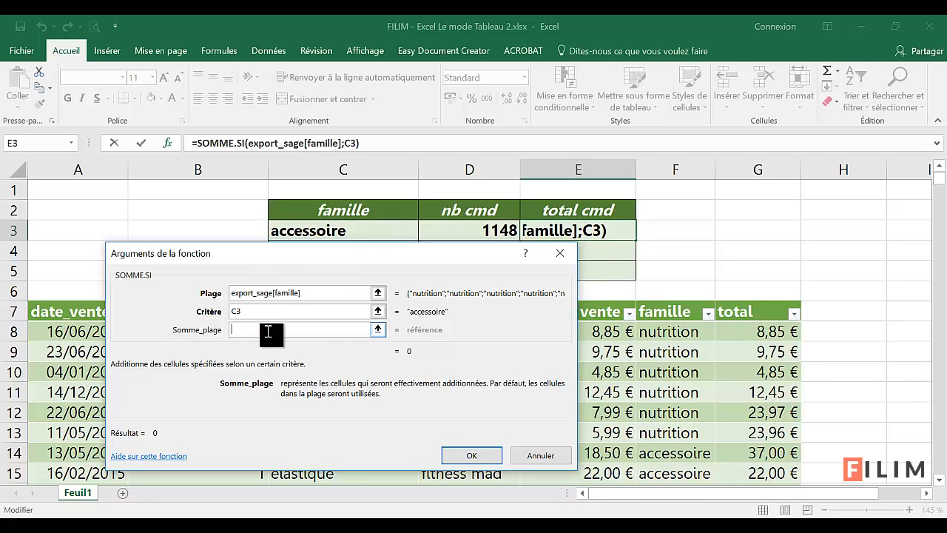
pyautogui.click(756, 302)
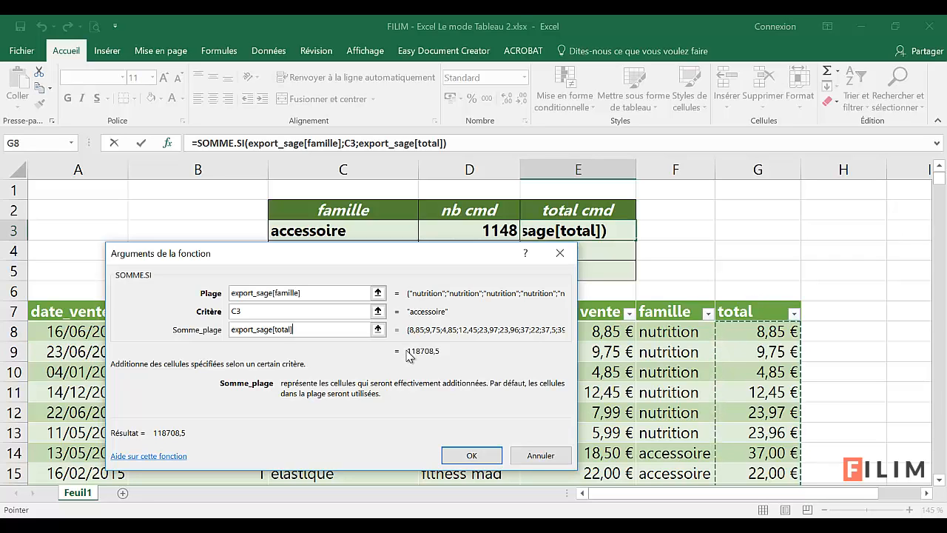
pyautogui.click(474, 456)
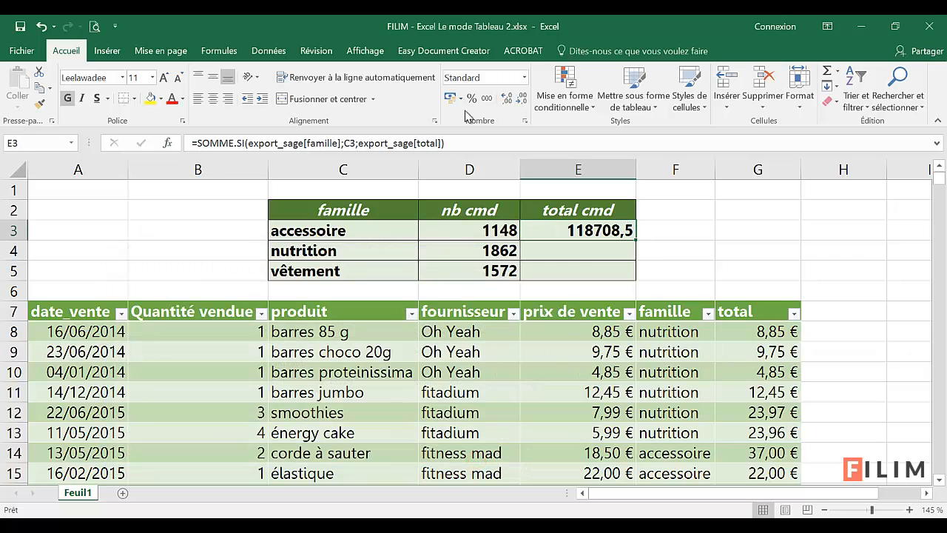
# Step: Format cell E3 as Monétaire and fill its SOMME.SI formula down to E5
pyautogui.click(524, 77)
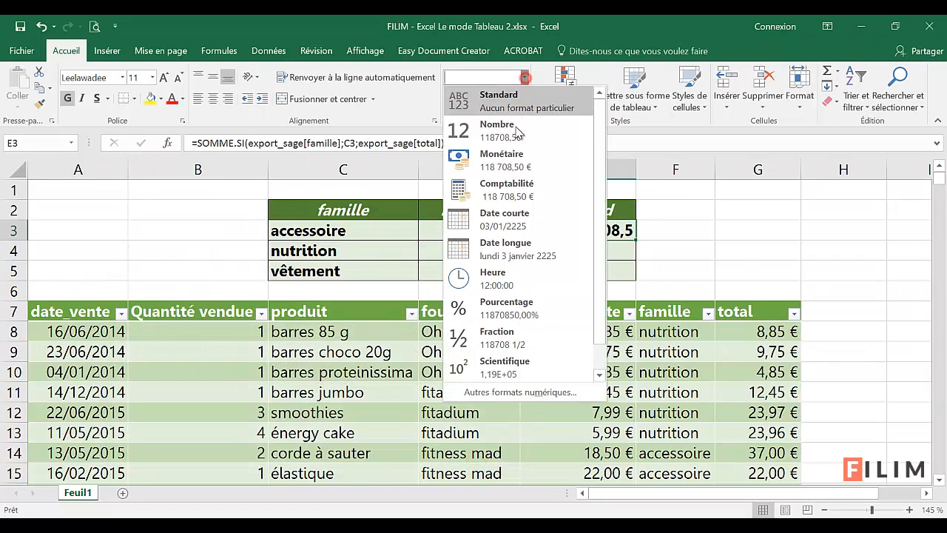
pyautogui.click(487, 164)
pyautogui.moveTo(635, 239); pyautogui.dragTo(631, 280)
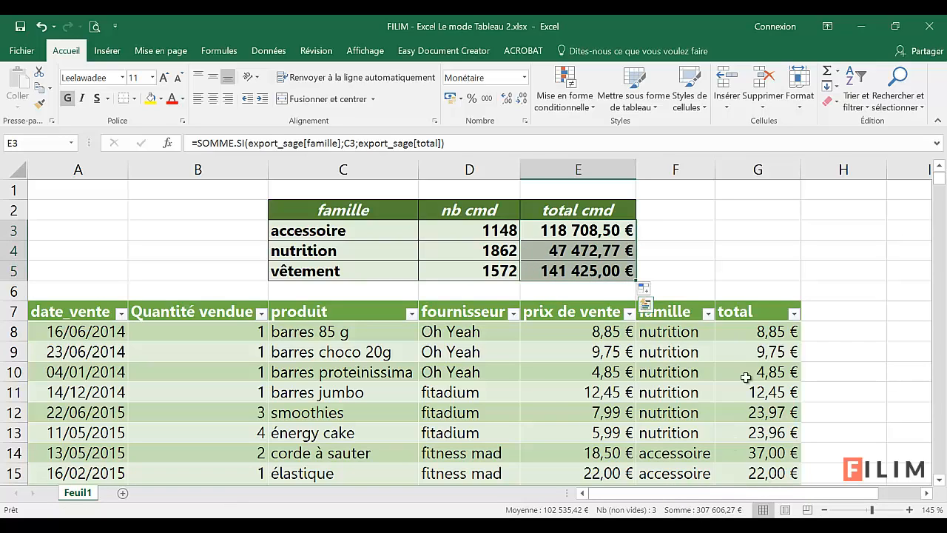
# Step: Compare the sum of the sales table's total column with the sum of the total cmd cells E3:E5
pyautogui.click(759, 302)
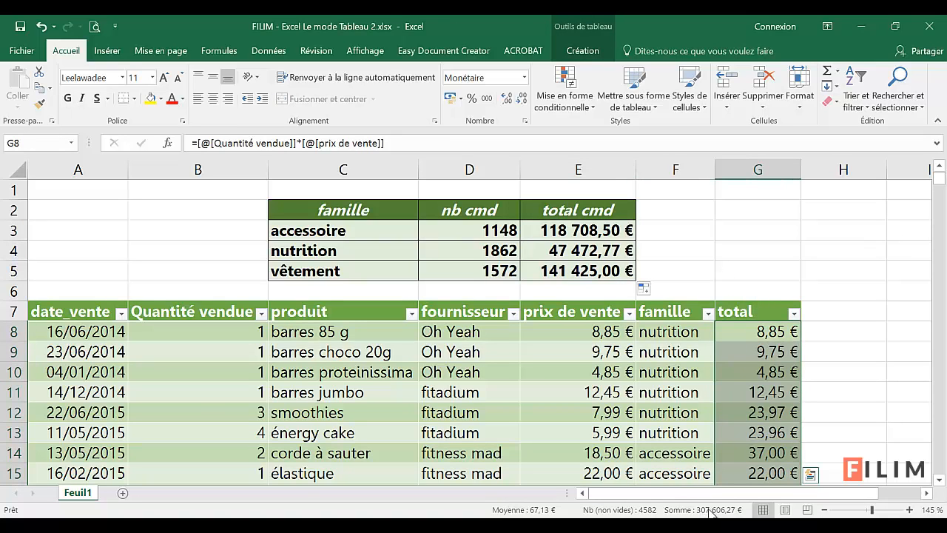
pyautogui.moveTo(605, 234); pyautogui.dragTo(627, 271)
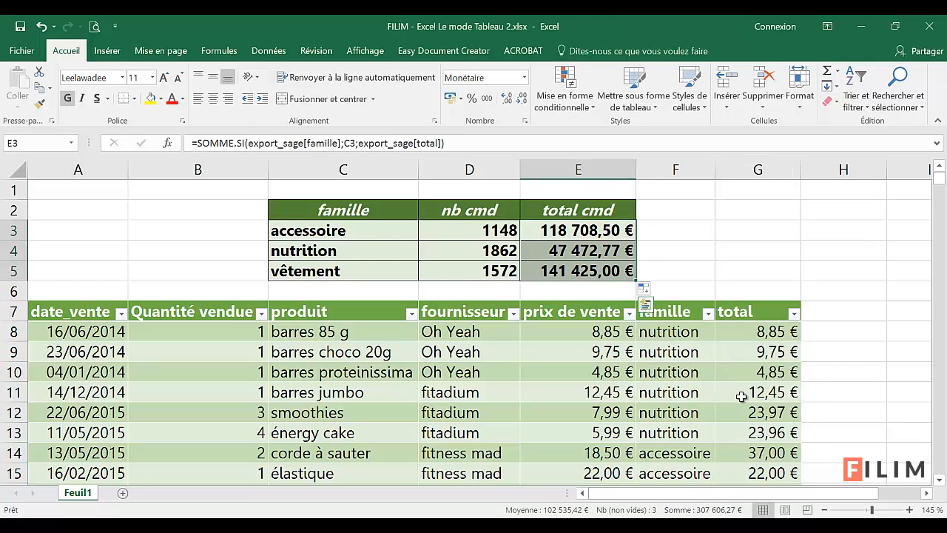
pyautogui.click(742, 373)
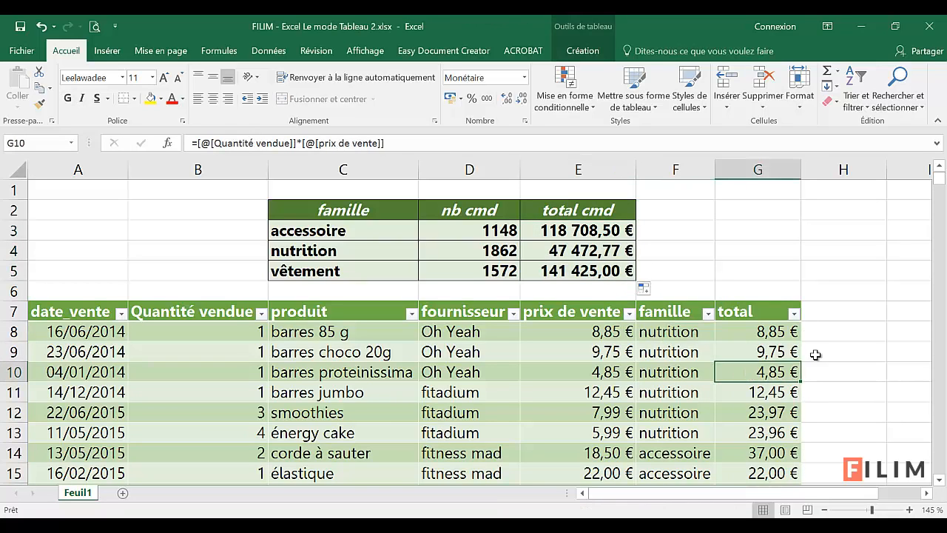
# Step: Add a total row to the export_sage table
pyautogui.scroll(-1, 808, 394)
pyautogui.scroll(-1, 810, 392)
pyautogui.scroll(3, 810, 392)
pyautogui.click(658, 394)
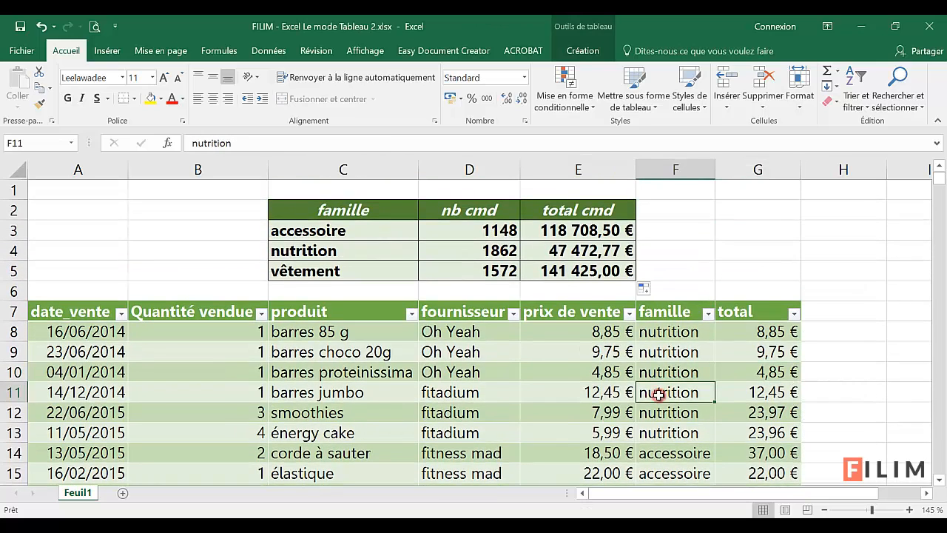
pyautogui.click(596, 39)
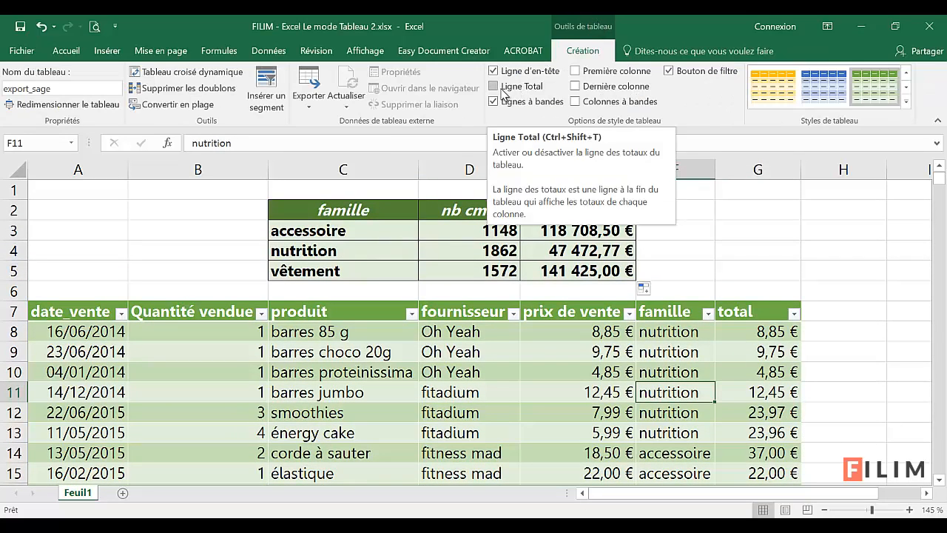
pyautogui.click(541, 367)
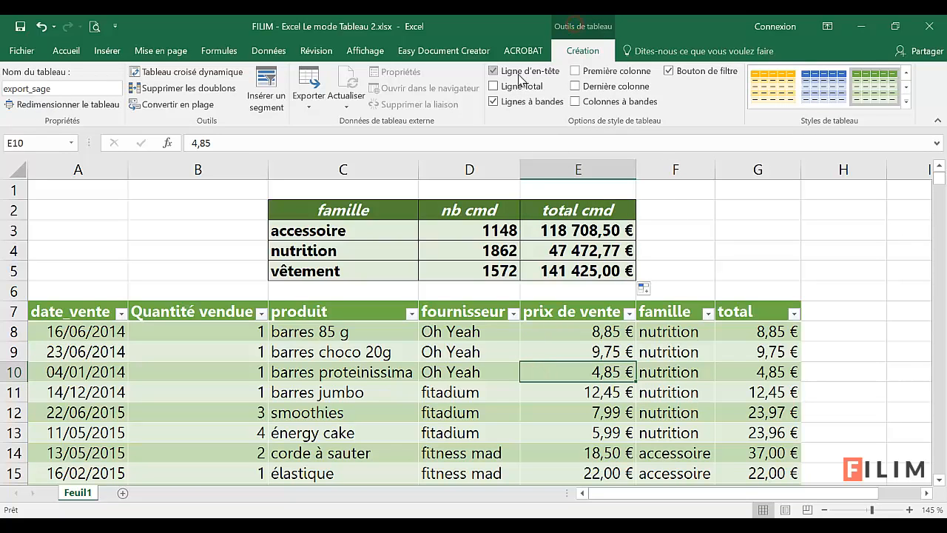
pyautogui.click(496, 88)
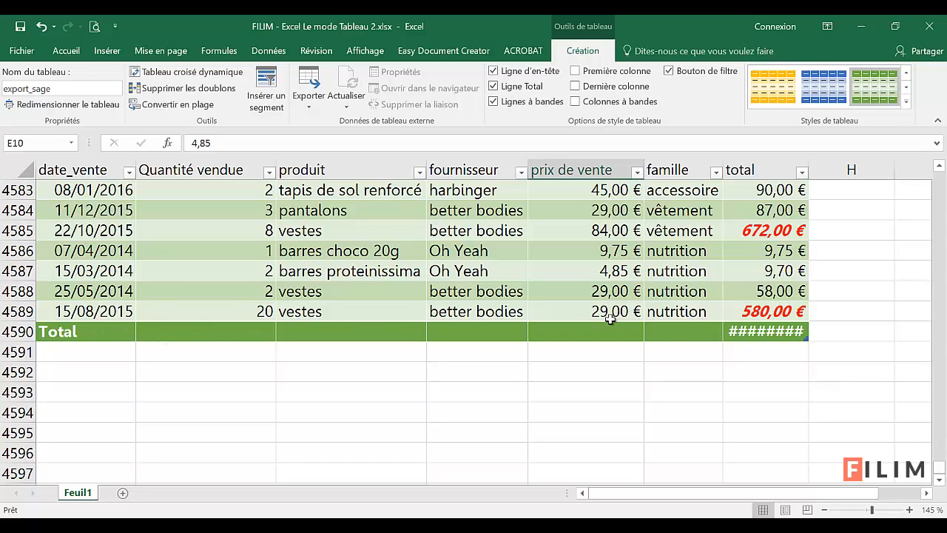
# Step: Widen the table's total column so the grand total in the total row displays in full
pyautogui.click(94, 332)
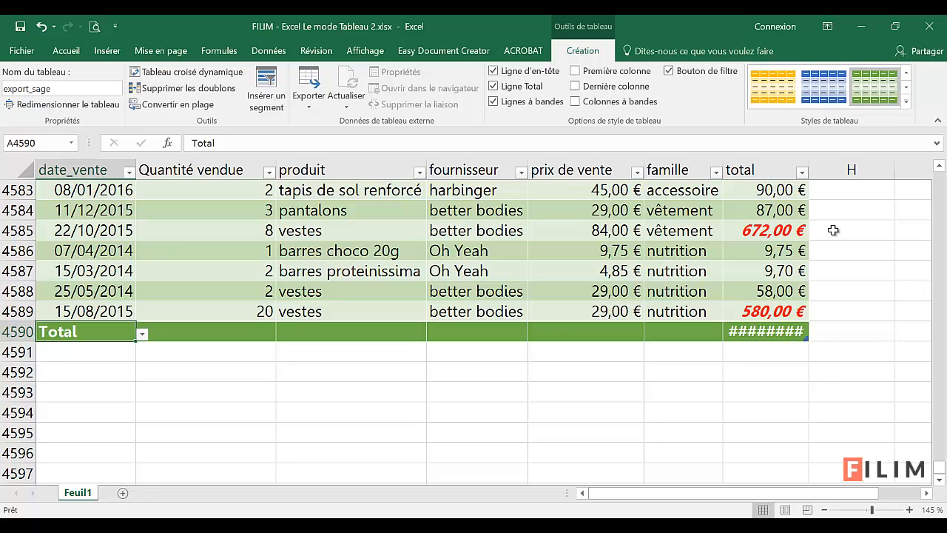
pyautogui.moveTo(809, 169); pyautogui.dragTo(851, 169)
pyautogui.click(779, 334)
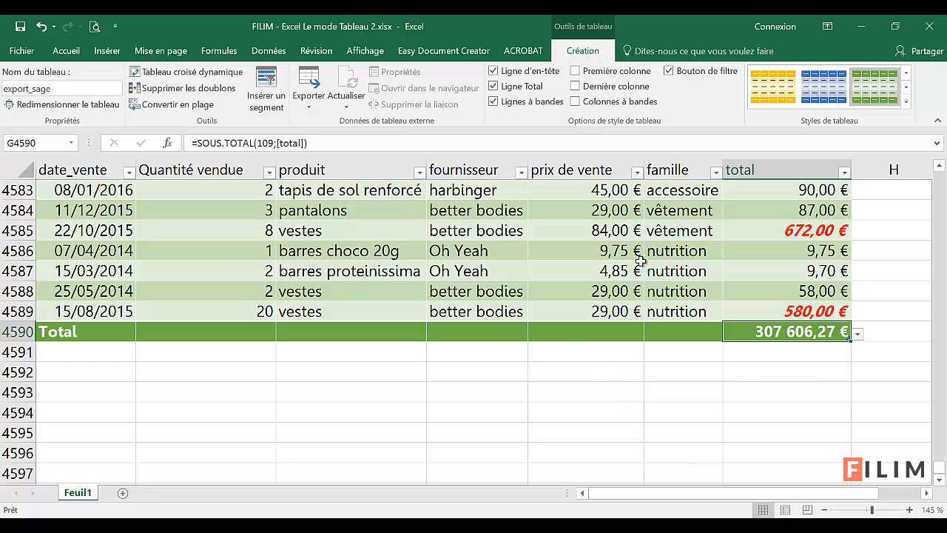
# Step: Set the total row to calculate Somme for Quantité vendue and Moyenne for prix de vente
pyautogui.click(233, 333)
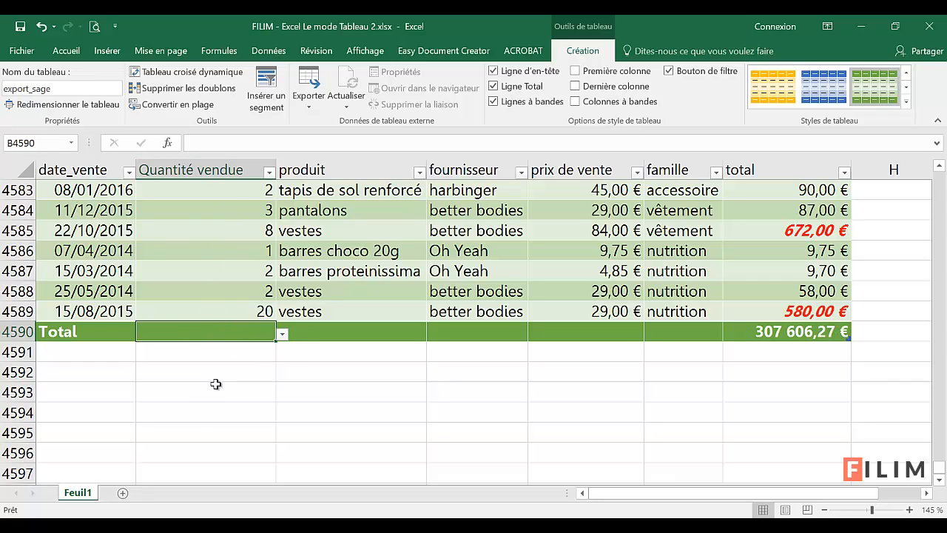
pyautogui.click(283, 335)
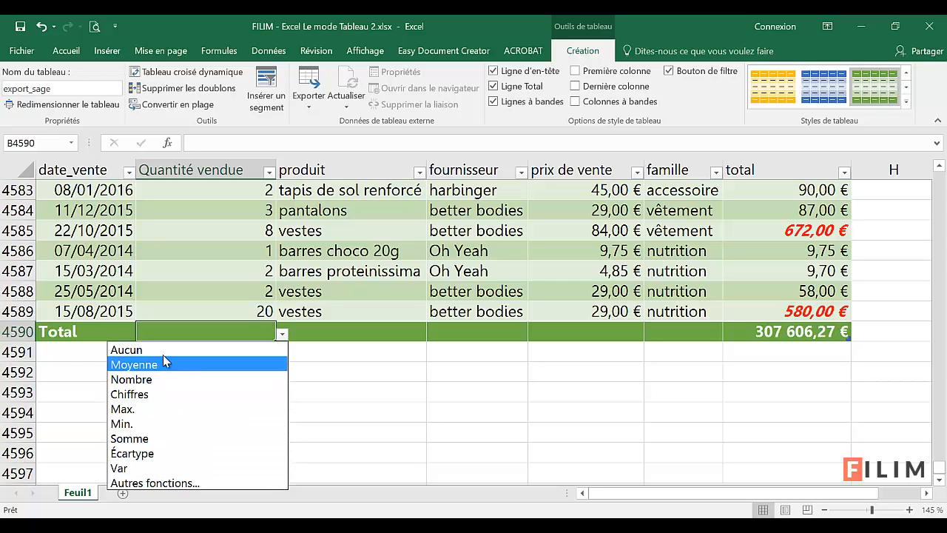
pyautogui.click(154, 440)
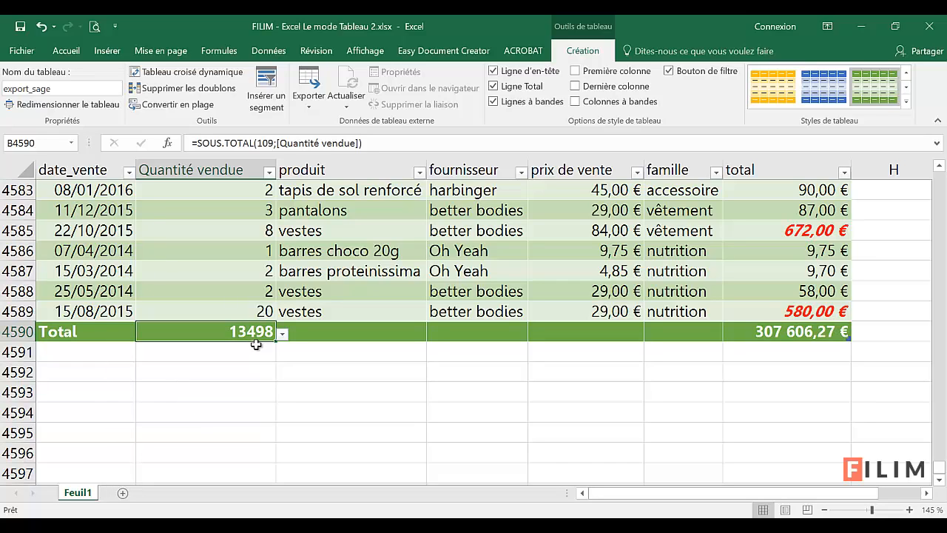
pyautogui.click(582, 331)
pyautogui.click(650, 336)
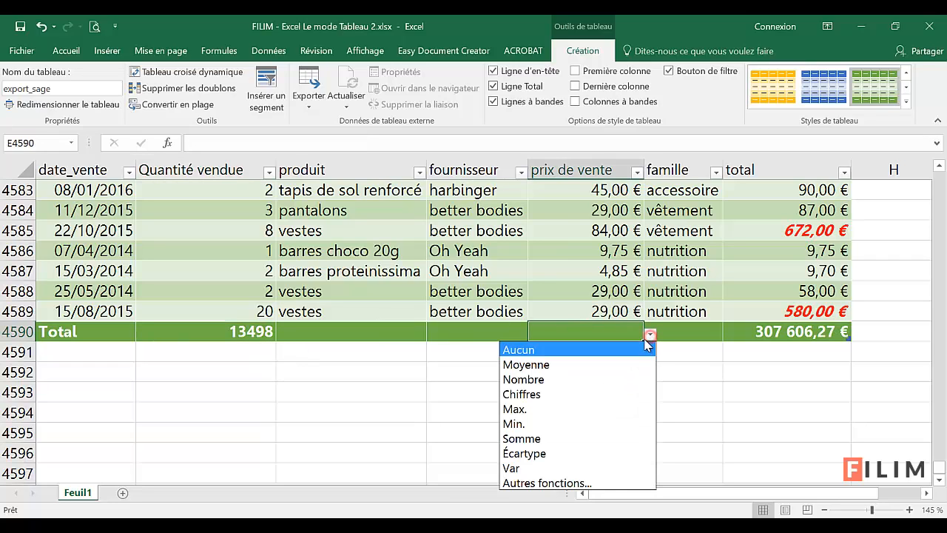
pyautogui.click(559, 365)
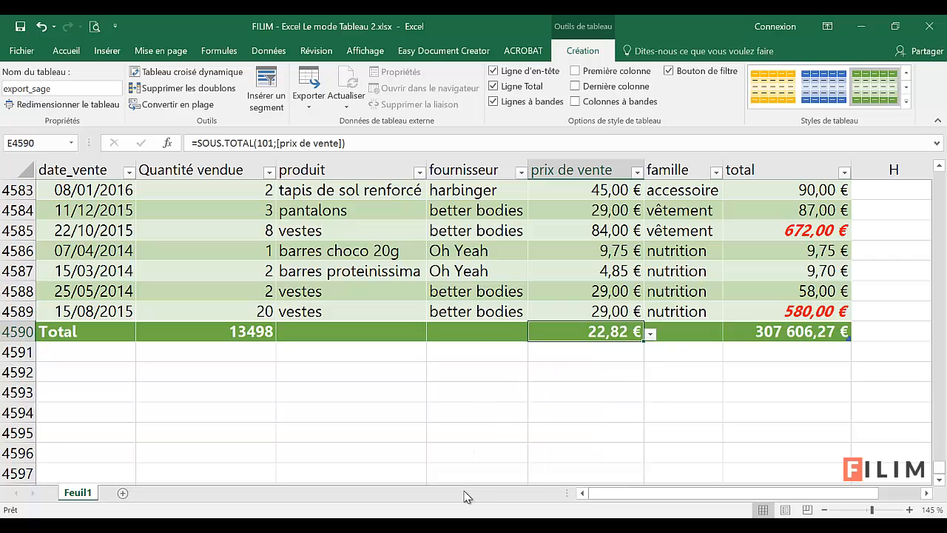
# Step: Hide the table's total row and display it again, checking the Quantité vendue total's formula
pyautogui.click(498, 89)
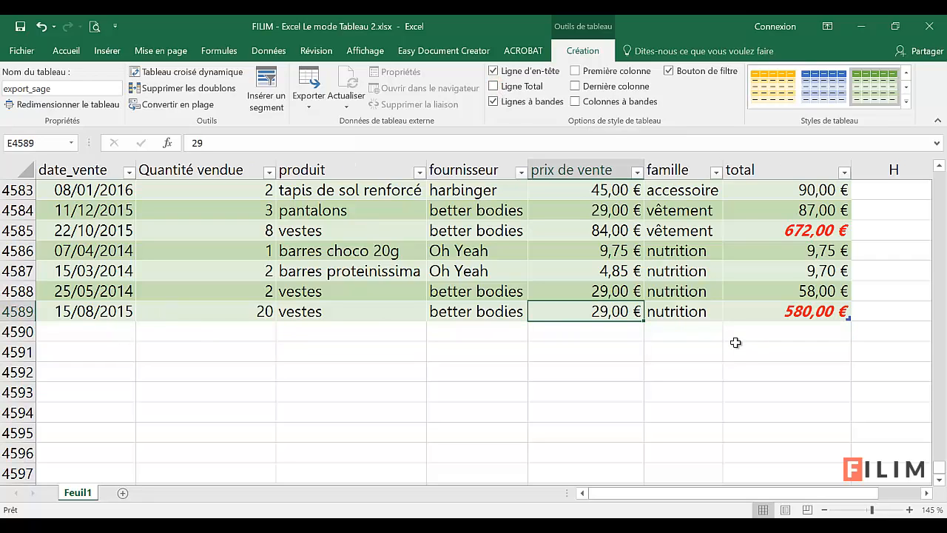
pyautogui.click(498, 89)
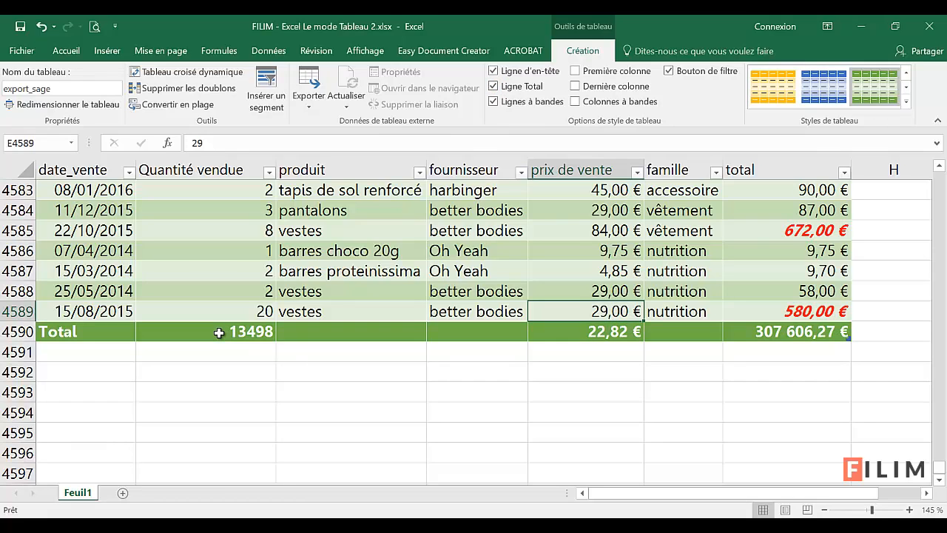
pyautogui.click(219, 333)
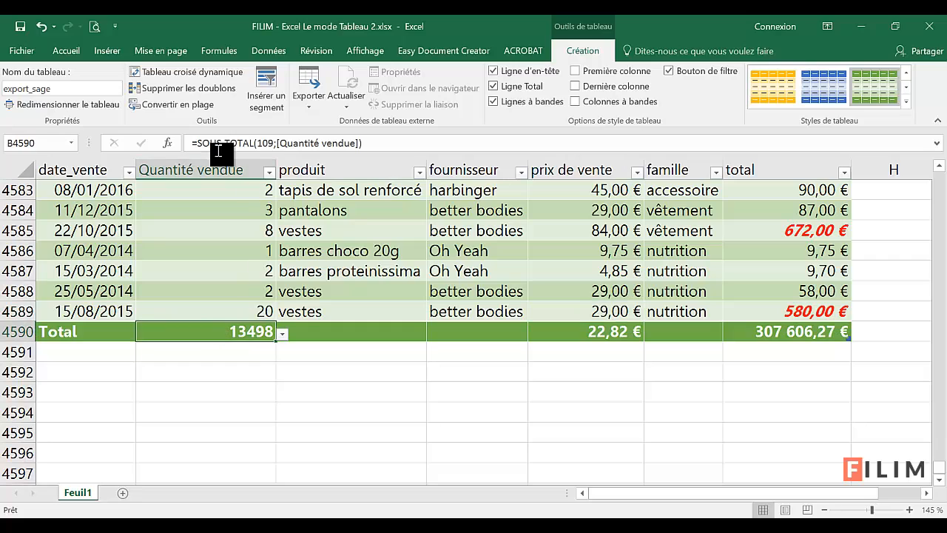
pyautogui.click(492, 255)
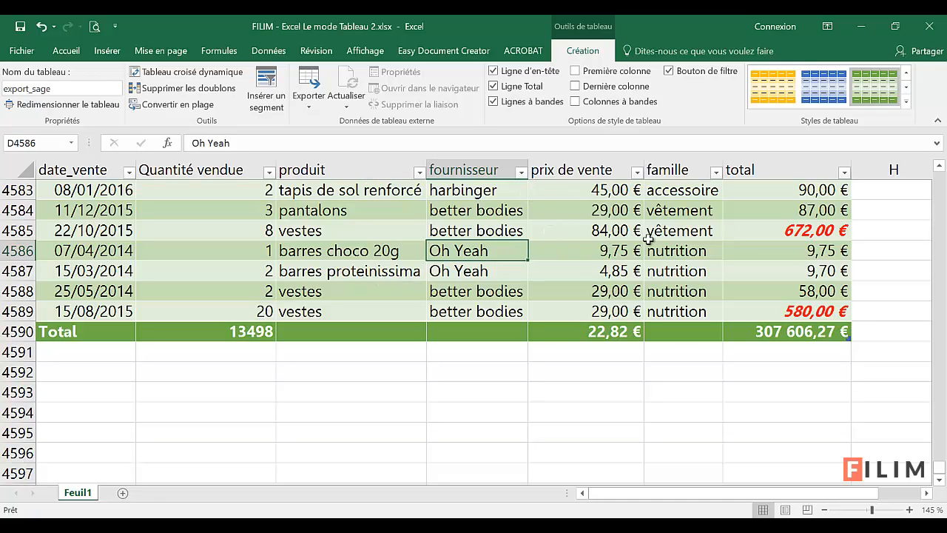
pyautogui.scroll(-2, 607, 355)
pyautogui.scroll(2, 636, 376)
pyautogui.click(585, 266)
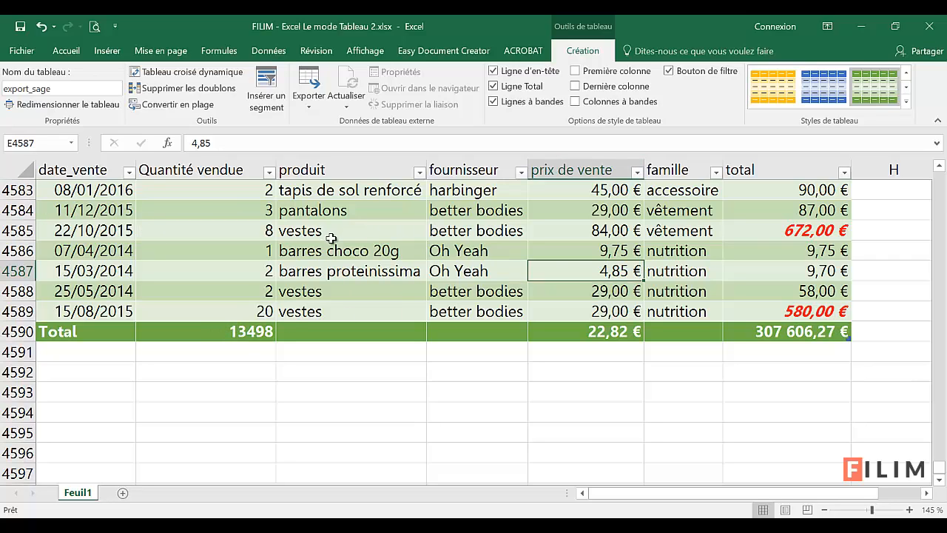
# Step: Filter the produit column to show only vestes and view the recalculated total row
pyautogui.click(420, 172)
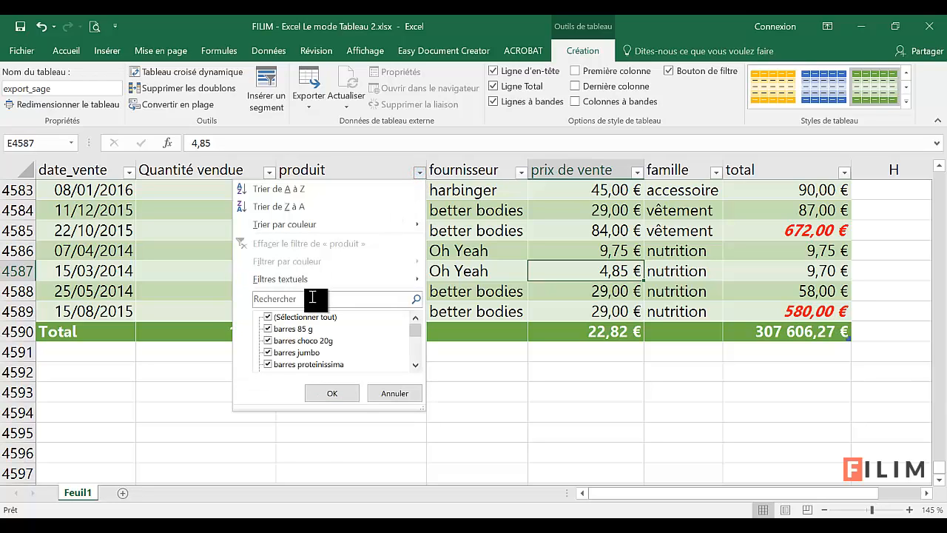
pyautogui.click(268, 317)
pyautogui.moveTo(416, 330); pyautogui.dragTo(415, 354)
pyautogui.click(285, 364)
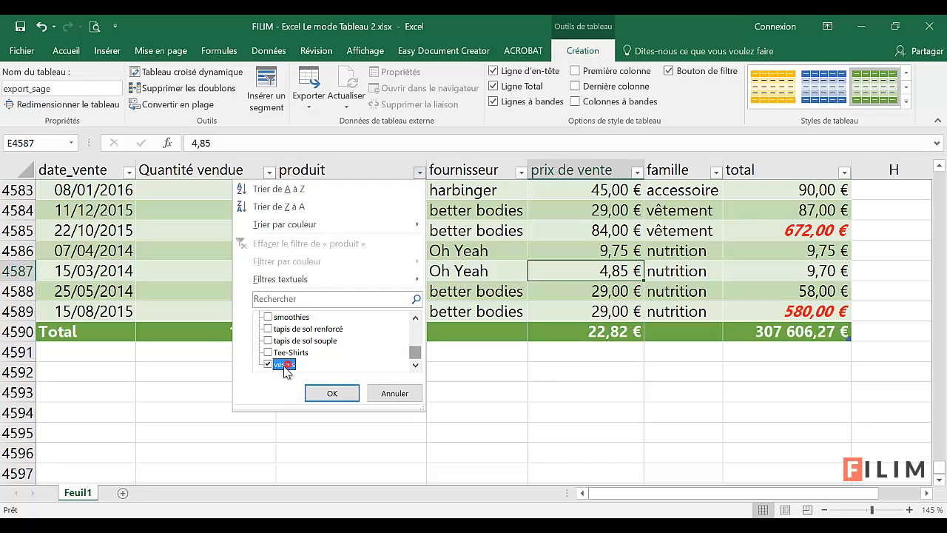
pyautogui.click(332, 393)
pyautogui.scroll(1, 348, 407)
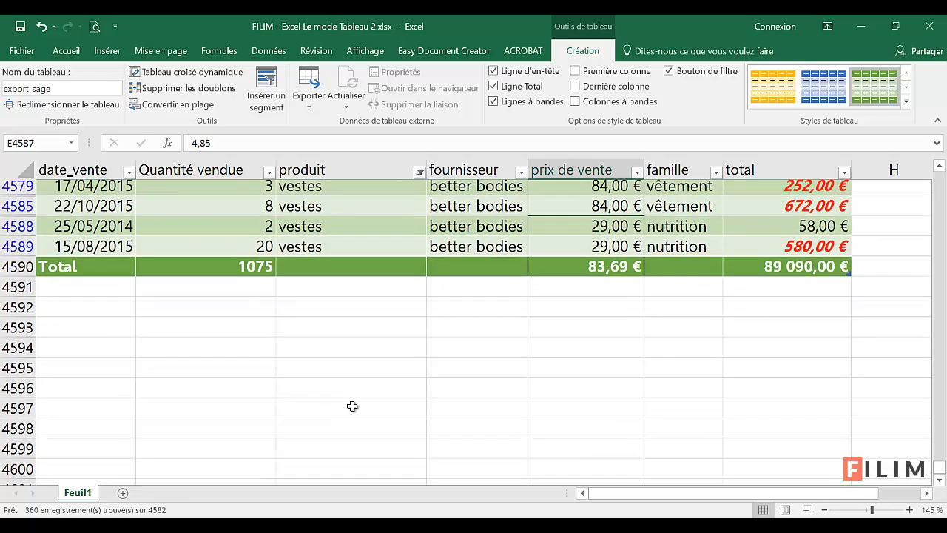
pyautogui.scroll(2, 311, 381)
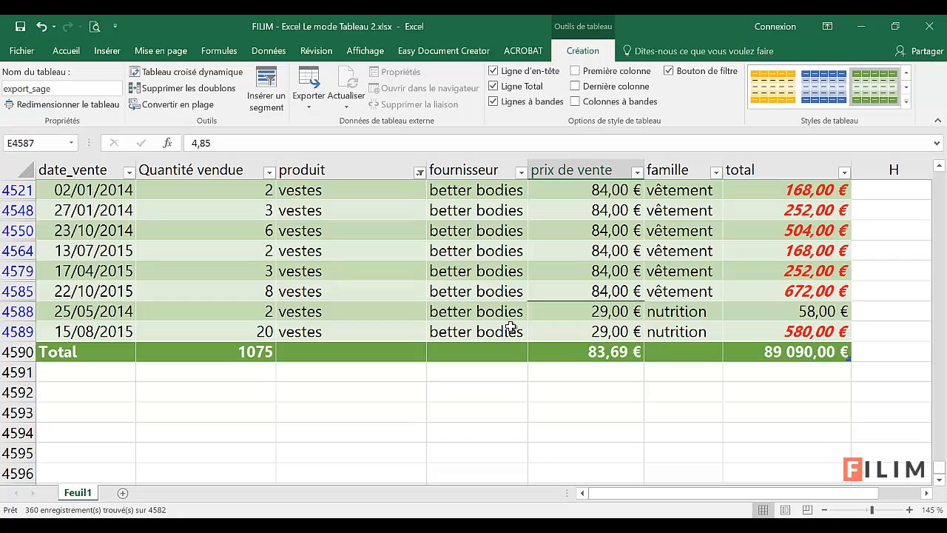
# Step: Restore all products in the produit column's filter and view the total row
pyautogui.click(419, 172)
pyautogui.click(269, 317)
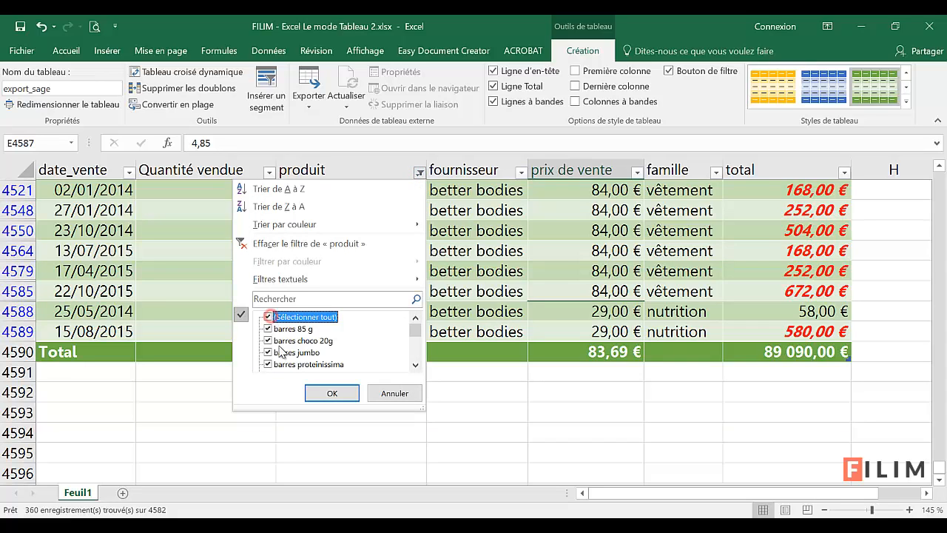
pyautogui.click(330, 395)
pyautogui.scroll(-5, 478, 374)
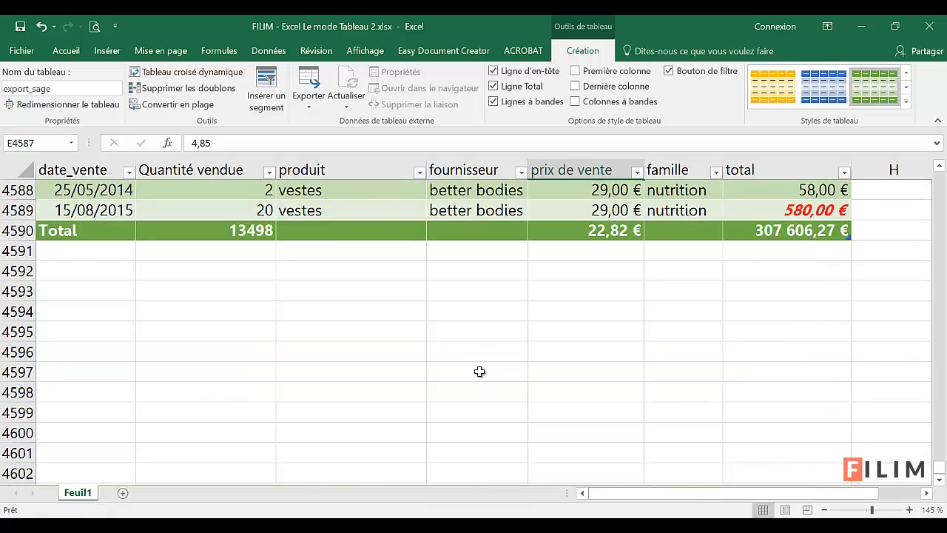
# Step: Filter the date_vente column to all dates in Mars and view the recalculated total row
pyautogui.scroll(2, 478, 355)
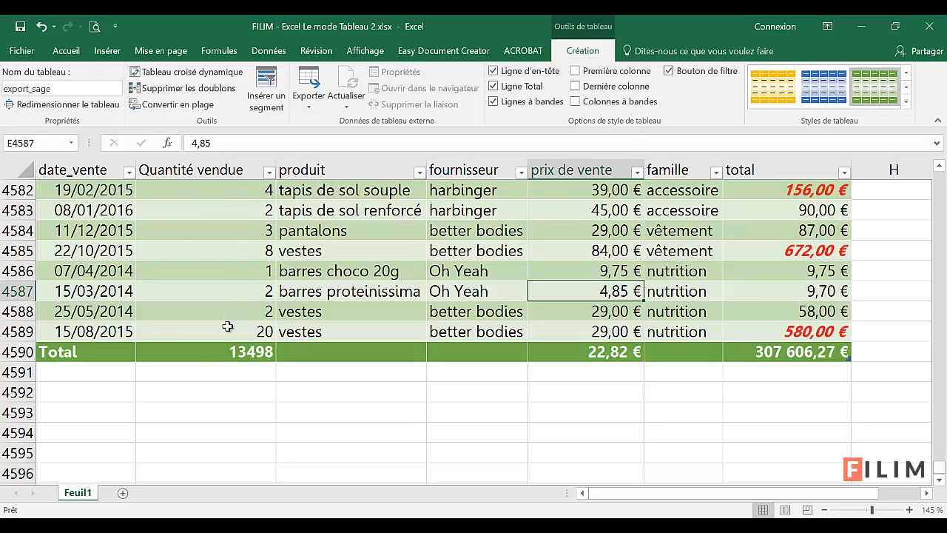
pyautogui.click(201, 356)
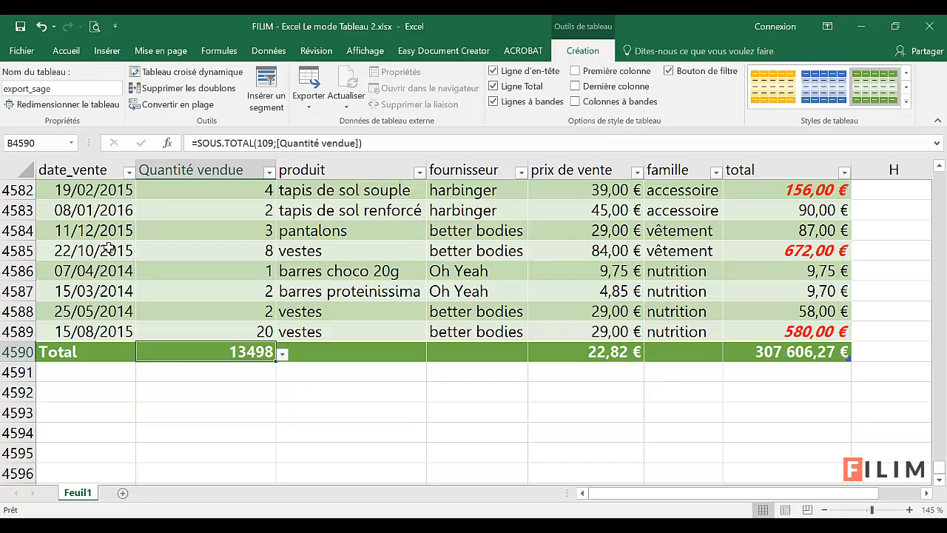
pyautogui.click(128, 174)
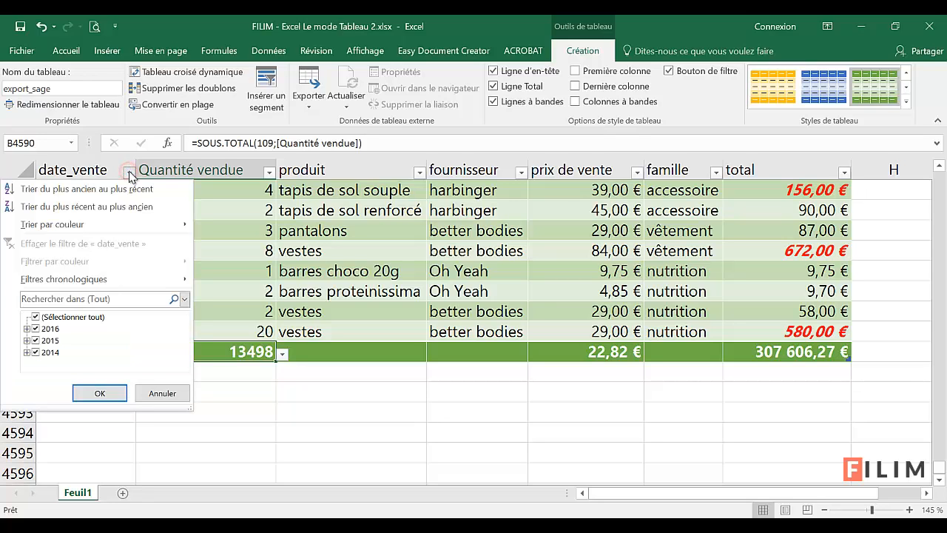
pyautogui.moveTo(127, 285)
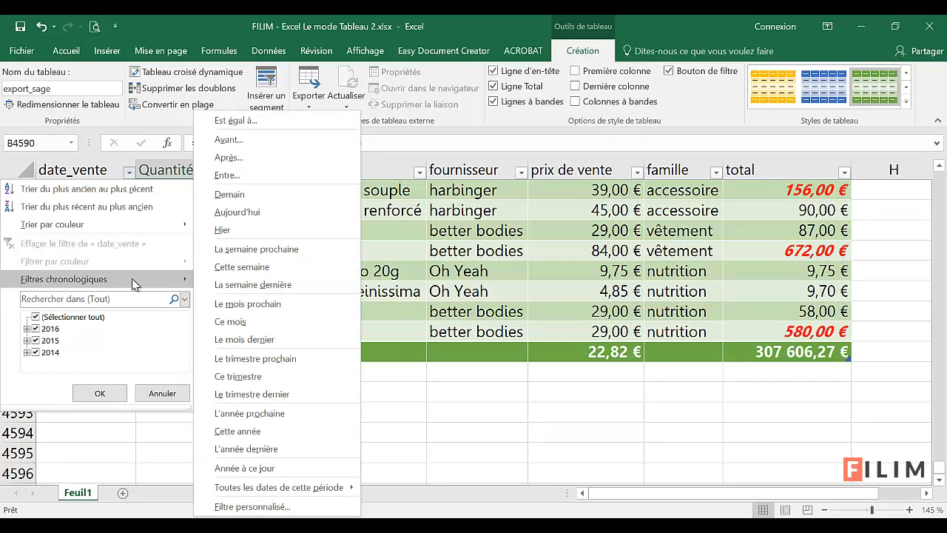
pyautogui.moveTo(319, 487)
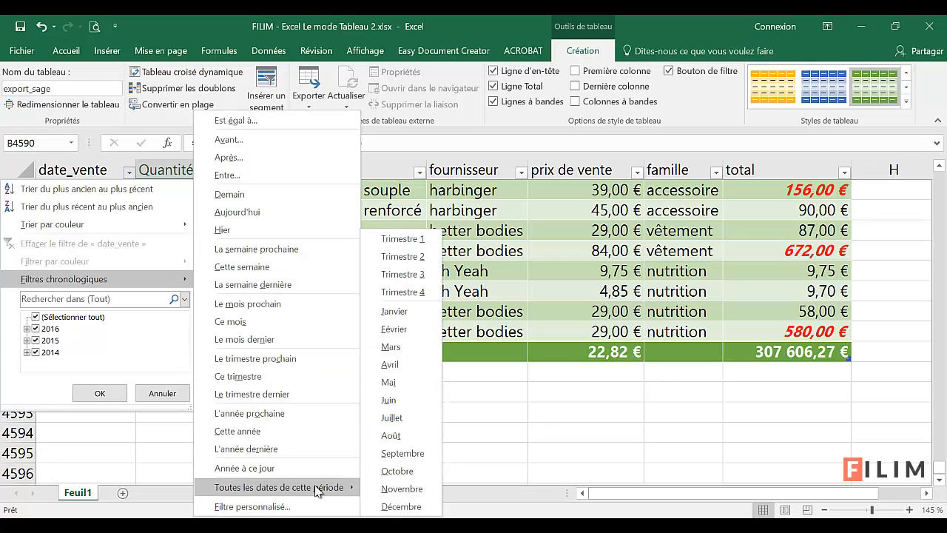
pyautogui.click(407, 348)
pyautogui.scroll(2, 378, 343)
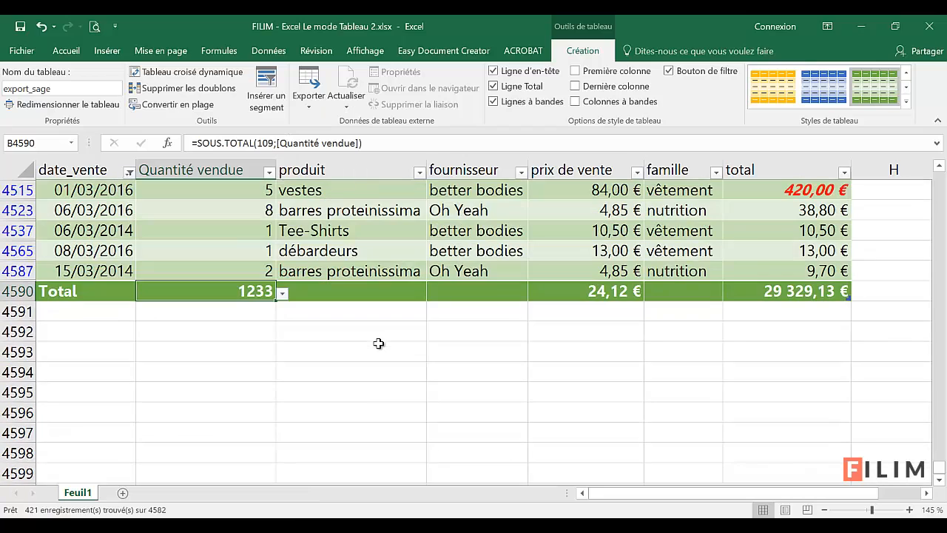
pyautogui.scroll(1, 378, 343)
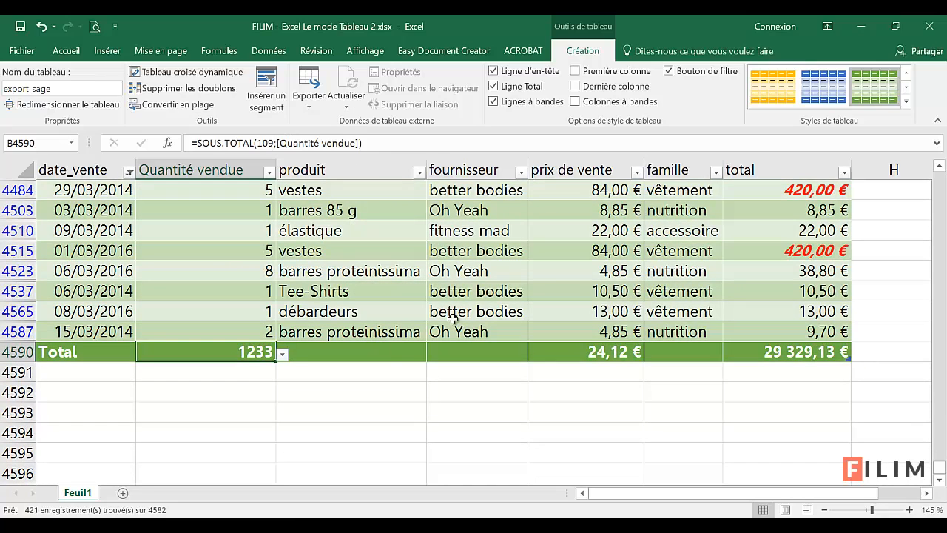
# Step: Filter the famille column to show only vêtement, and check the total row and the summary table above
pyautogui.click(715, 172)
pyautogui.click(565, 317)
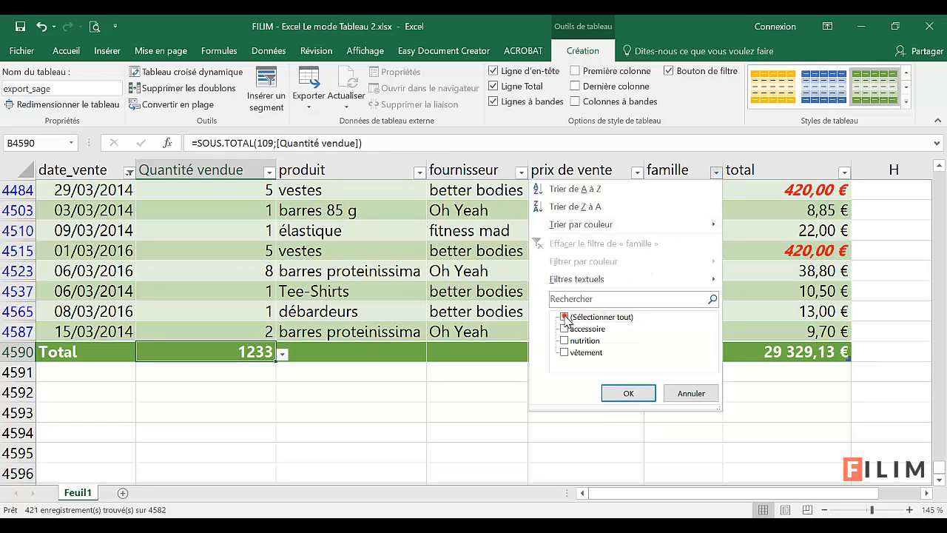
pyautogui.click(564, 352)
pyautogui.click(625, 393)
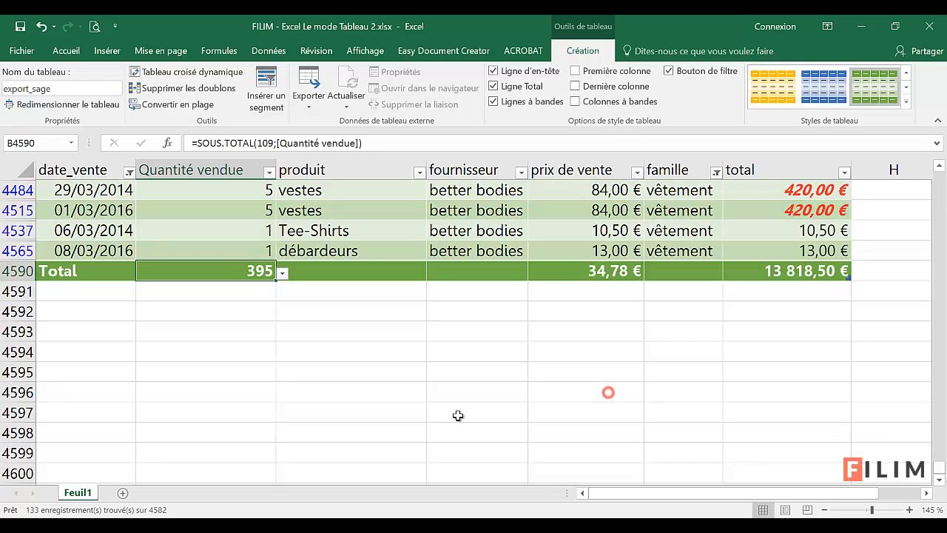
pyautogui.scroll(2, 474, 407)
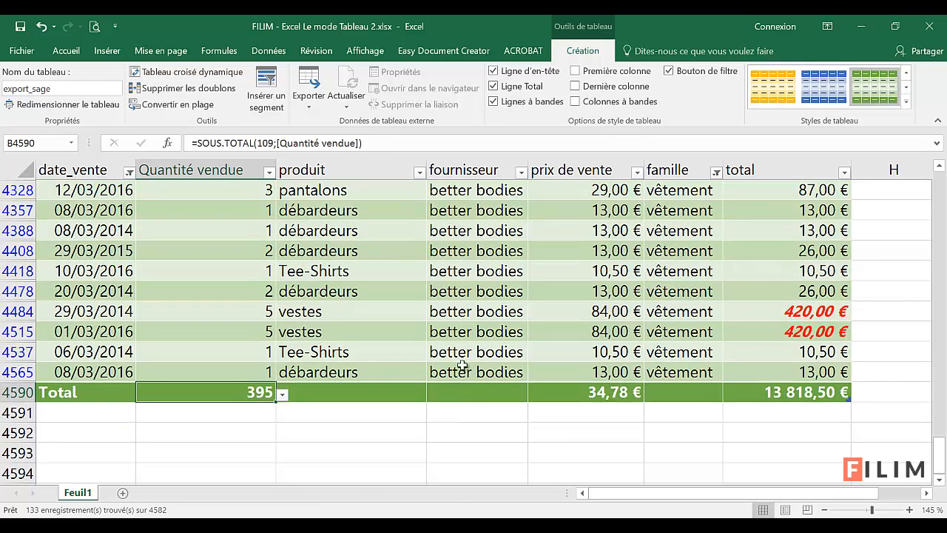
pyautogui.moveTo(937, 457); pyautogui.dragTo(938, 175)
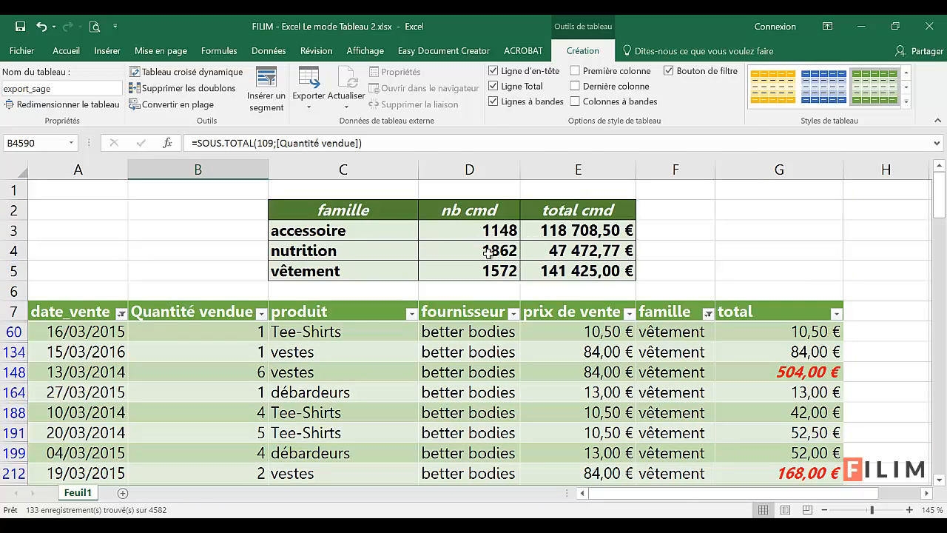
pyautogui.click(472, 371)
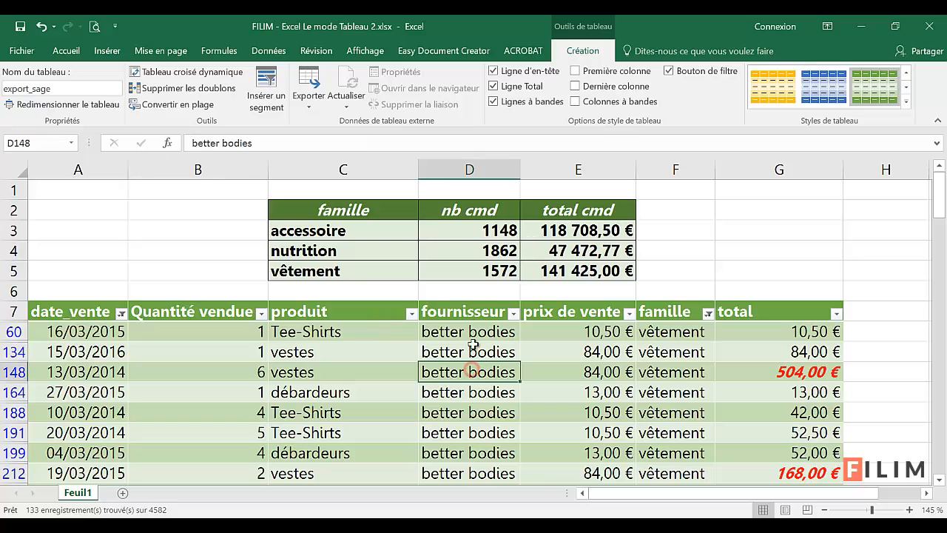
pyautogui.click(472, 392)
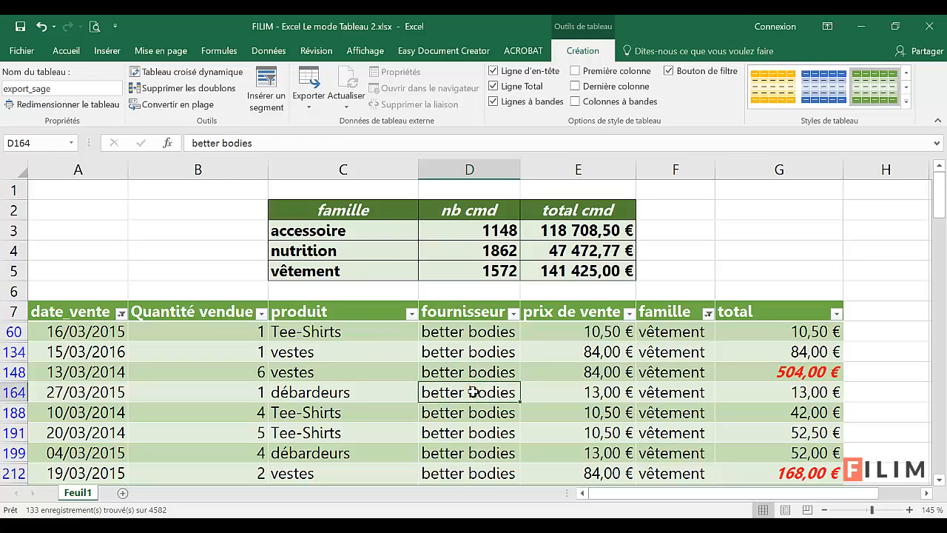
# Step: Clear the filters on the famille and date_vente columns
pyautogui.click(709, 313)
pyautogui.click(592, 140)
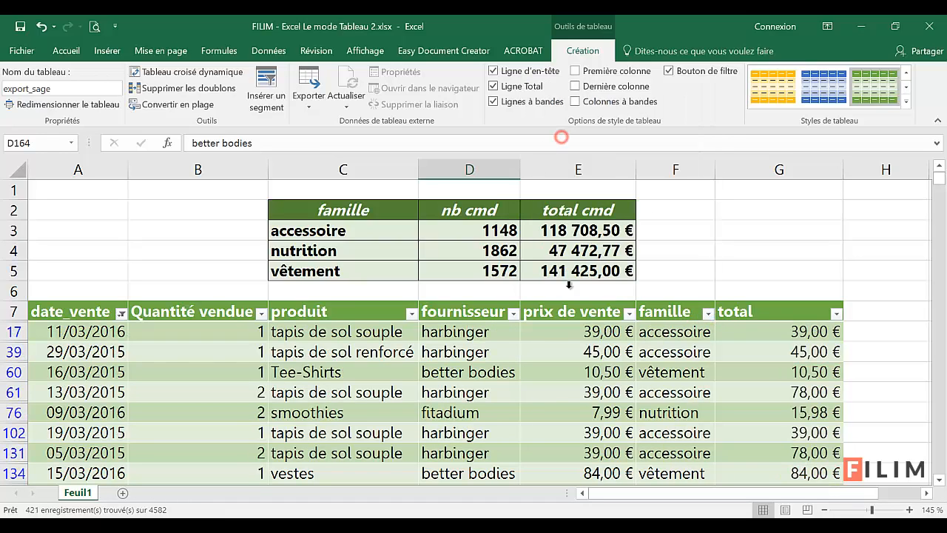
pyautogui.click(121, 314)
pyautogui.click(53, 141)
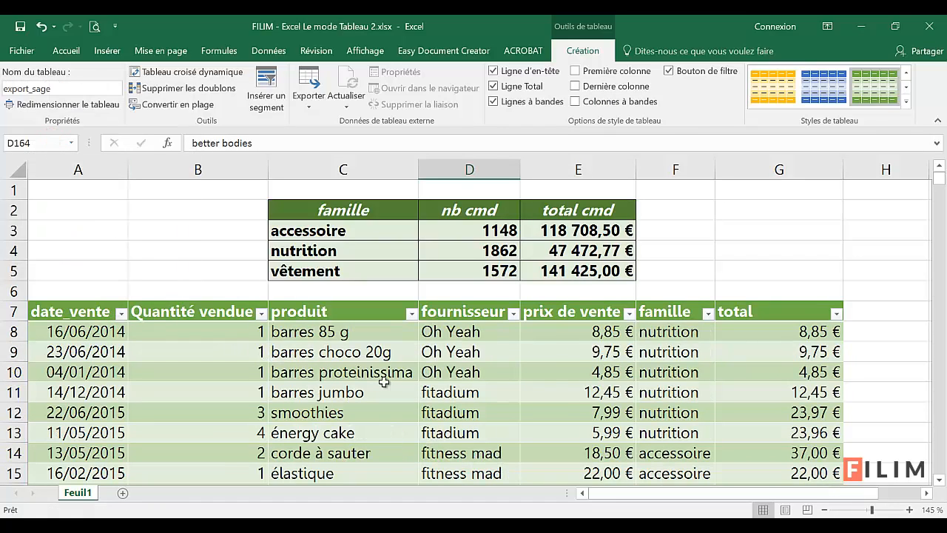
pyautogui.click(554, 393)
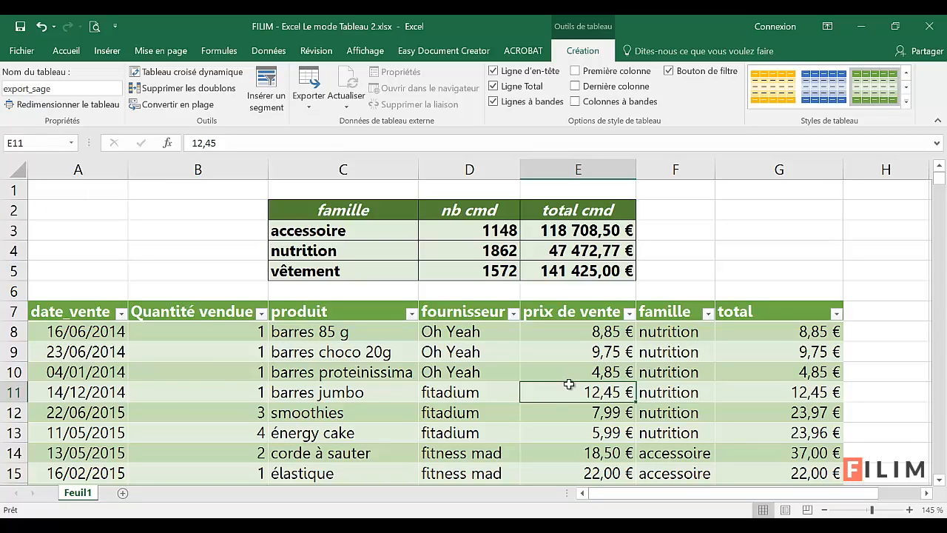
pyautogui.click(581, 319)
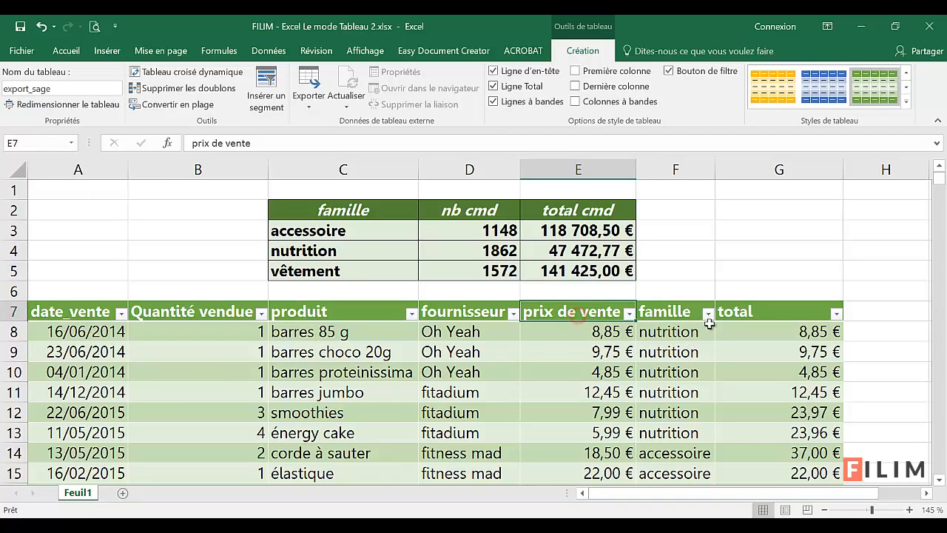
pyautogui.click(735, 313)
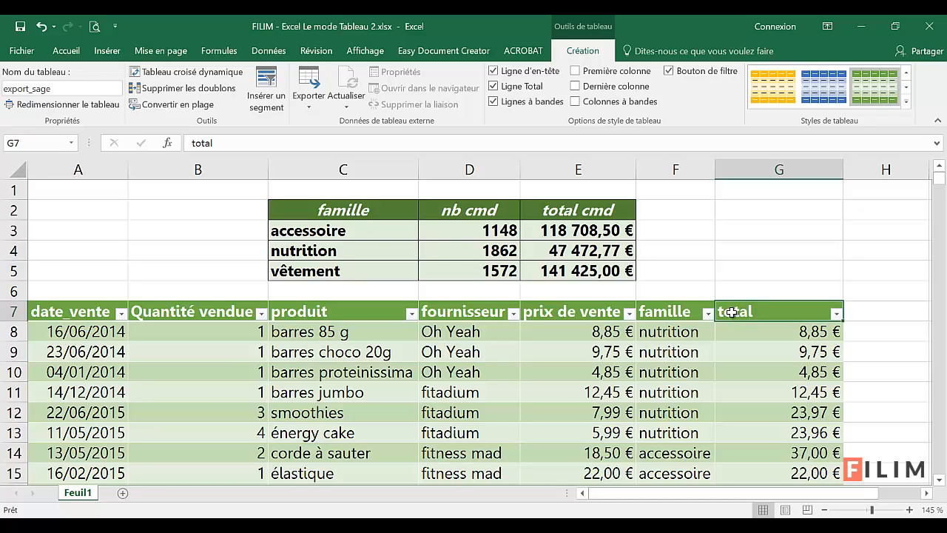
pyautogui.click(694, 312)
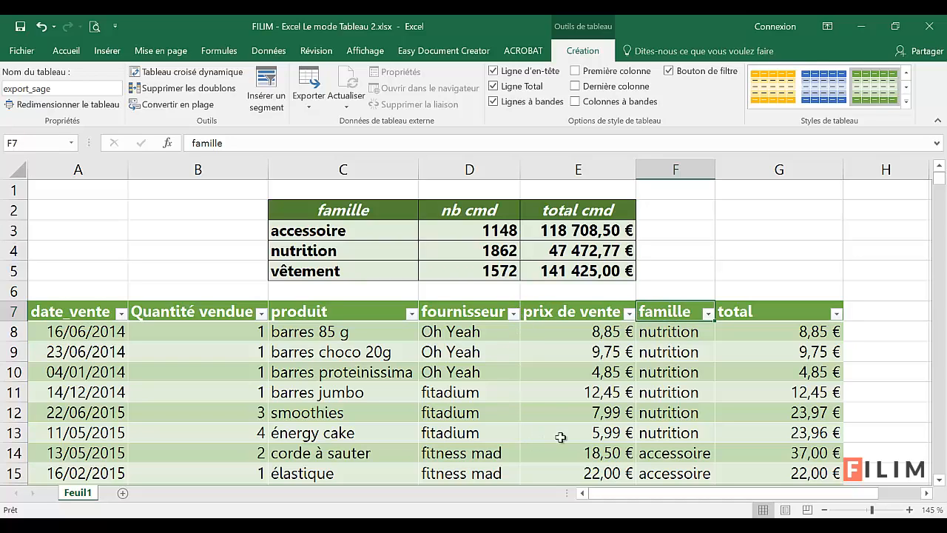
pyautogui.click(603, 314)
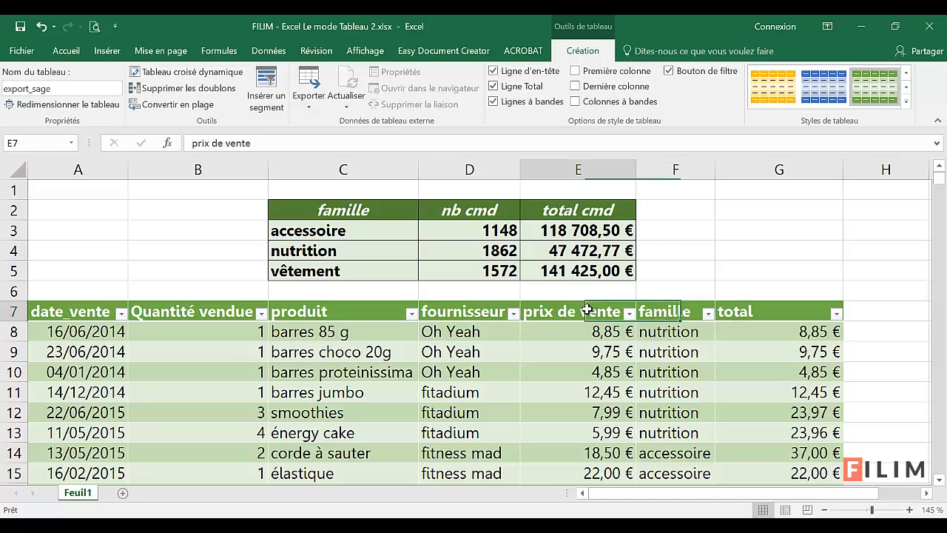
# Step: Move the whole famille column between fournisseur and prix de vente
pyautogui.click(668, 309)
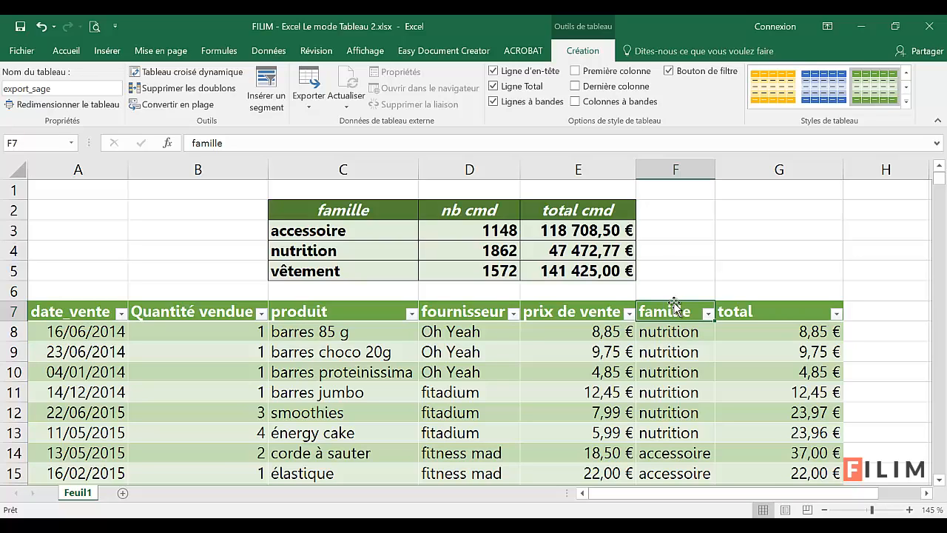
pyautogui.click(680, 306)
pyautogui.moveTo(675, 321)
pyautogui.mouseDown()
pyautogui.moveTo(305, 321)
pyautogui.moveTo(669, 320)
pyautogui.moveTo(513, 318)
pyautogui.mouseUp()
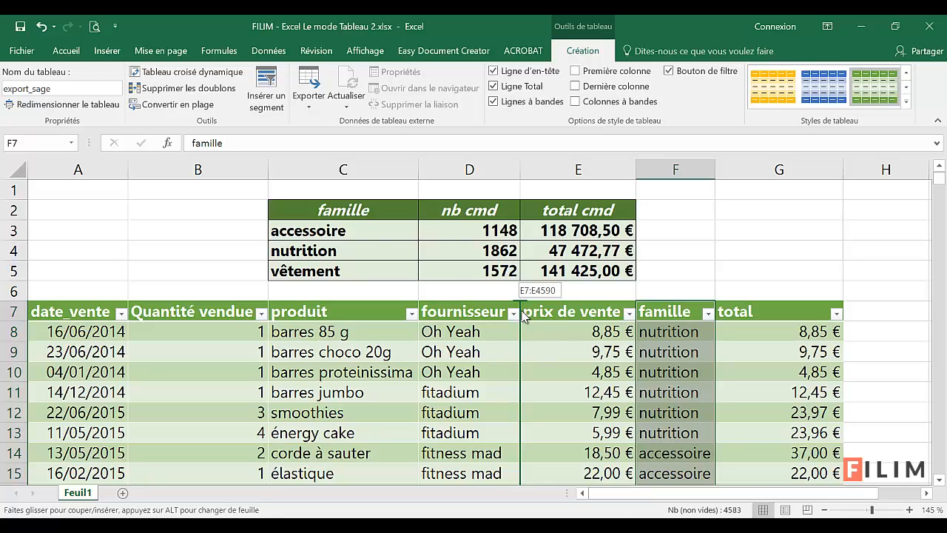
pyautogui.moveTo(521, 311); pyautogui.dragTo(522, 311)
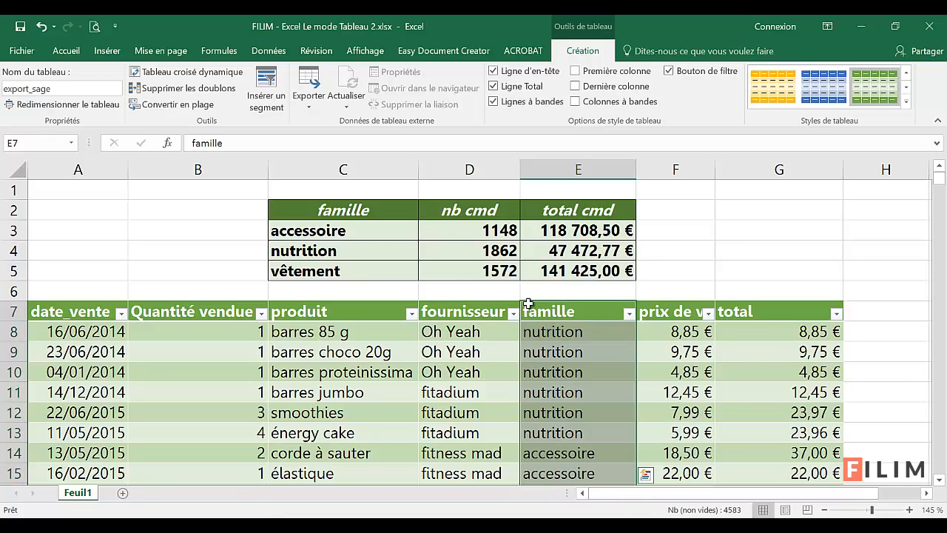
# Step: Move the whole Quantité vendue column between famille and prix de vente
pyautogui.click(201, 308)
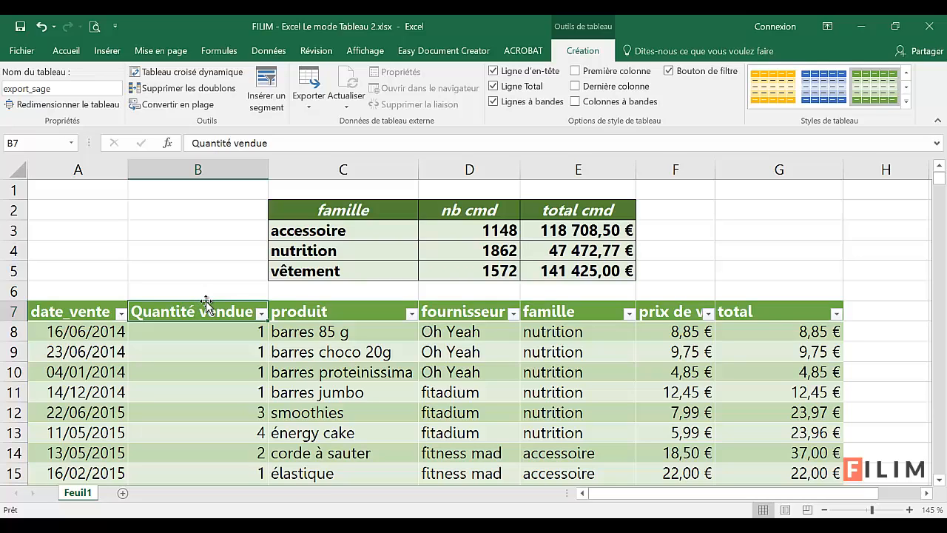
pyautogui.click(206, 304)
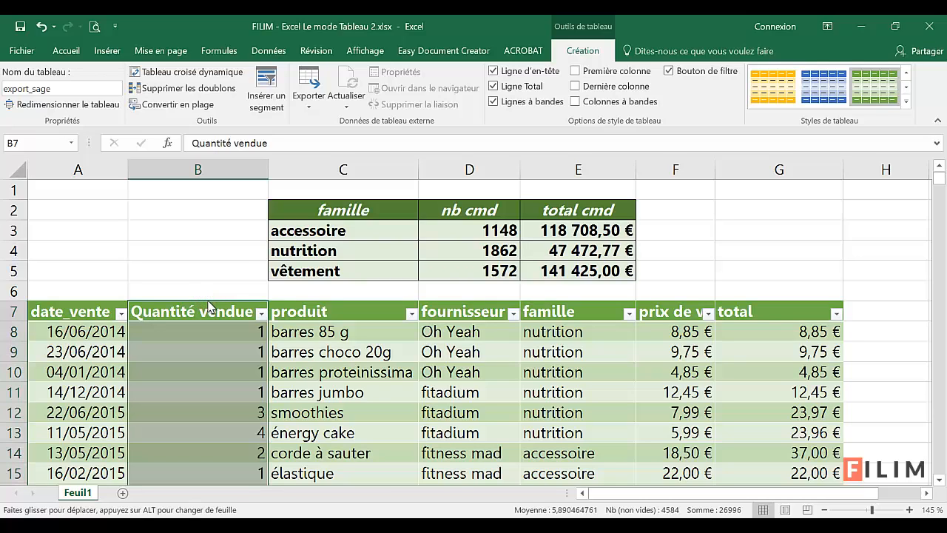
pyautogui.moveTo(207, 304); pyautogui.dragTo(636, 310)
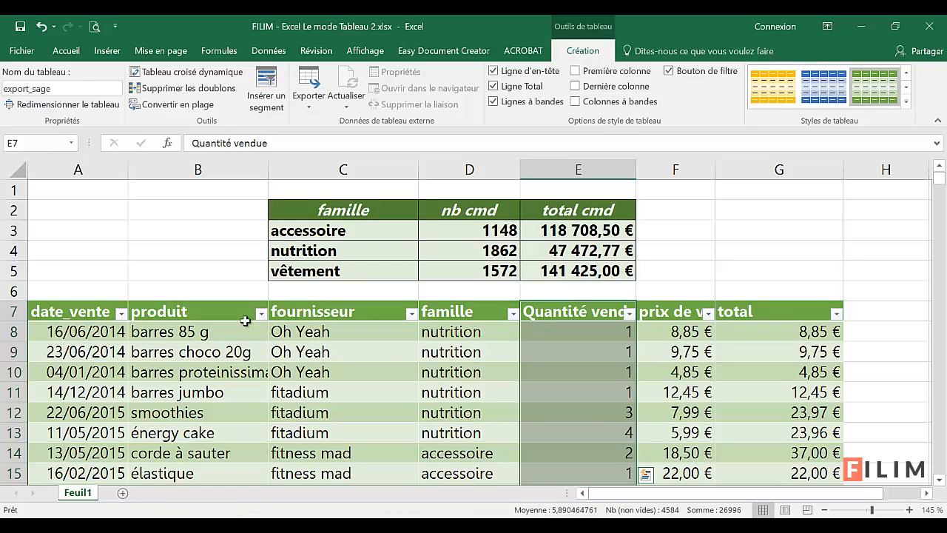
# Step: Move the whole produit column, including its header, between famille and Quantité vendue
pyautogui.click(227, 303)
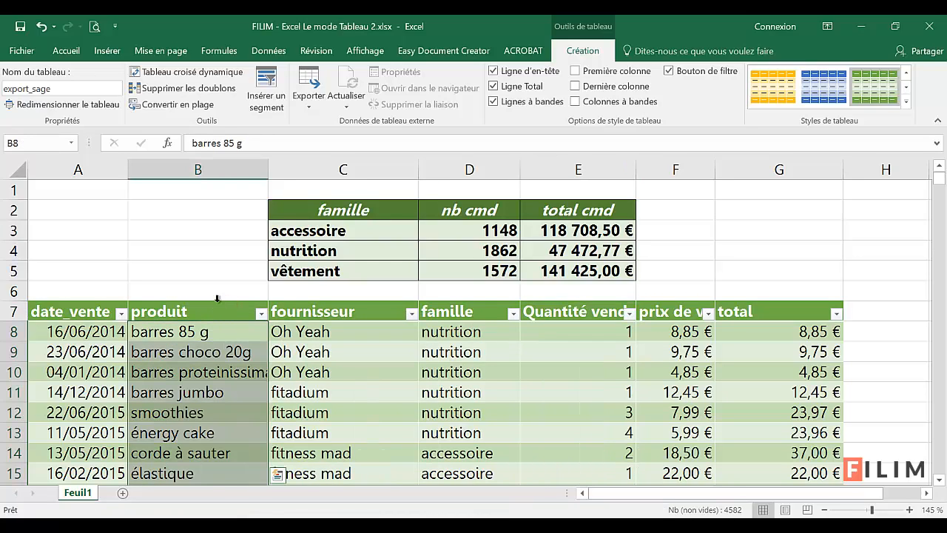
pyautogui.click(215, 301)
pyautogui.moveTo(222, 302); pyautogui.dragTo(498, 311)
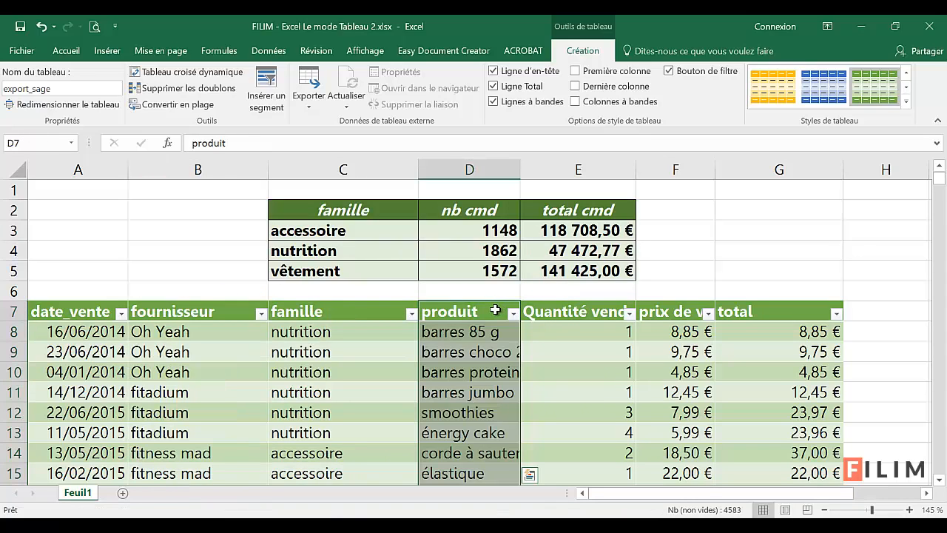
# Step: Fit column D to its product names and widen column E to show the full Quantité vendue header
pyautogui.click(386, 351)
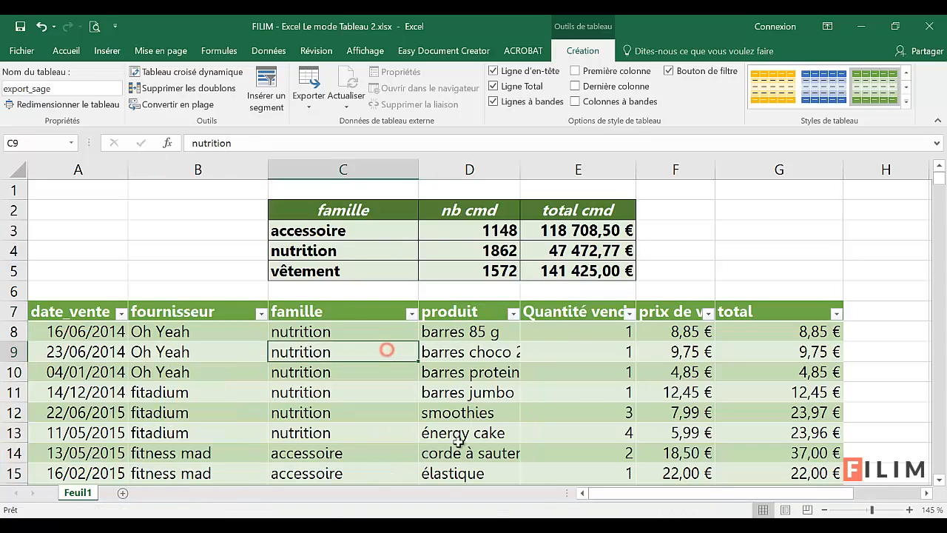
pyautogui.doubleClick(521, 169)
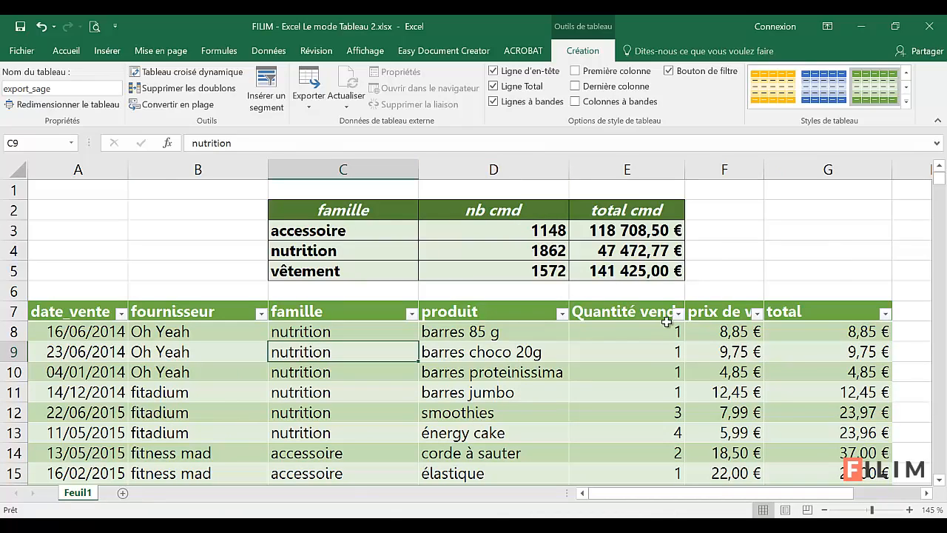
pyautogui.moveTo(686, 170); pyautogui.dragTo(706, 169)
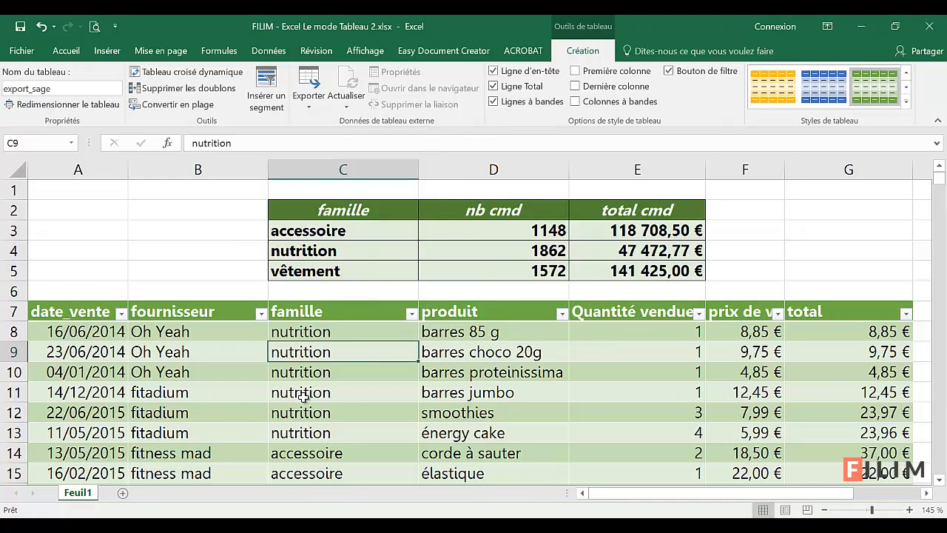
# Step: Insert slicers for the famille and produit fields of the sales table
pyautogui.click(270, 84)
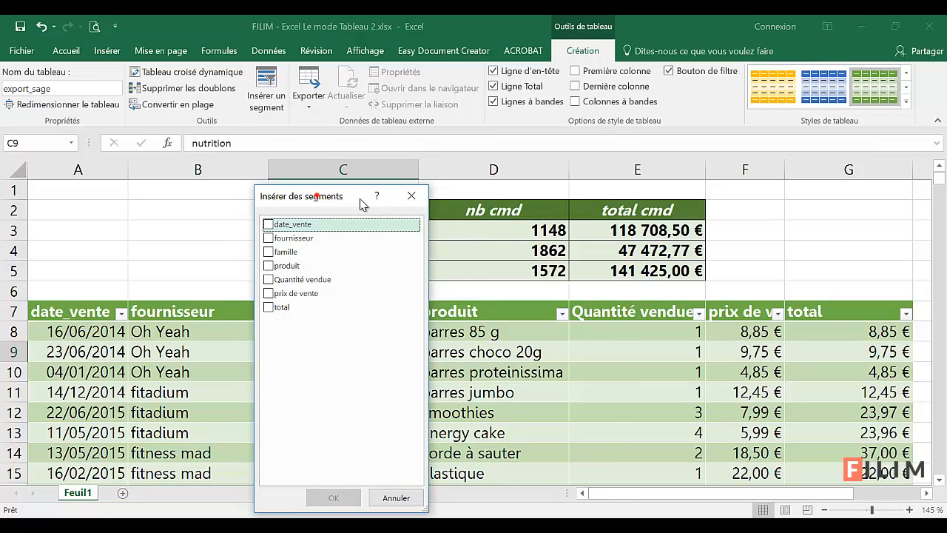
pyautogui.moveTo(317, 194); pyautogui.dragTo(500, 190)
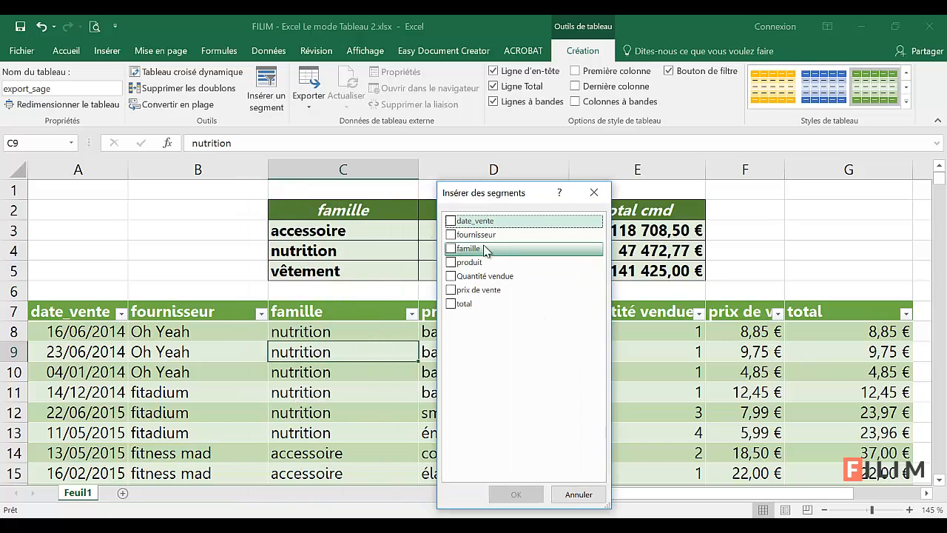
pyautogui.click(451, 248)
pyautogui.moveTo(482, 200); pyautogui.dragTo(584, 174)
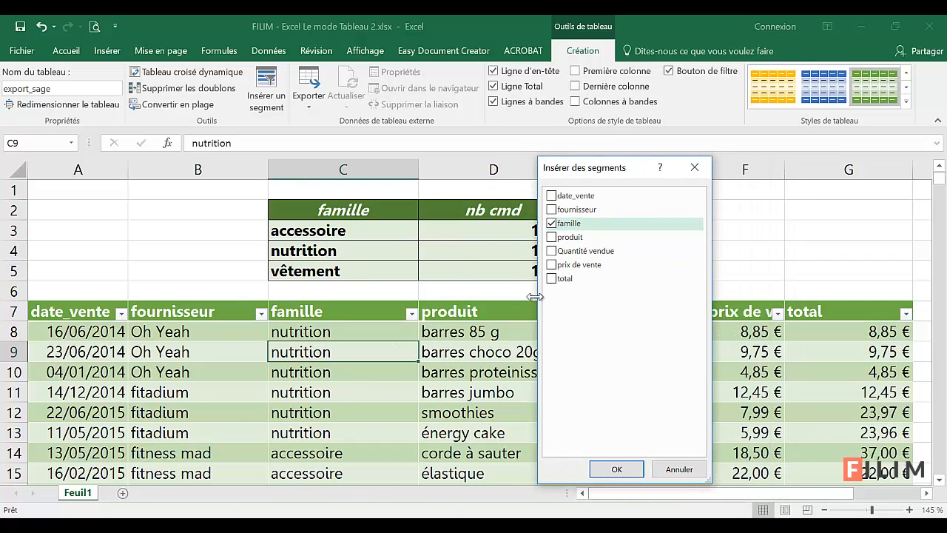
pyautogui.click(551, 210)
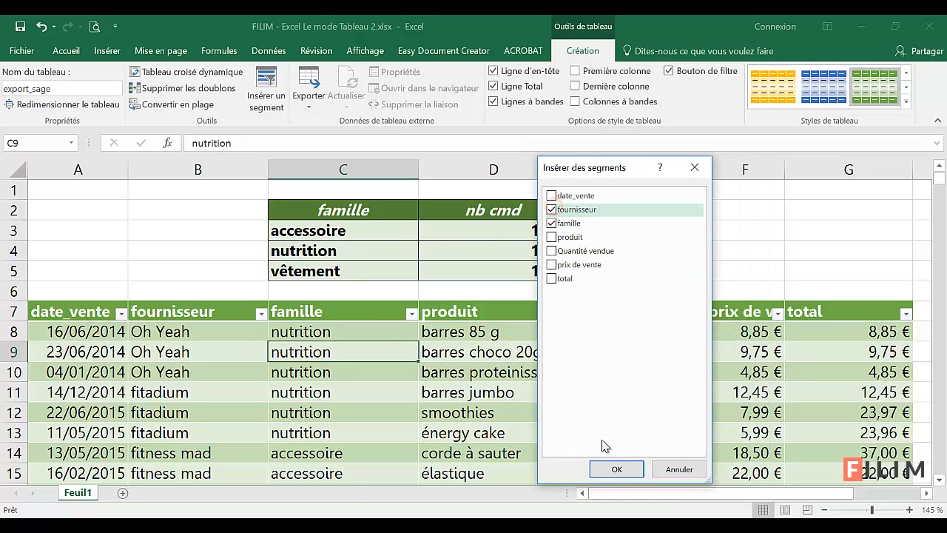
pyautogui.click(551, 210)
pyautogui.click(551, 237)
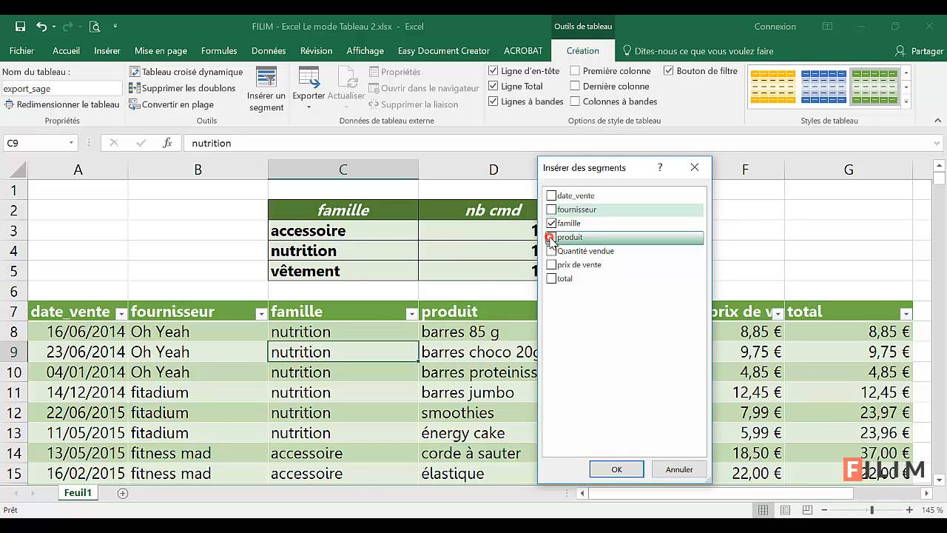
pyautogui.click(613, 471)
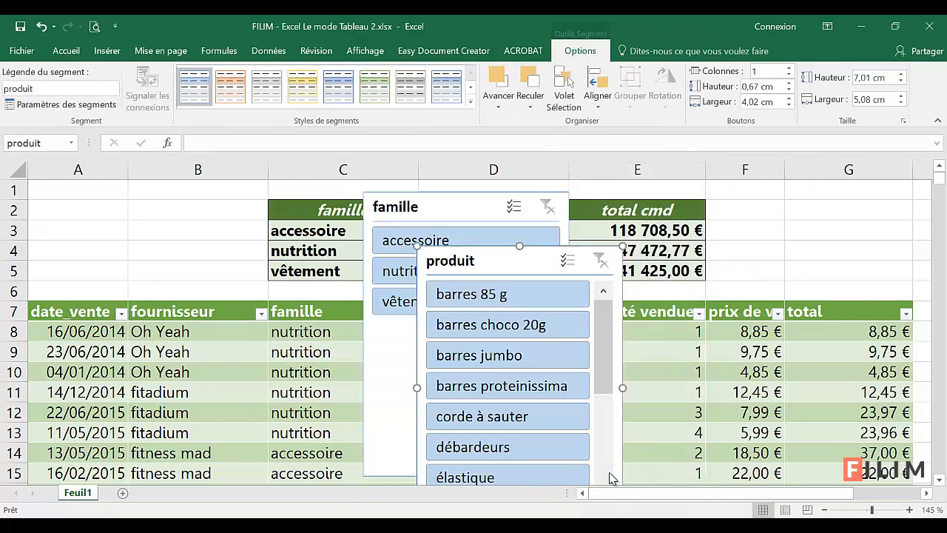
# Step: Move the produit slicer into the empty columns beyond the table's total column
pyautogui.click(823, 510)
pyautogui.click(824, 510)
pyautogui.click(823, 510)
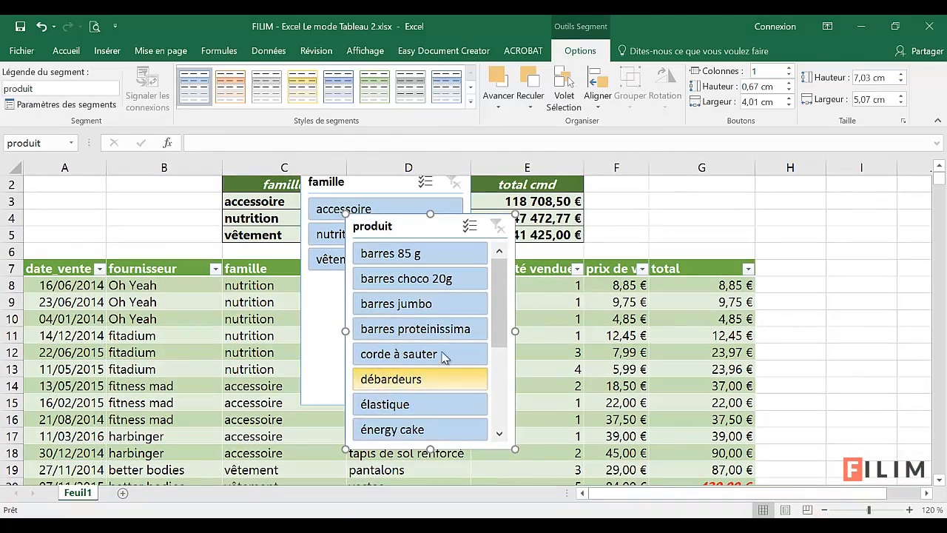
pyautogui.moveTo(403, 234); pyautogui.dragTo(859, 181)
# Step: Shrink the famille slicer to about 3.9 cm high by 3.71 cm wide and stack it above the produit slicer beside the table
pyautogui.click(466, 408)
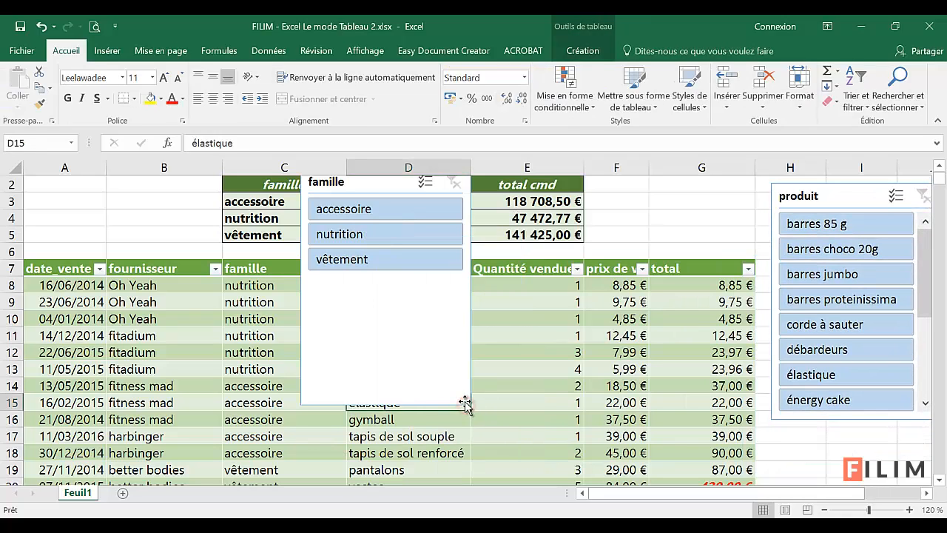
pyautogui.click(467, 401)
pyautogui.moveTo(469, 401); pyautogui.dragTo(424, 298)
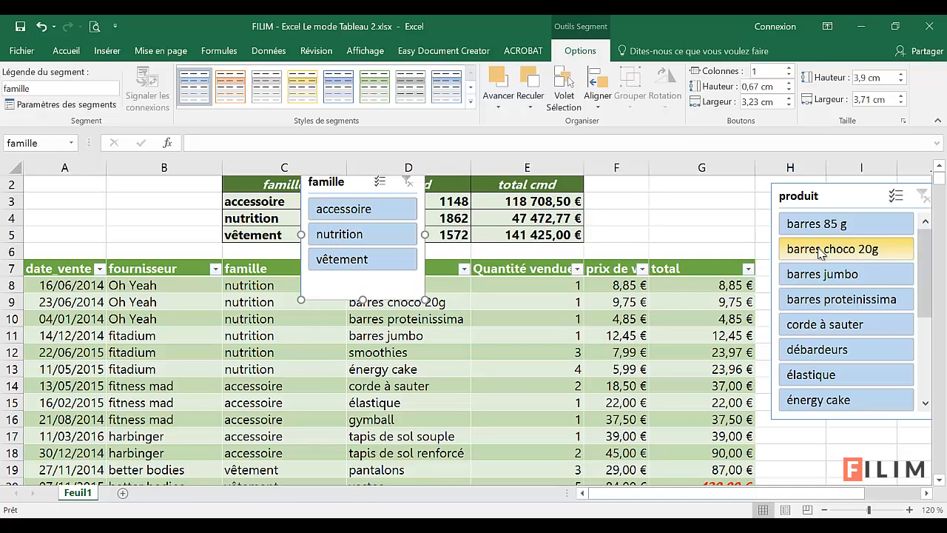
pyautogui.moveTo(846, 206); pyautogui.dragTo(827, 341)
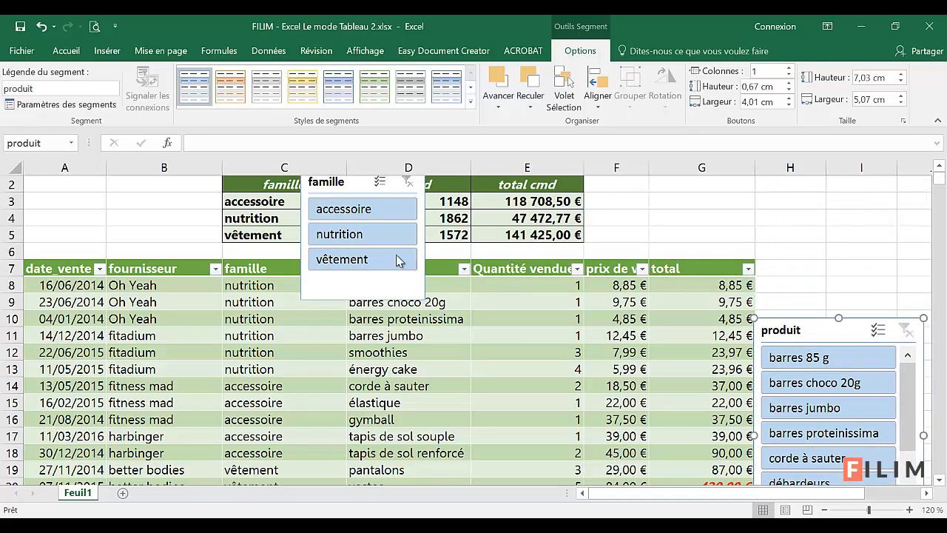
pyautogui.moveTo(335, 187); pyautogui.dragTo(805, 193)
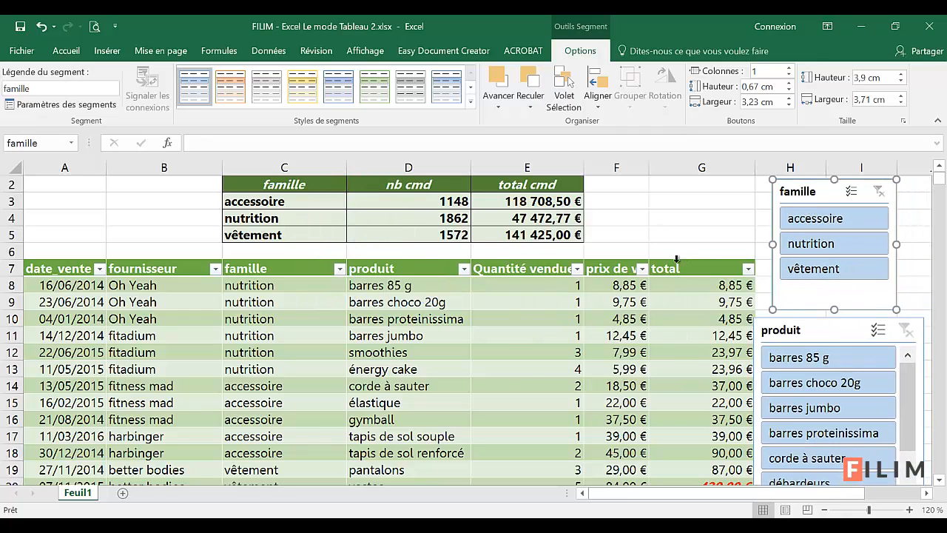
# Step: Adjust the placement of both slicers beside the table and widen the famille slicer to nearly match the produit slicer
pyautogui.click(464, 268)
pyautogui.click(512, 285)
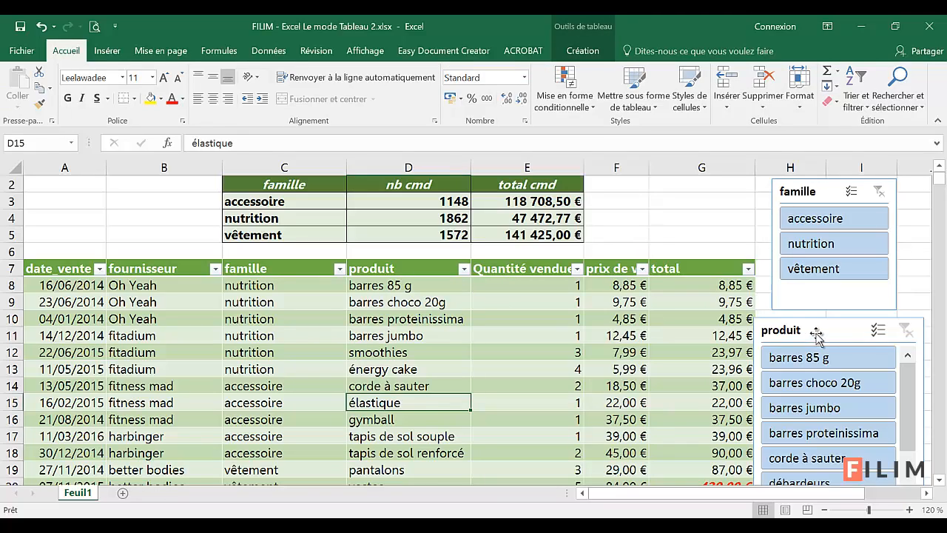
pyautogui.moveTo(820, 332)
pyautogui.mouseDown()
pyautogui.moveTo(744, 284)
pyautogui.moveTo(722, 307)
pyautogui.moveTo(814, 333)
pyautogui.mouseUp()
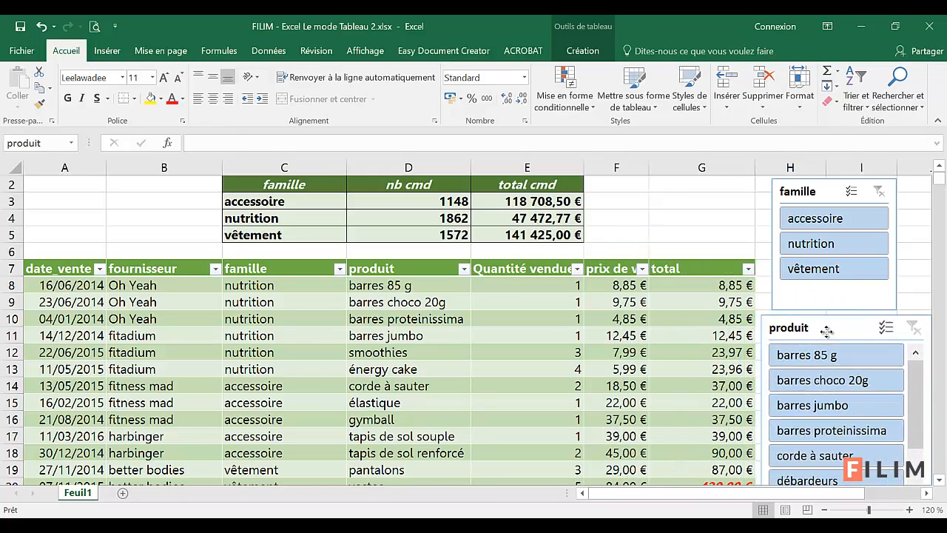
pyautogui.click(825, 509)
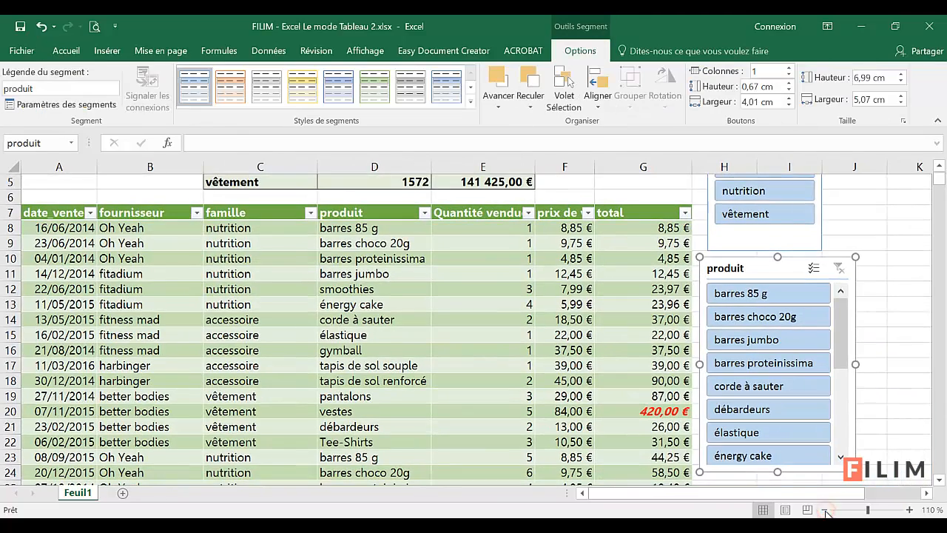
pyautogui.click(599, 288)
pyautogui.scroll(2, 642, 224)
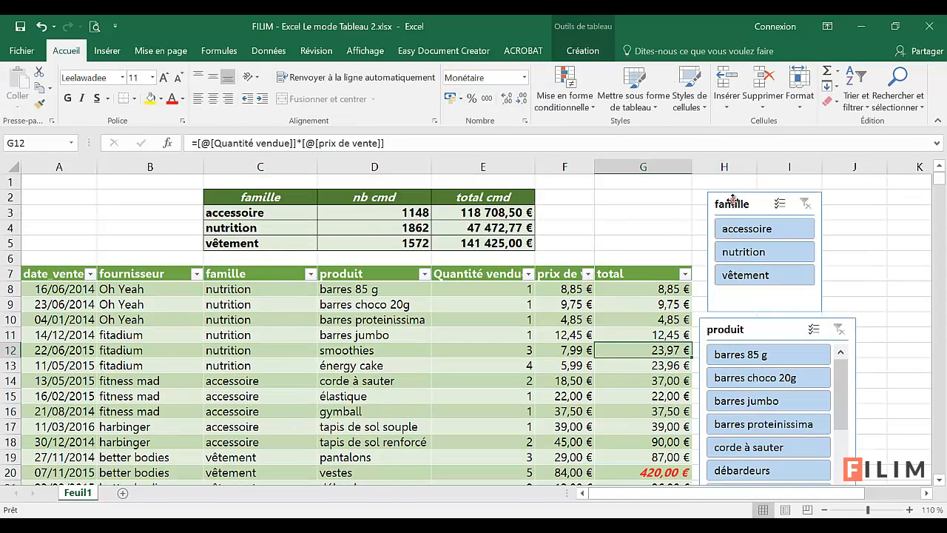
pyautogui.moveTo(729, 211); pyautogui.dragTo(722, 197)
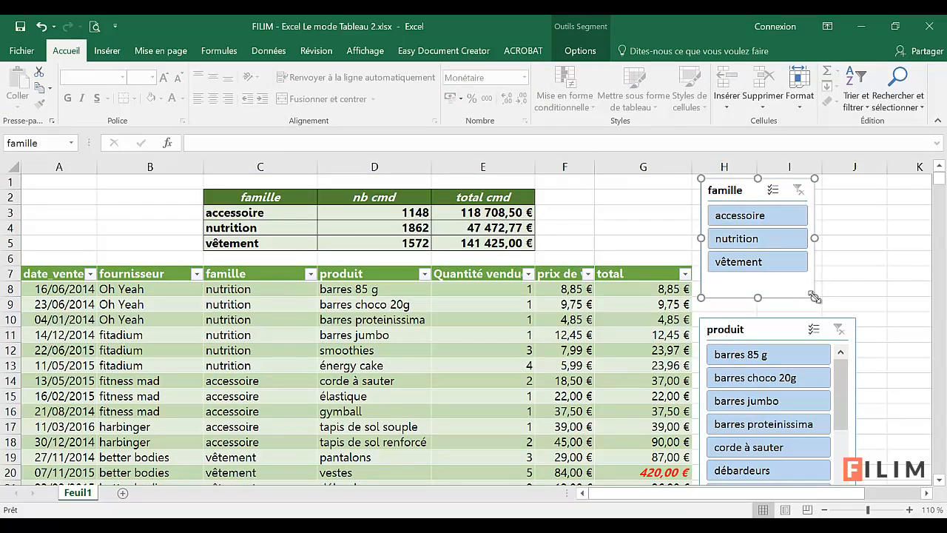
pyautogui.moveTo(814, 298); pyautogui.dragTo(845, 303)
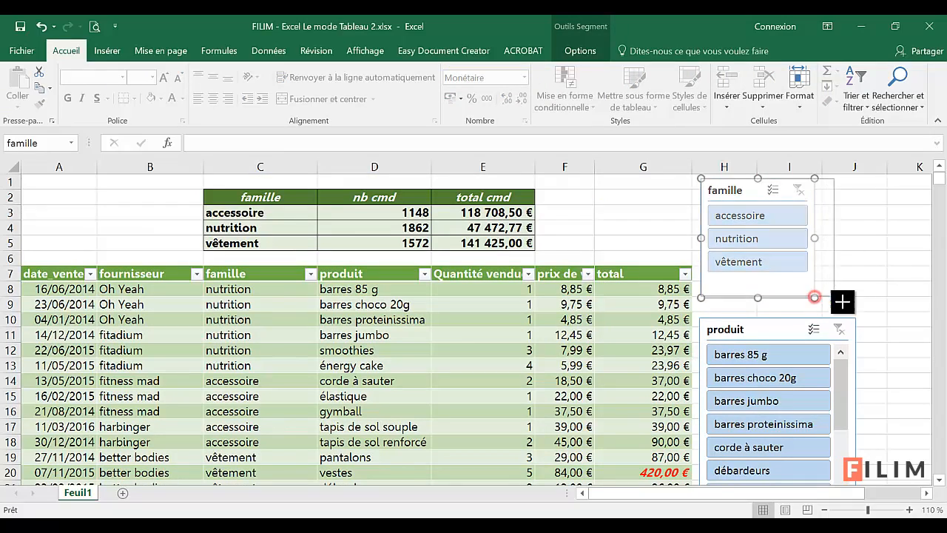
# Step: Filter the table to the nutrition famille and the énergy cake product with the slicers, and clear both slicer filters
pyautogui.click(738, 239)
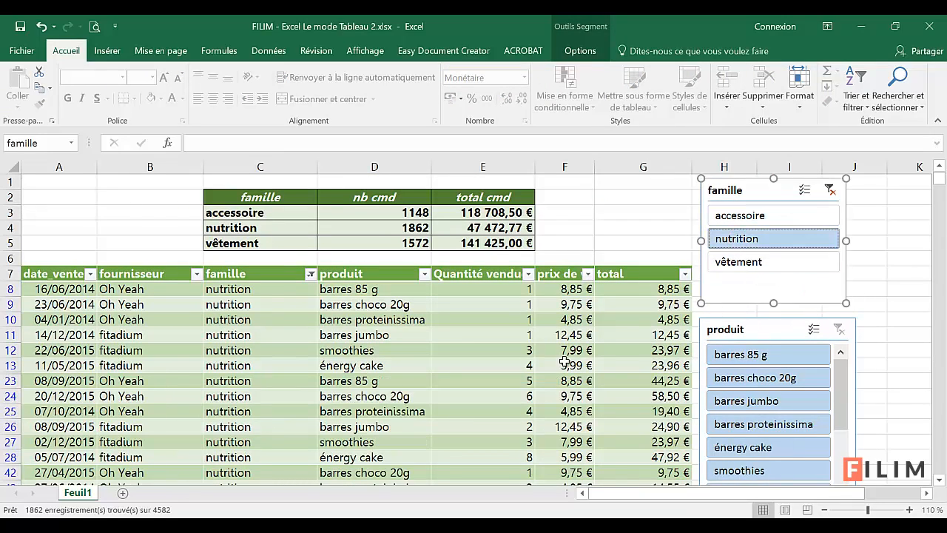
pyautogui.click(311, 274)
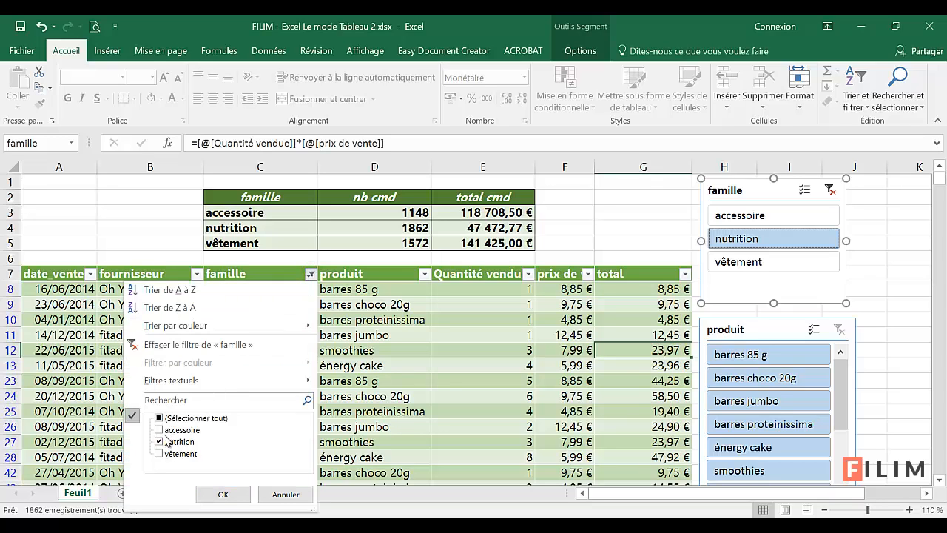
pyautogui.click(285, 494)
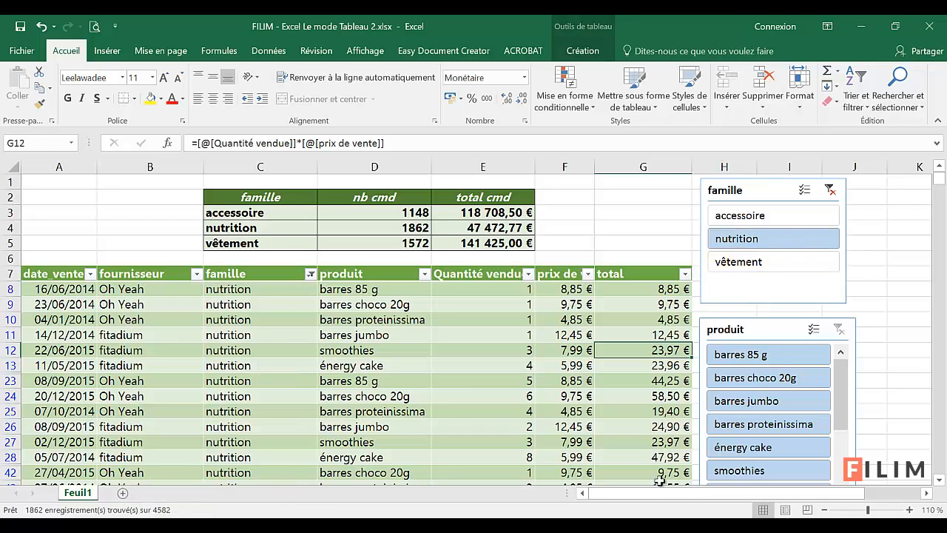
pyautogui.click(756, 448)
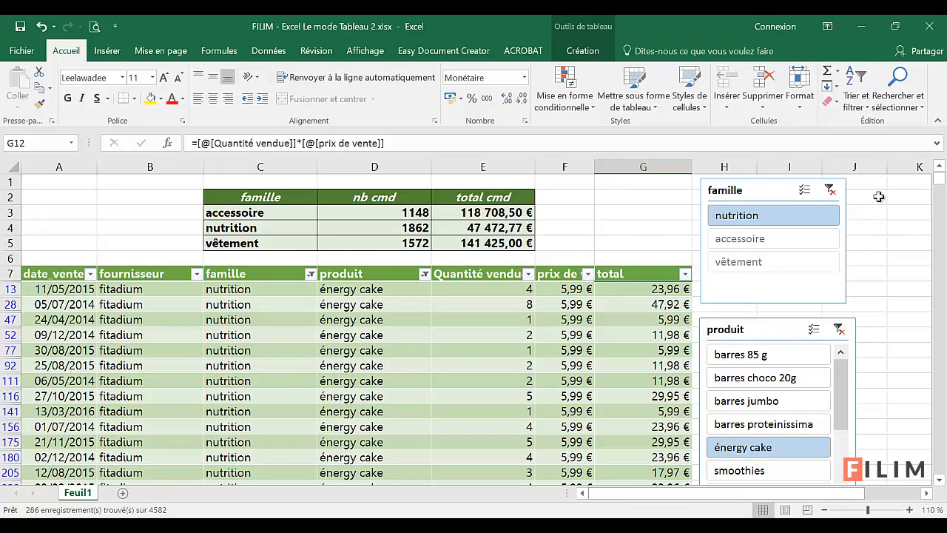
pyautogui.click(830, 191)
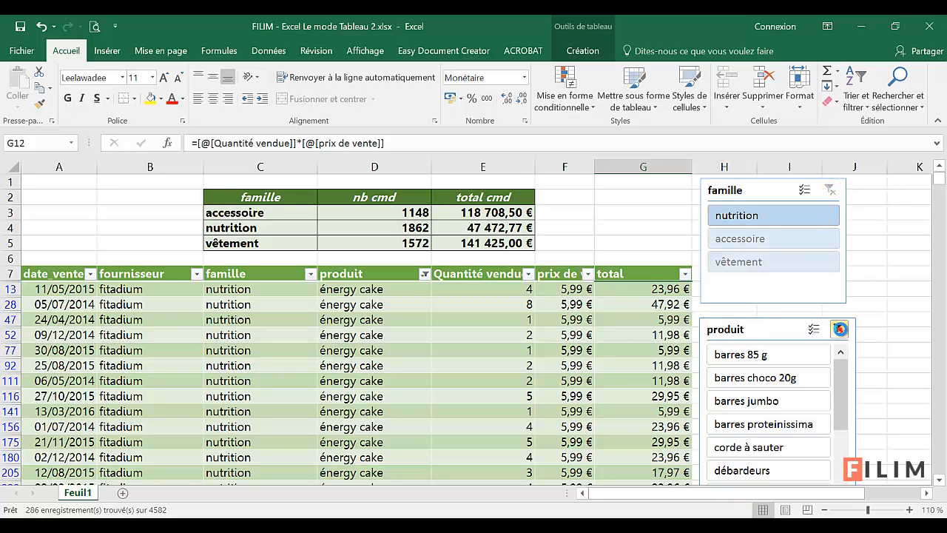
pyautogui.click(839, 328)
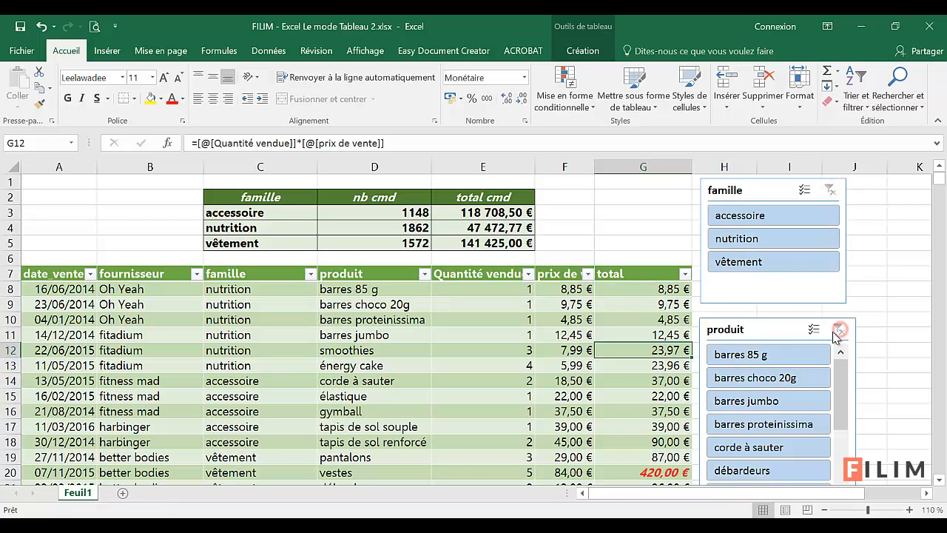
# Step: Filter the table to both accessoire and vêtement with the famille slicer, and clear that filter
pyautogui.click(785, 217)
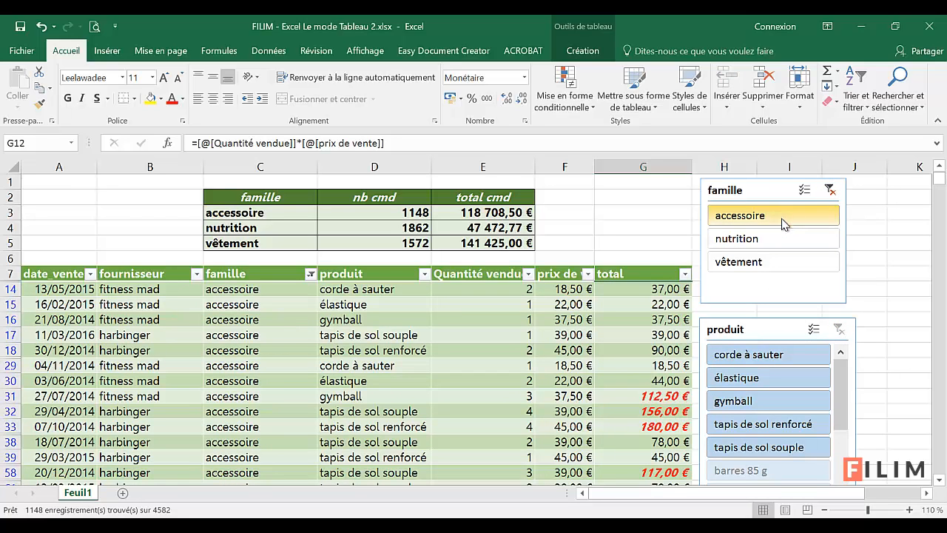
pyautogui.keyDown('ctrl'); pyautogui.click(746, 272); pyautogui.keyUp('ctrl')
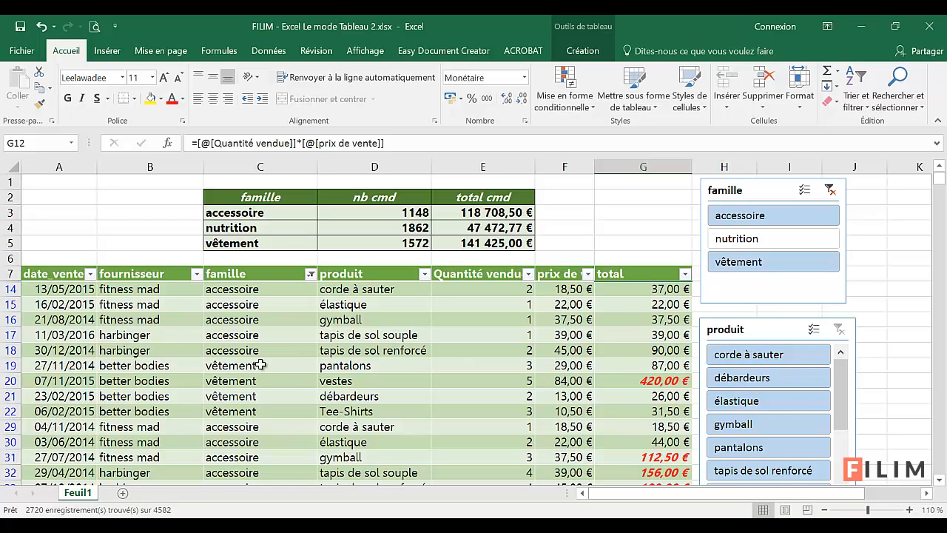
pyautogui.click(261, 364)
pyautogui.click(273, 351)
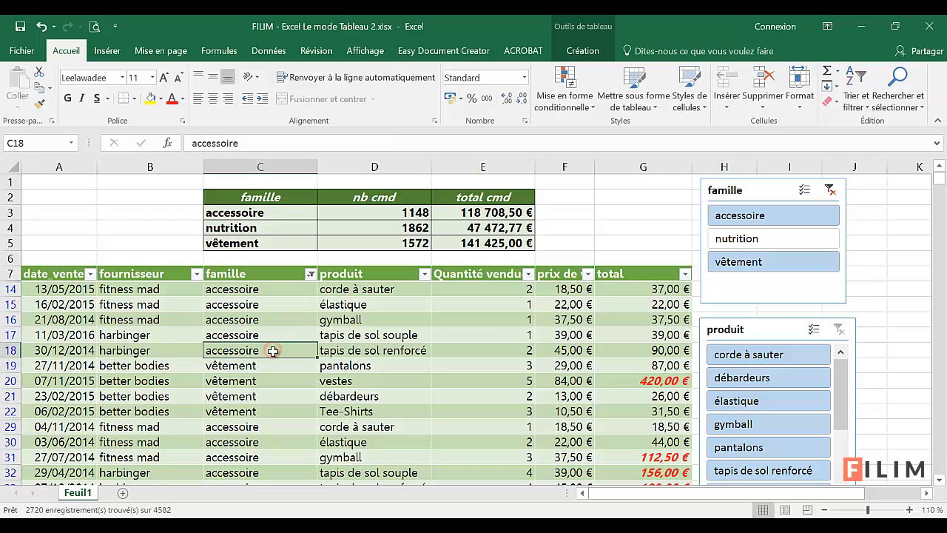
pyautogui.click(829, 189)
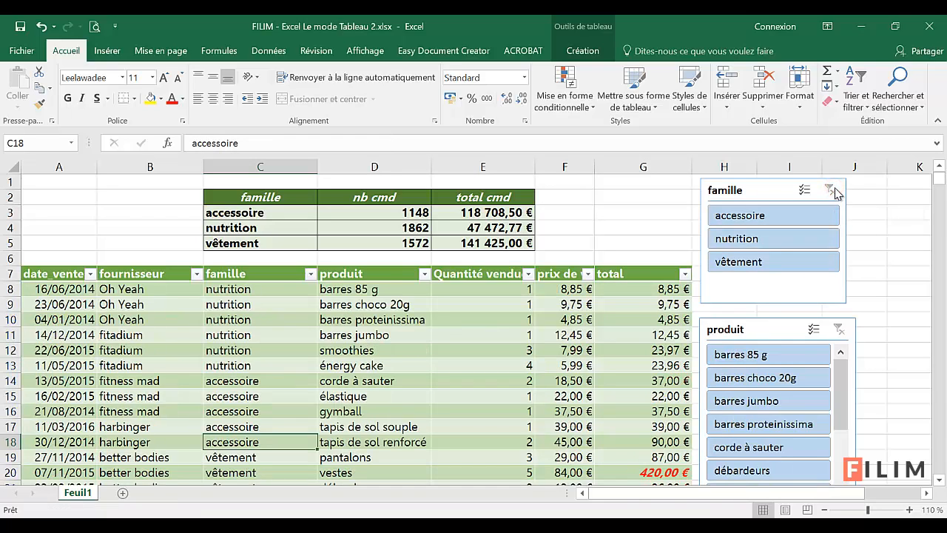
pyautogui.click(87, 332)
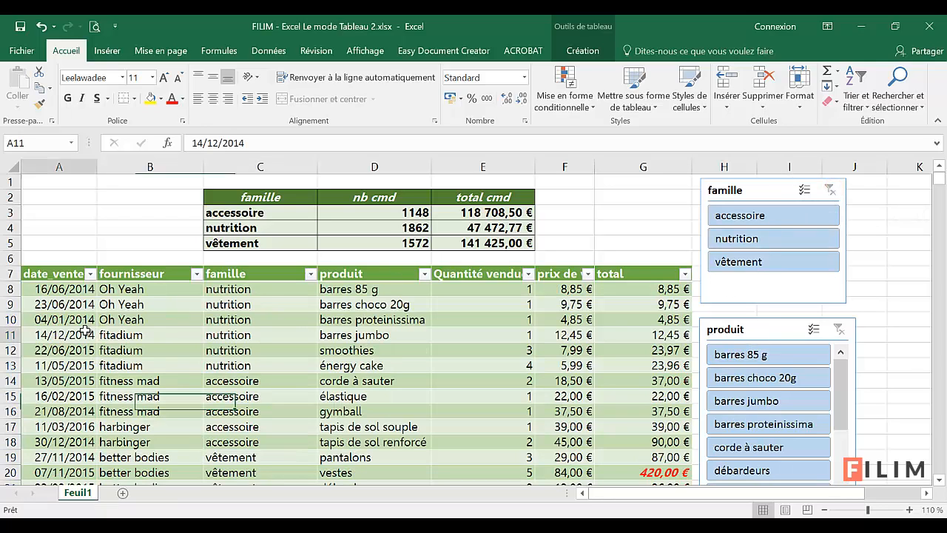
pyautogui.click(584, 32)
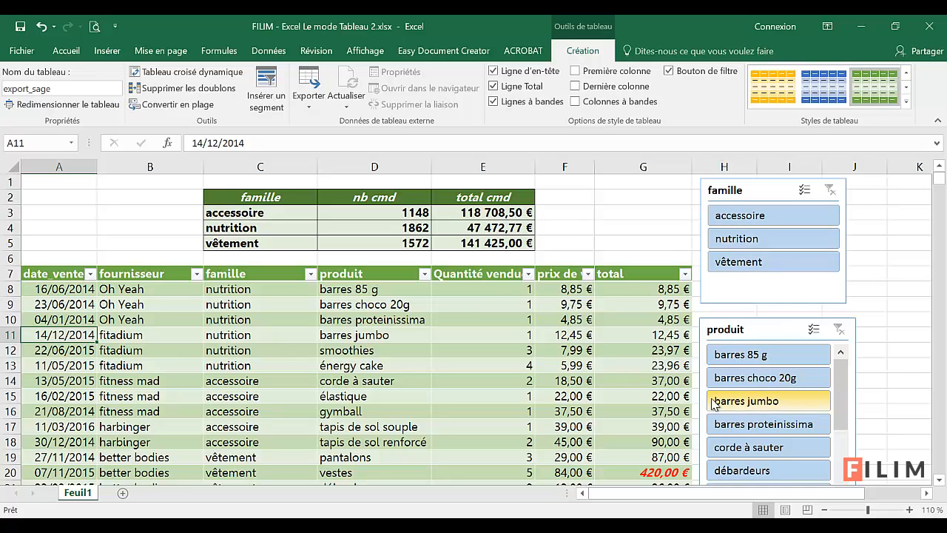
pyautogui.click(531, 273)
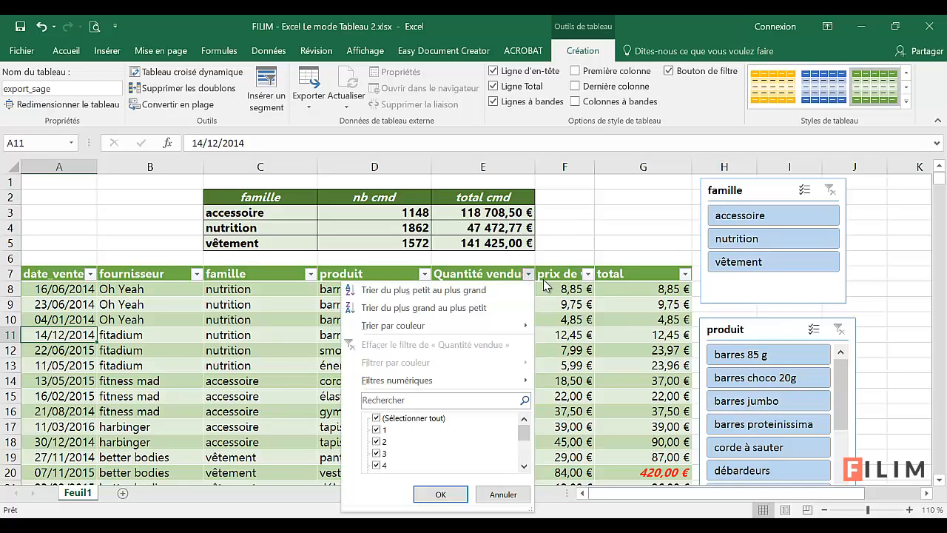
pyautogui.click(600, 329)
pyautogui.click(482, 363)
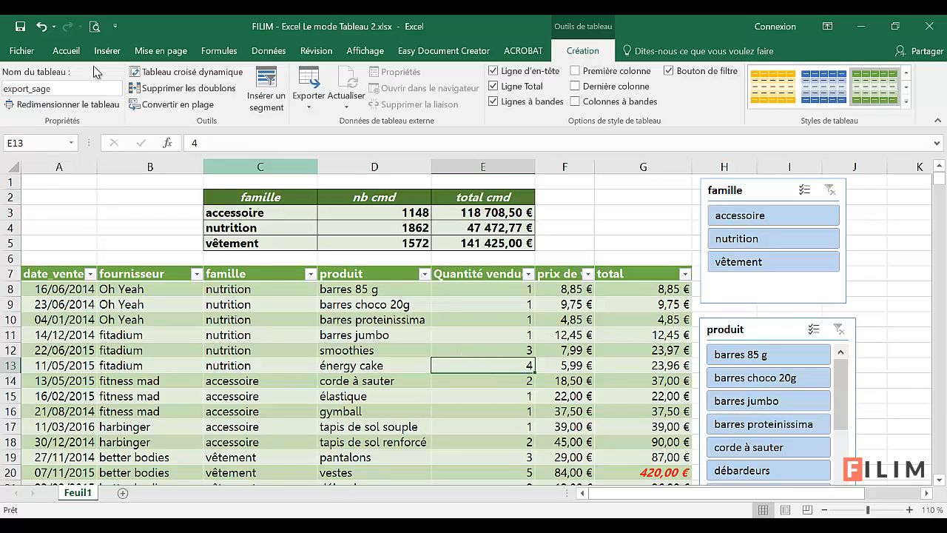
pyautogui.click(67, 50)
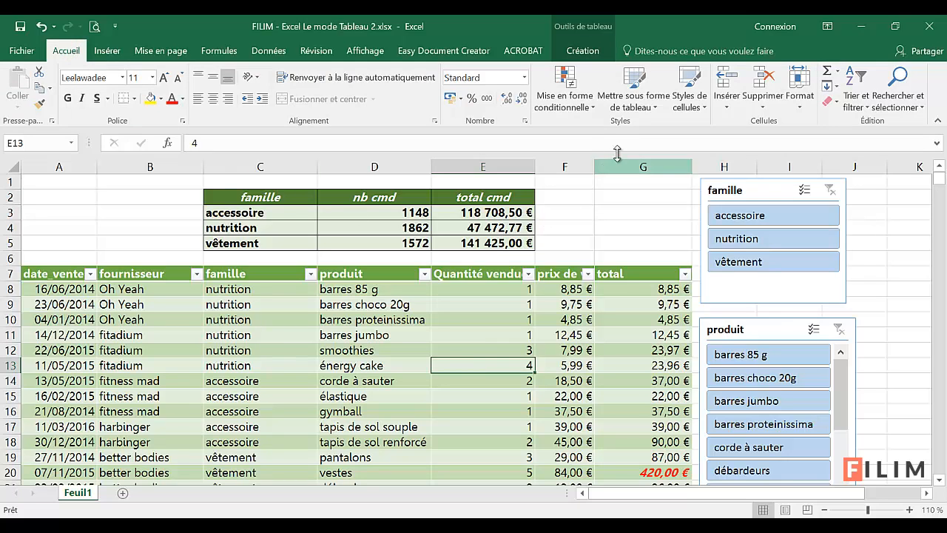
pyautogui.click(643, 102)
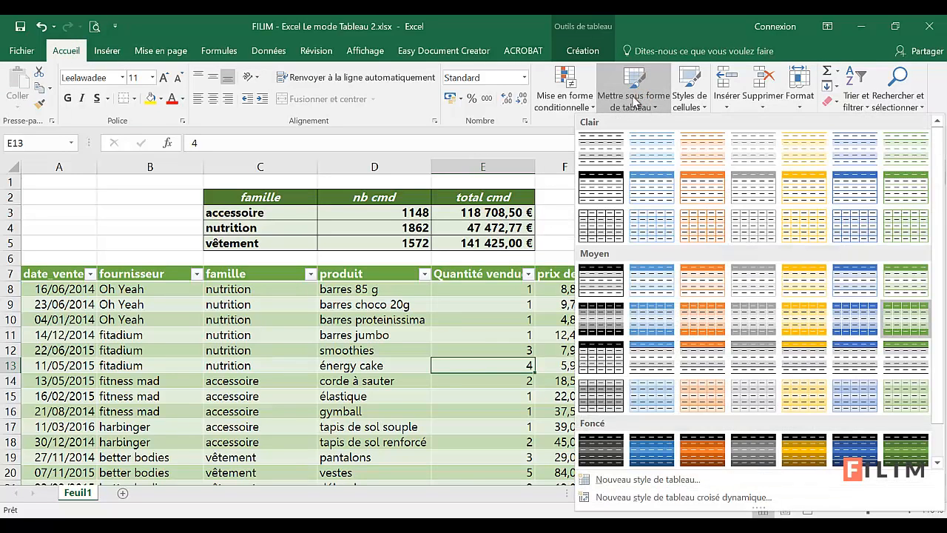
pyautogui.click(147, 214)
pyautogui.click(78, 225)
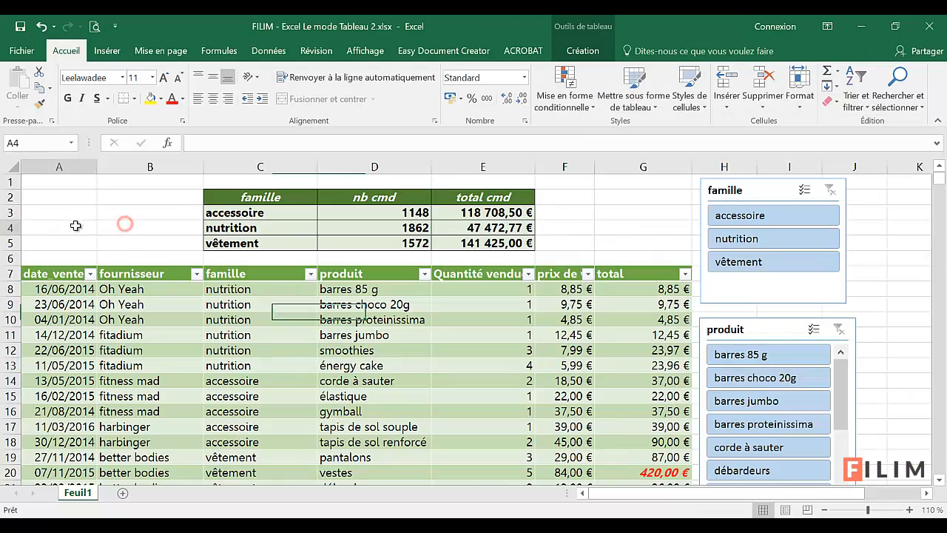